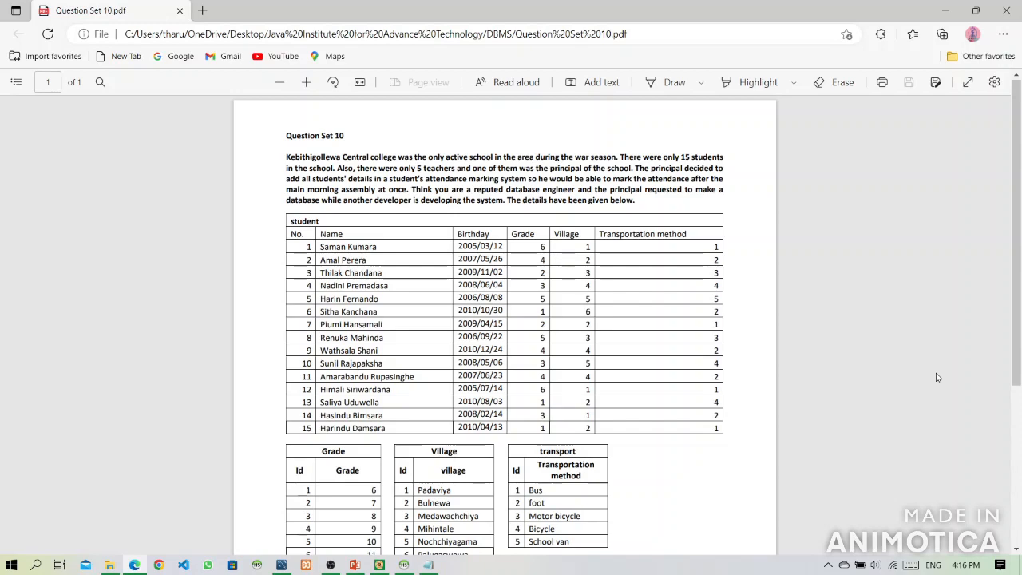
# Step: Start a new empty model in MySQL Workbench
pyautogui.scroll(-2, 939, 378)
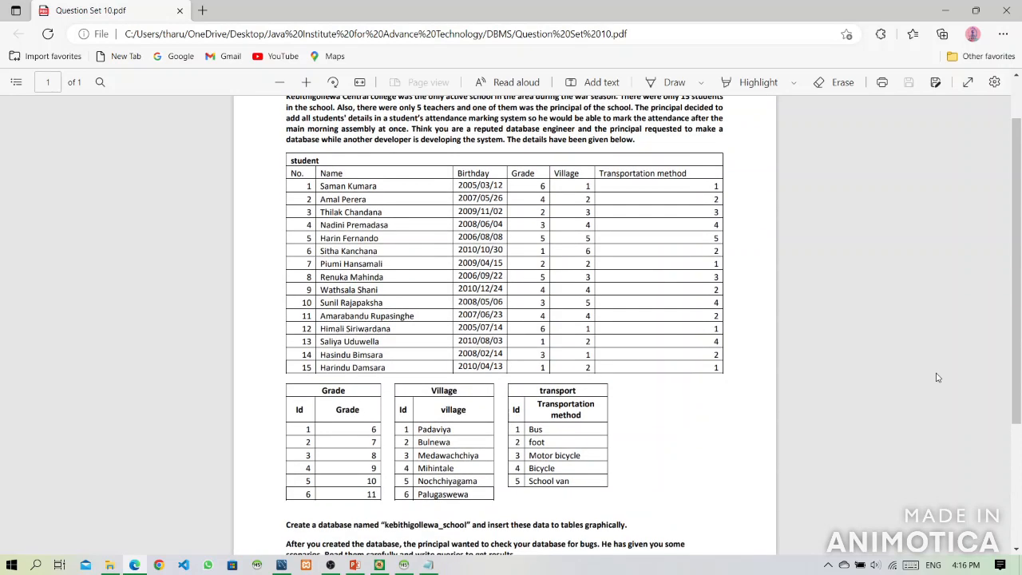
pyautogui.scroll(-5, 938, 378)
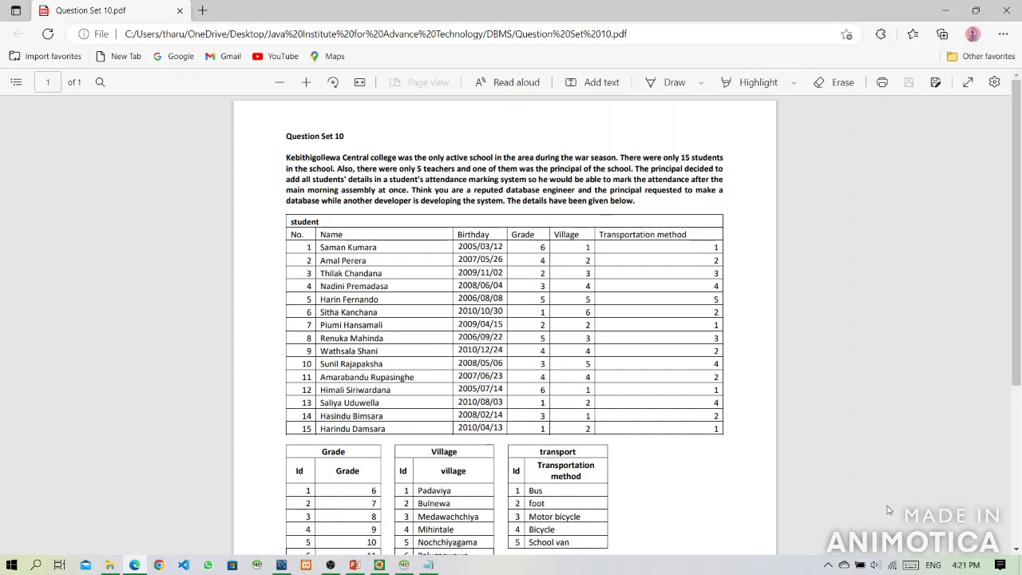
pyautogui.click(282, 564)
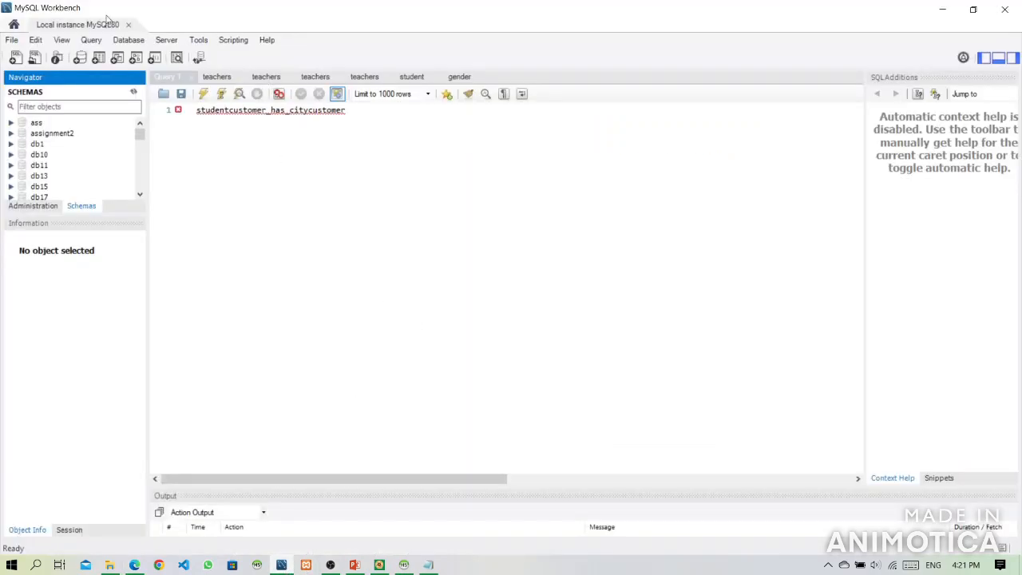
pyautogui.click(13, 42)
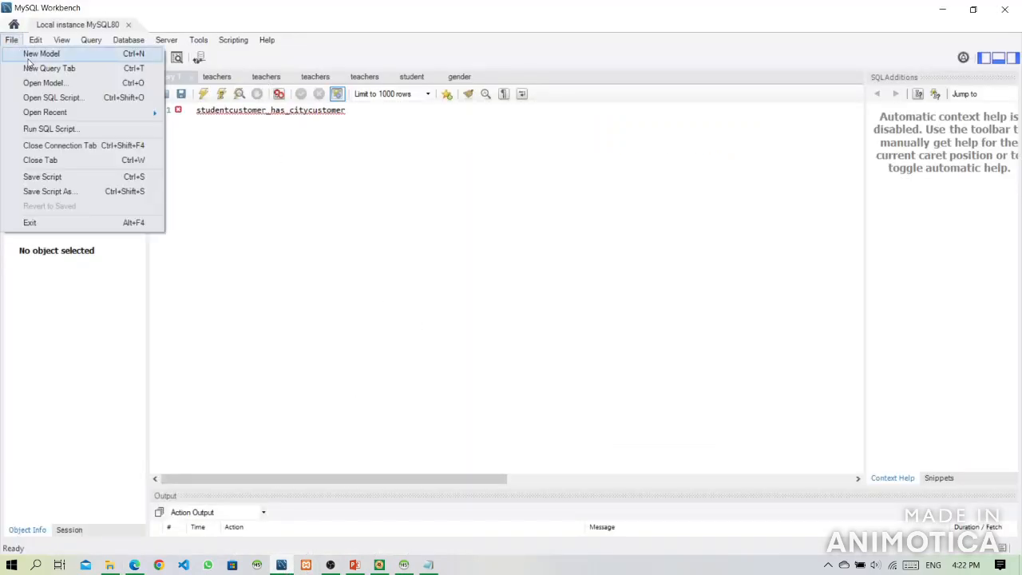
pyautogui.click(35, 53)
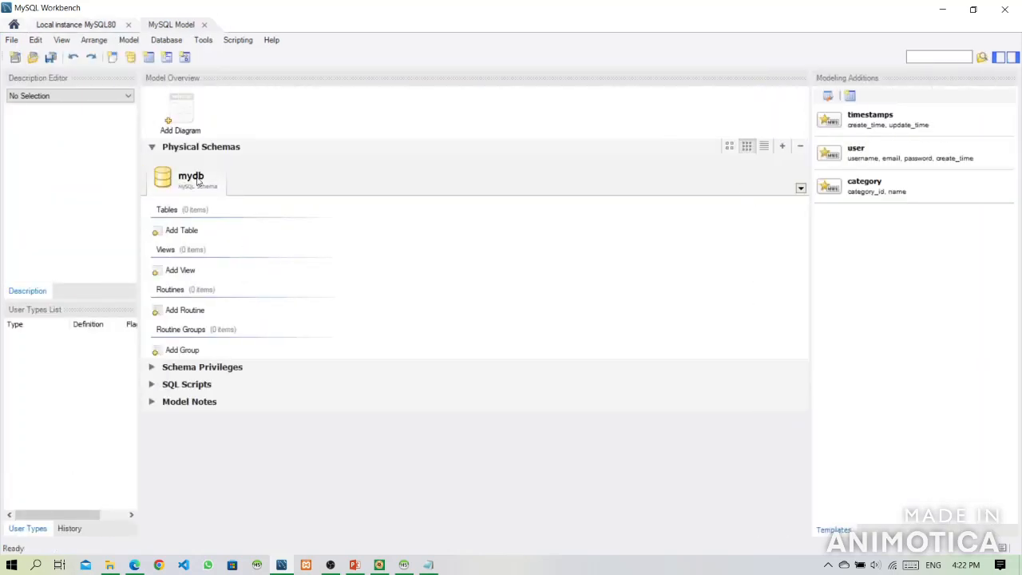
# Step: Rename the mydb schema to kebithigollewa_school, updating references, and add an EER diagram
pyautogui.doubleClick(198, 182)
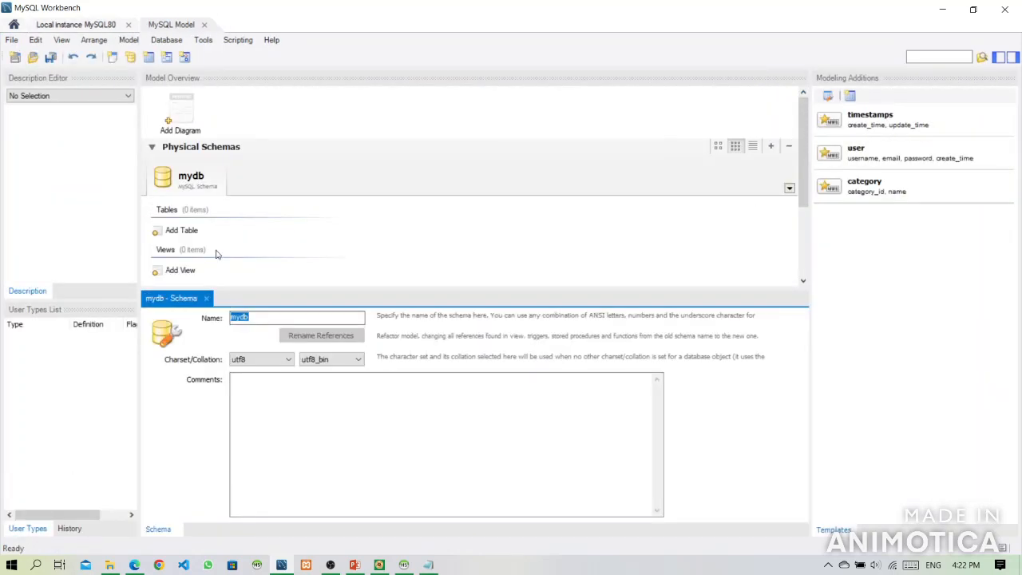
pyautogui.write('kebi')
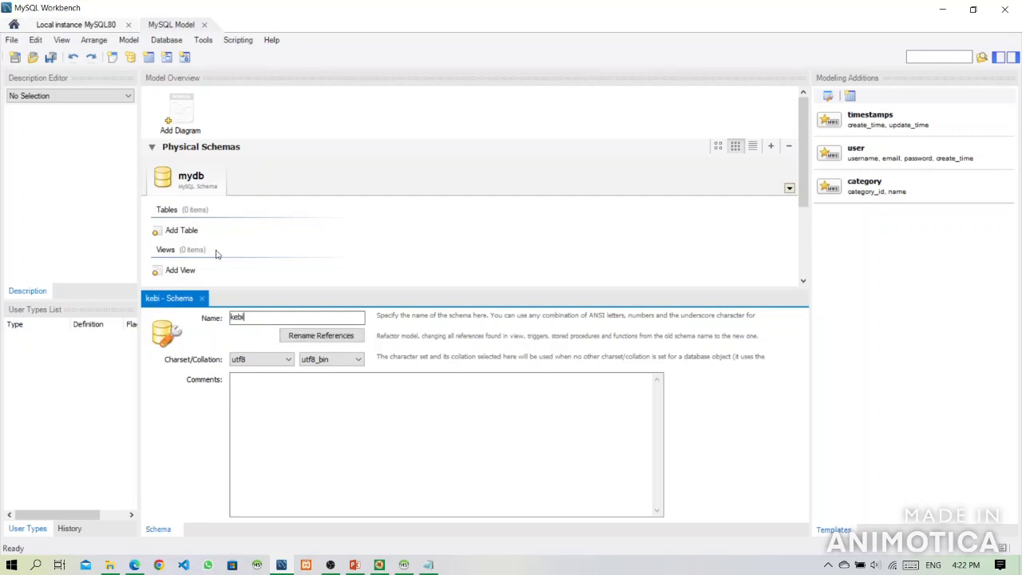
pyautogui.write('thig')
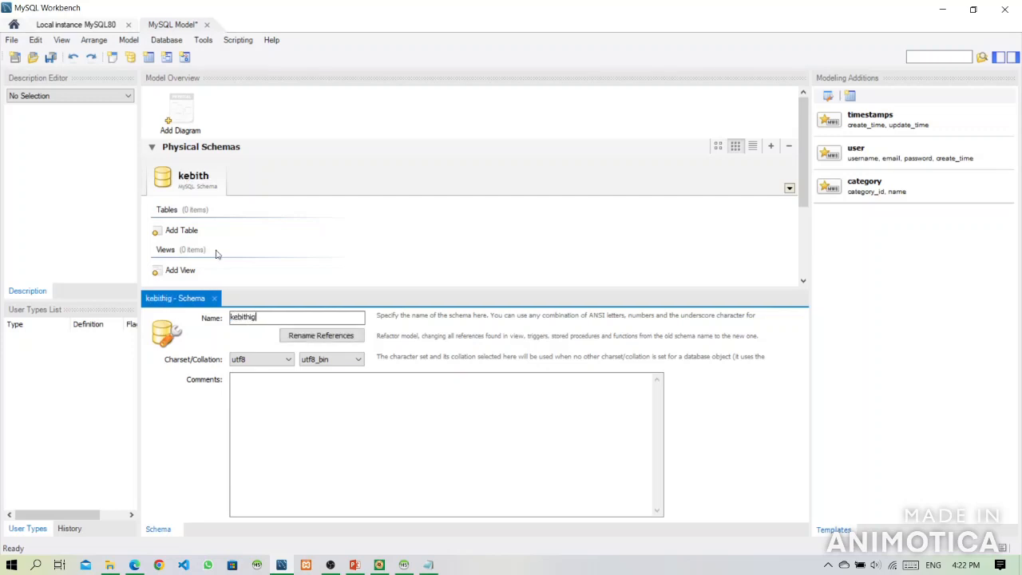
pyautogui.write('ollewa')
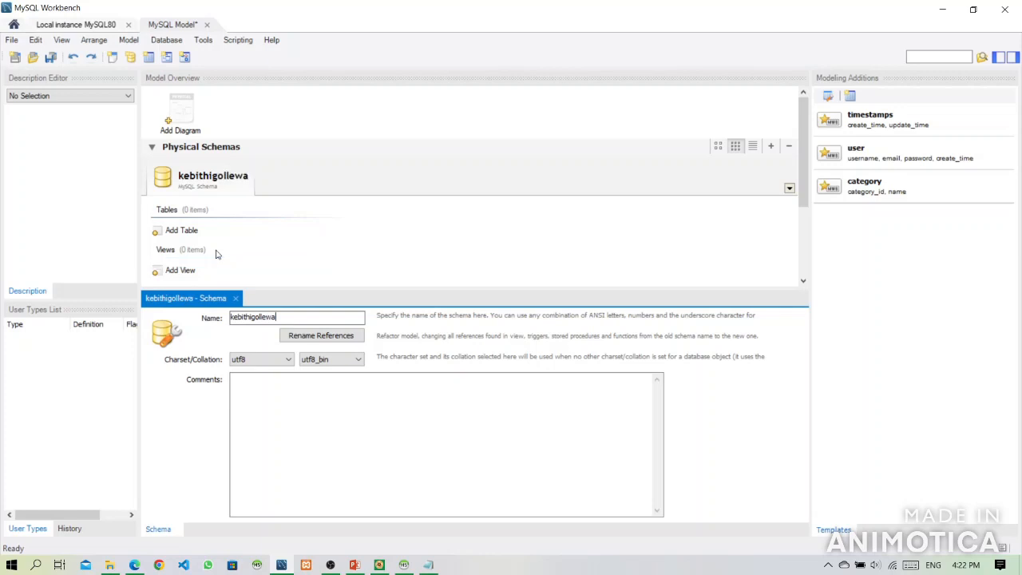
pyautogui.write('_sch')
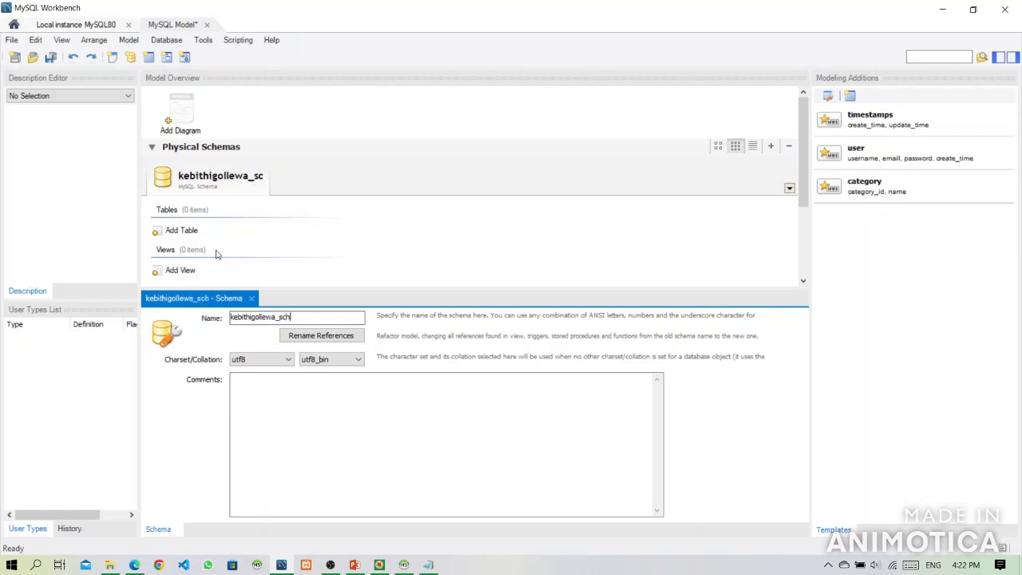
pyautogui.write('ool')
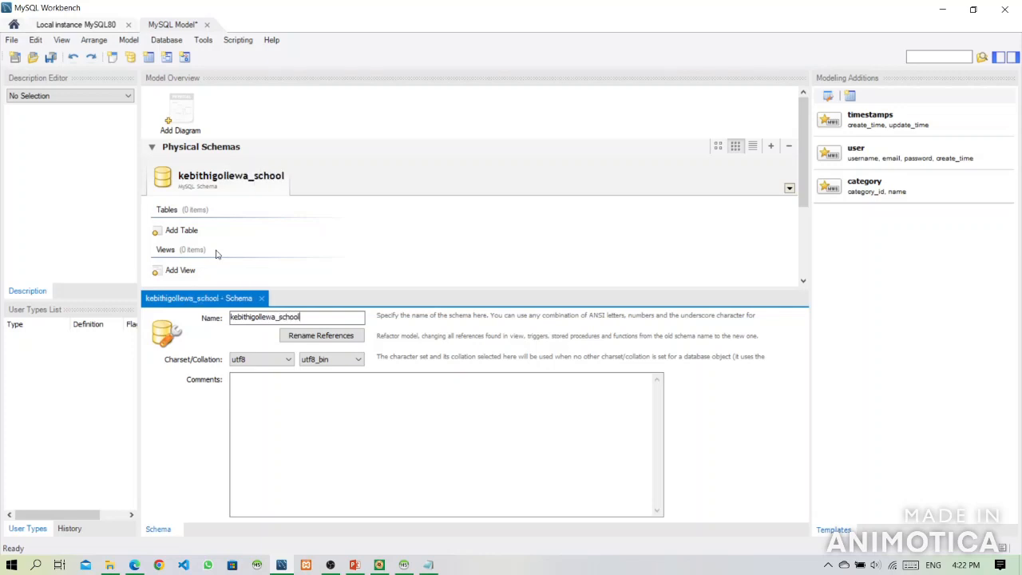
pyautogui.click(321, 336)
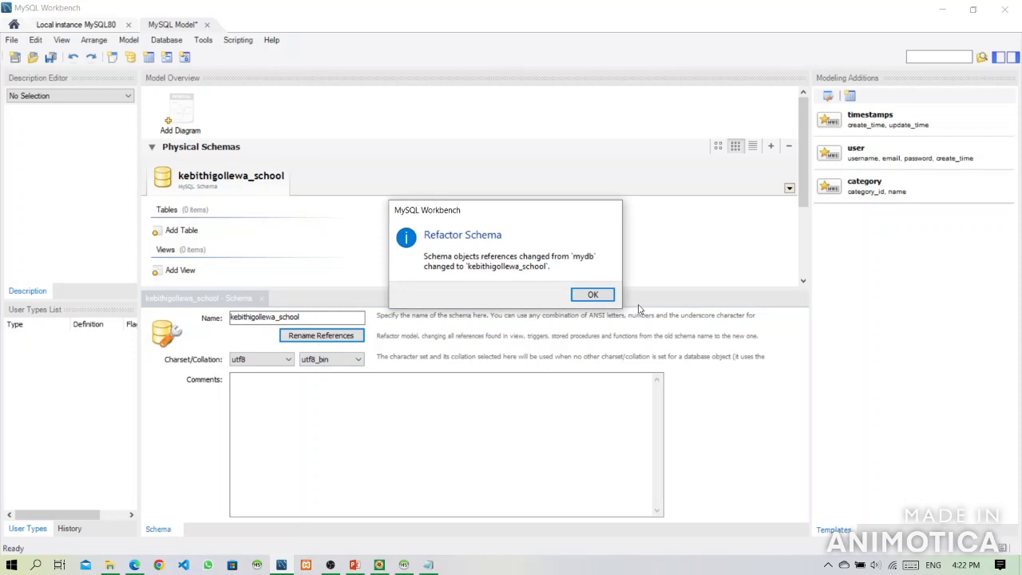
pyautogui.click(594, 295)
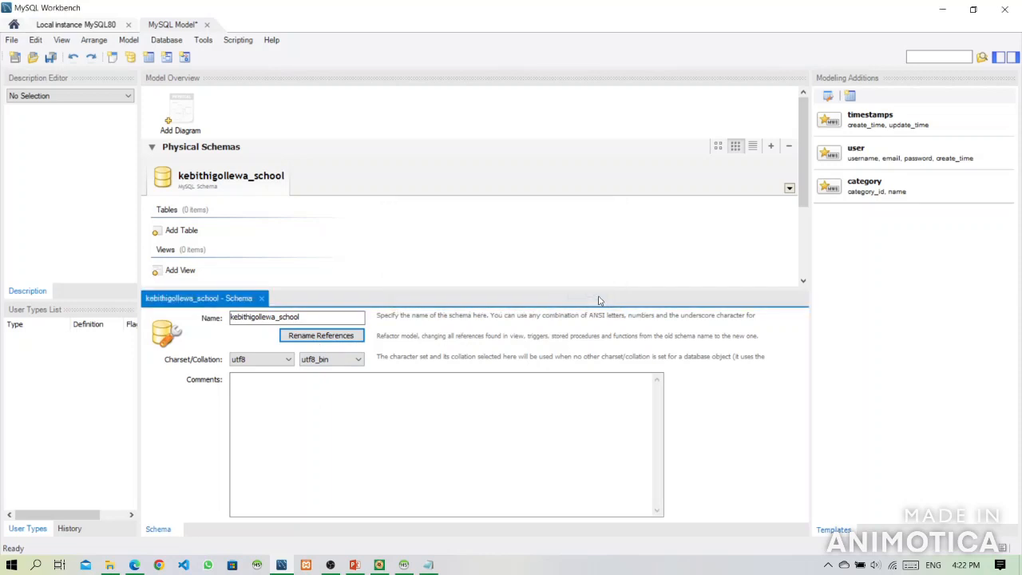
pyautogui.doubleClick(170, 113)
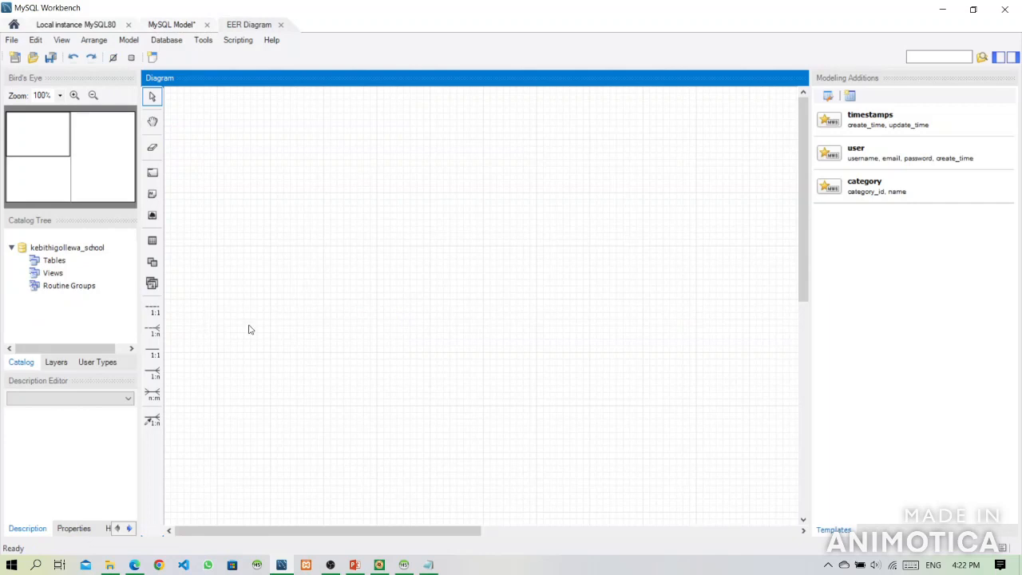
pyautogui.click(134, 564)
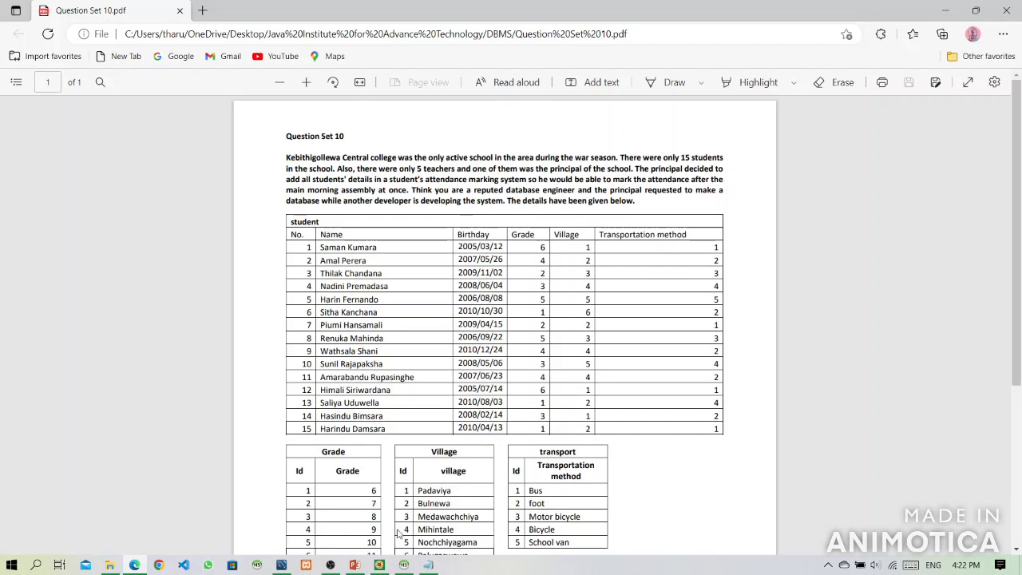
pyautogui.click(329, 563)
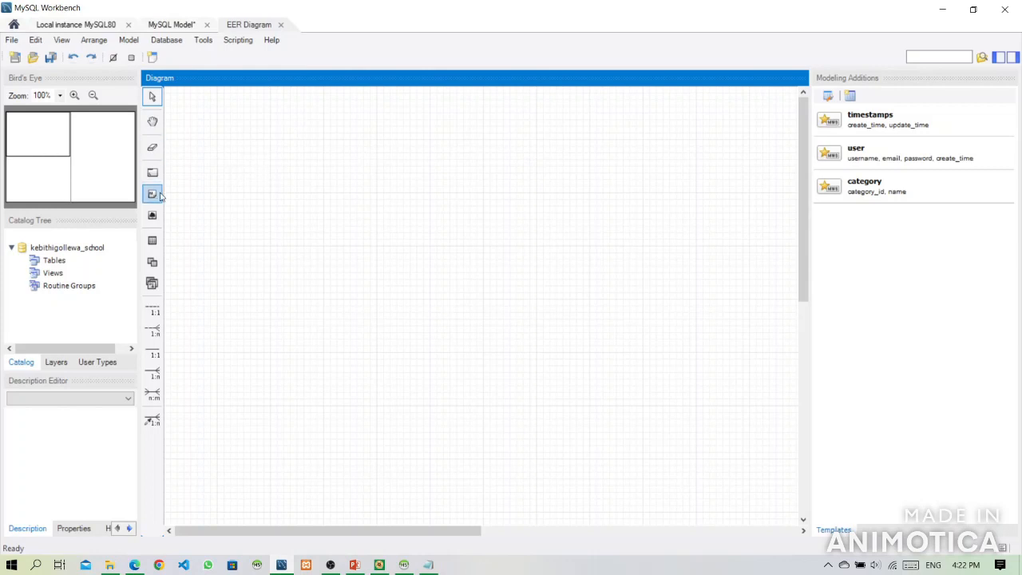
# Step: Place a new table named student with an id INT auto-increment primary key
pyautogui.click(154, 246)
pyautogui.click(270, 224)
pyautogui.doubleClick(294, 235)
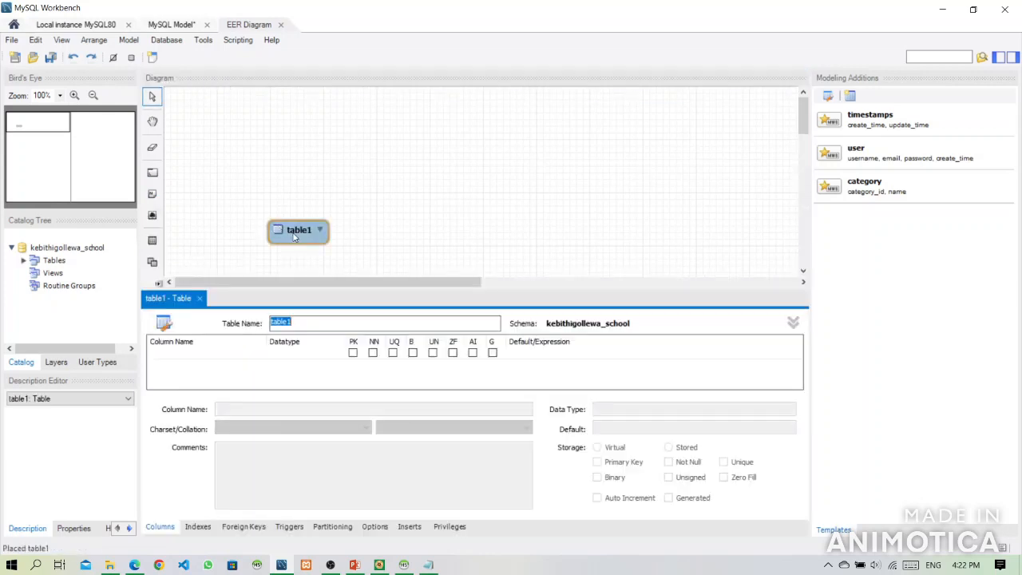
pyautogui.write('sty')
pyautogui.press('BackSpace')
pyautogui.write('udent')
pyautogui.click(174, 359)
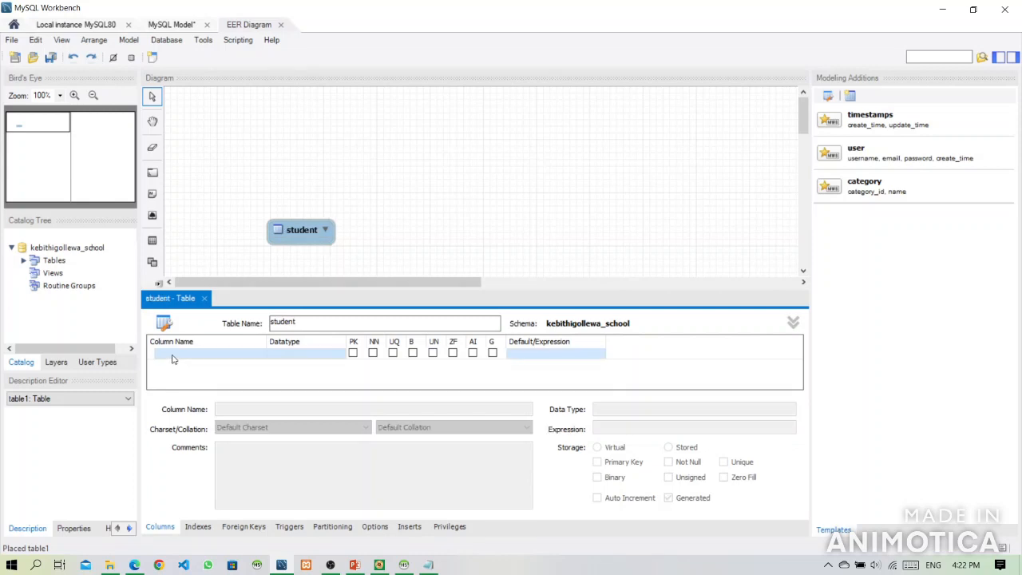
pyautogui.write('id')
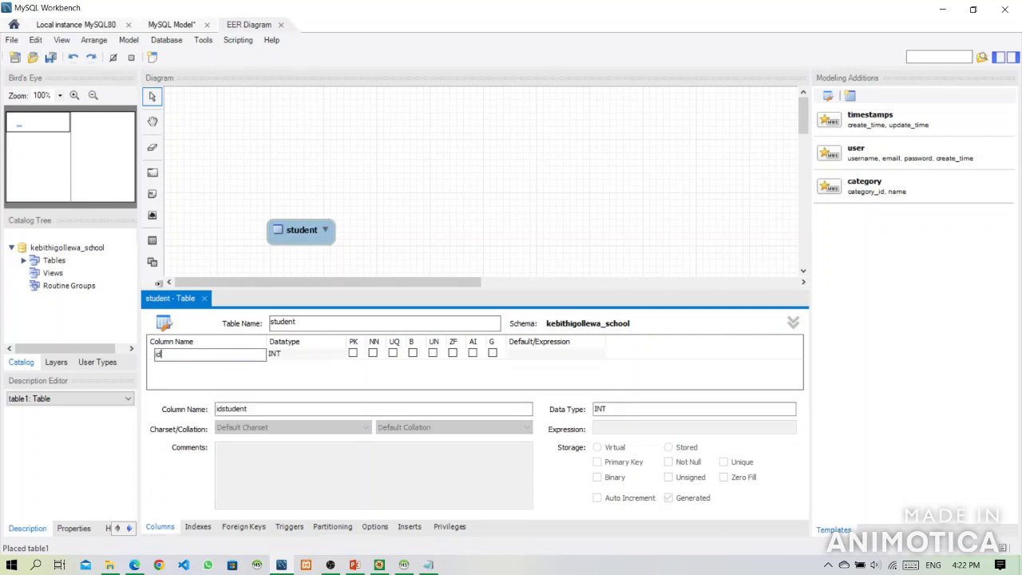
pyautogui.click(474, 353)
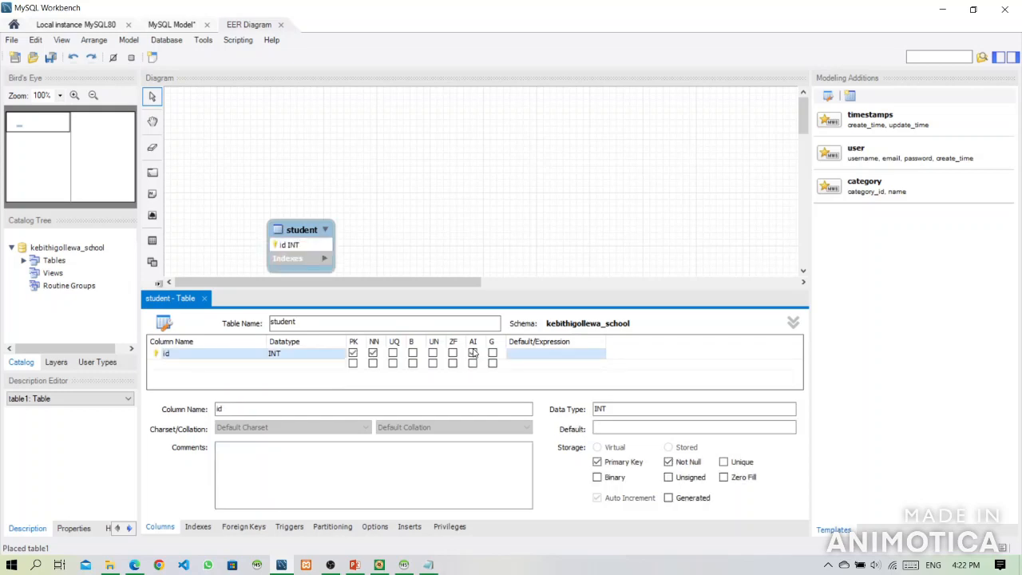
pyautogui.click(367, 289)
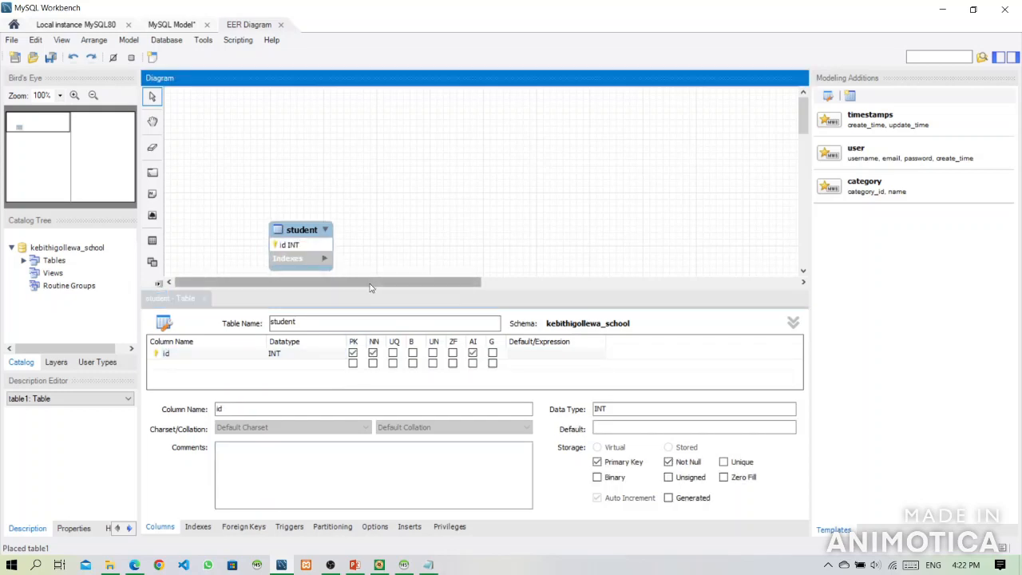
pyautogui.moveTo(371, 289); pyautogui.dragTo(386, 216)
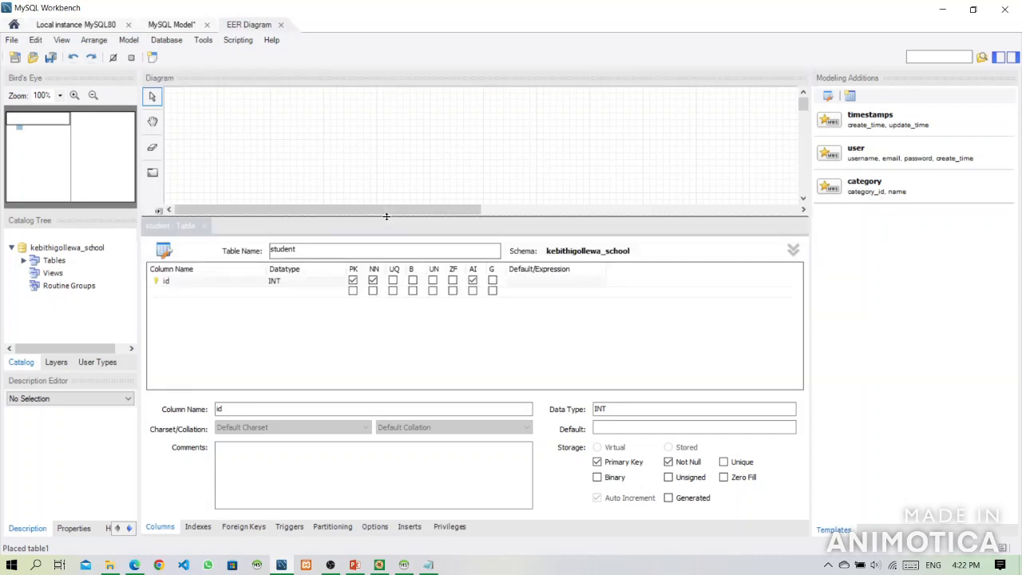
# Step: Add name VARCHAR(100) and birthday DATE columns, then bring up the question PDF
pyautogui.doubleClick(194, 291)
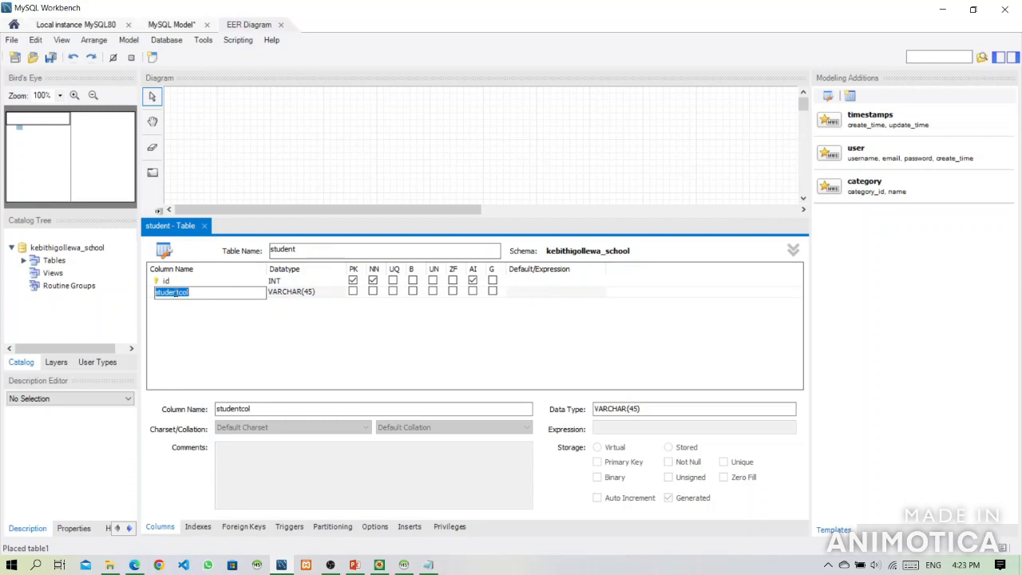
pyautogui.write('name')
pyautogui.click(313, 293)
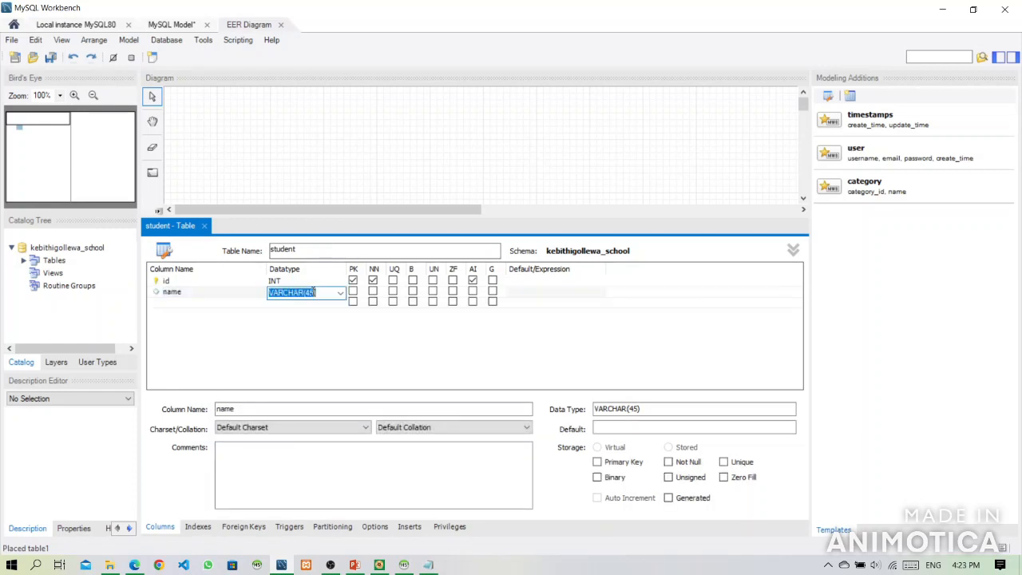
pyautogui.press('BackSpace')
pyautogui.press('BackSpace')
pyautogui.write('100')
pyautogui.click(176, 302)
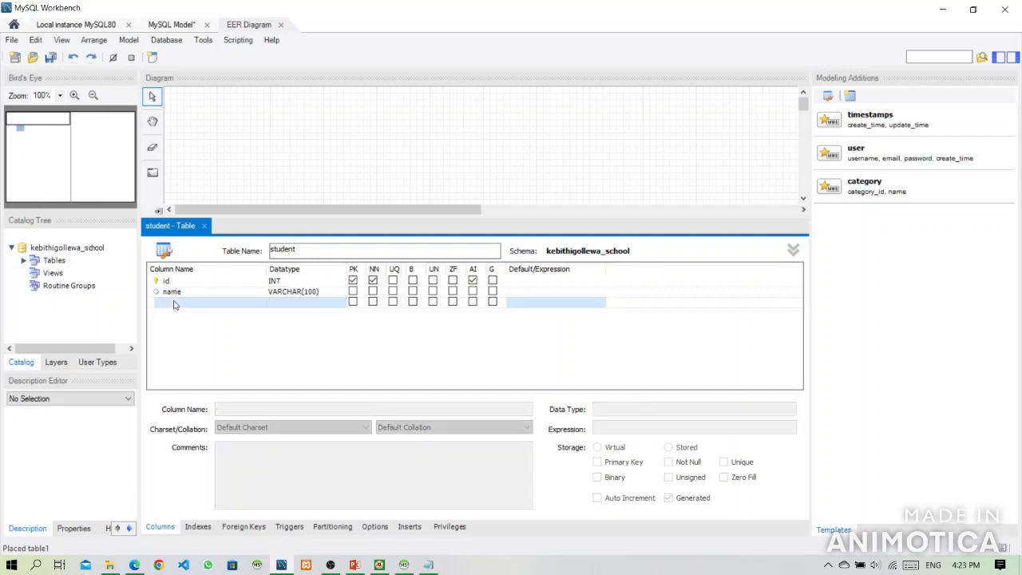
pyautogui.write('birthday')
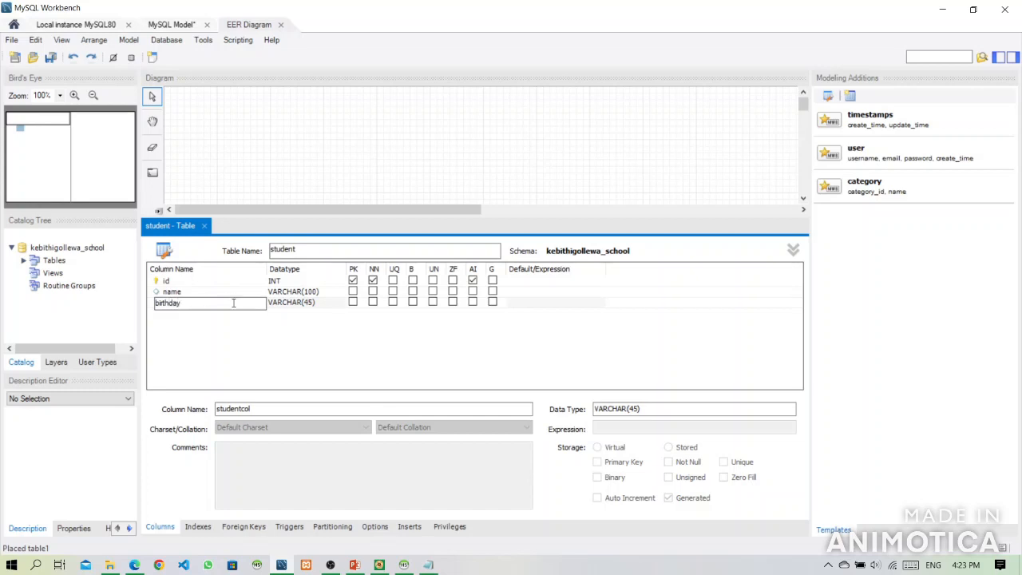
pyautogui.click(288, 303)
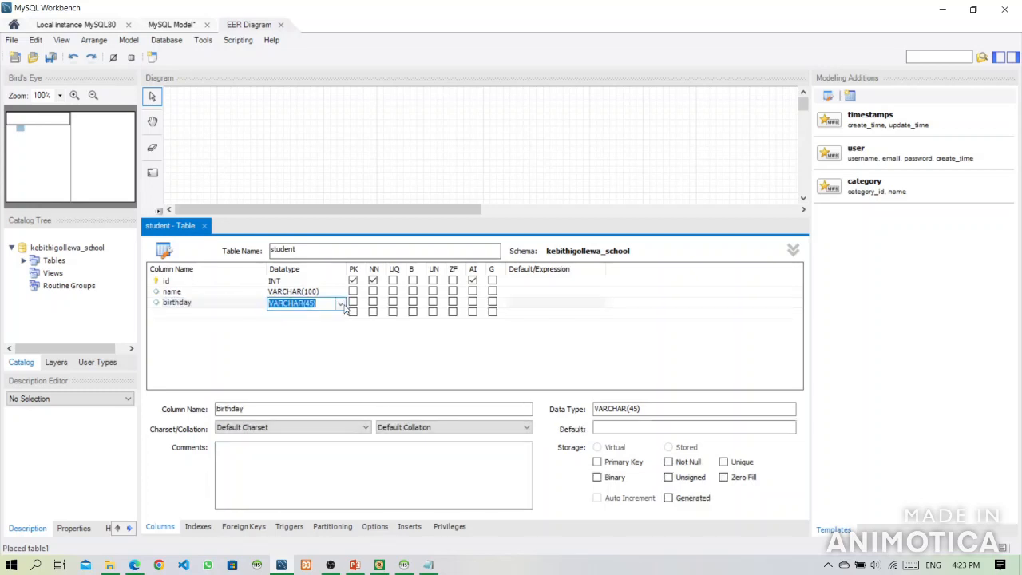
pyautogui.click(341, 304)
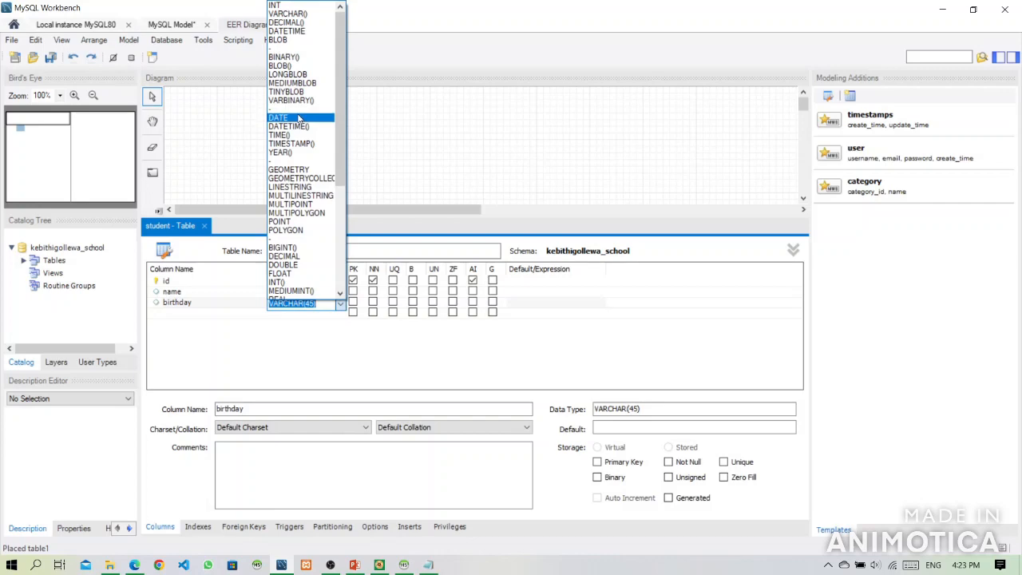
pyautogui.click(296, 119)
pyautogui.click(190, 313)
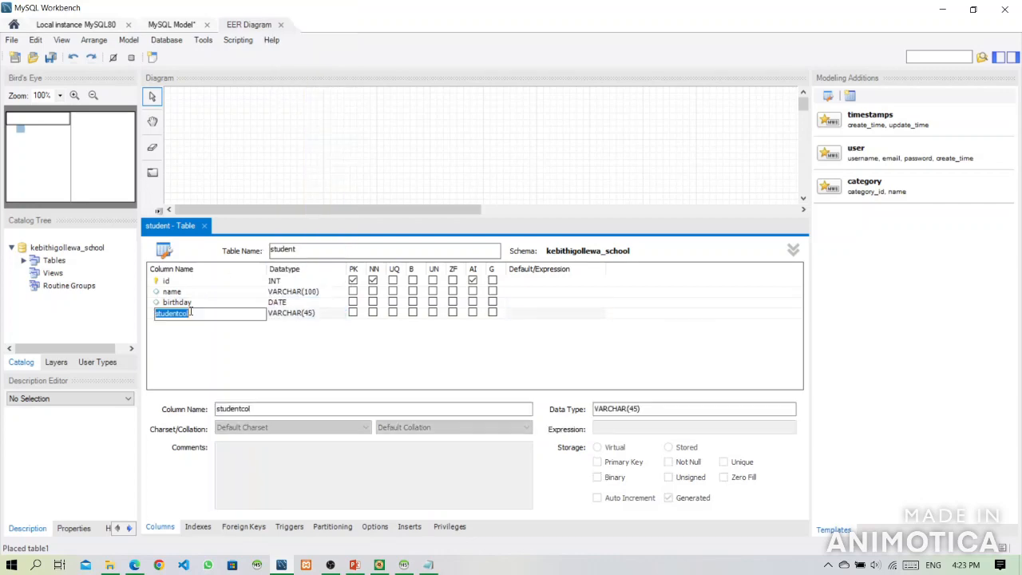
pyautogui.click(137, 565)
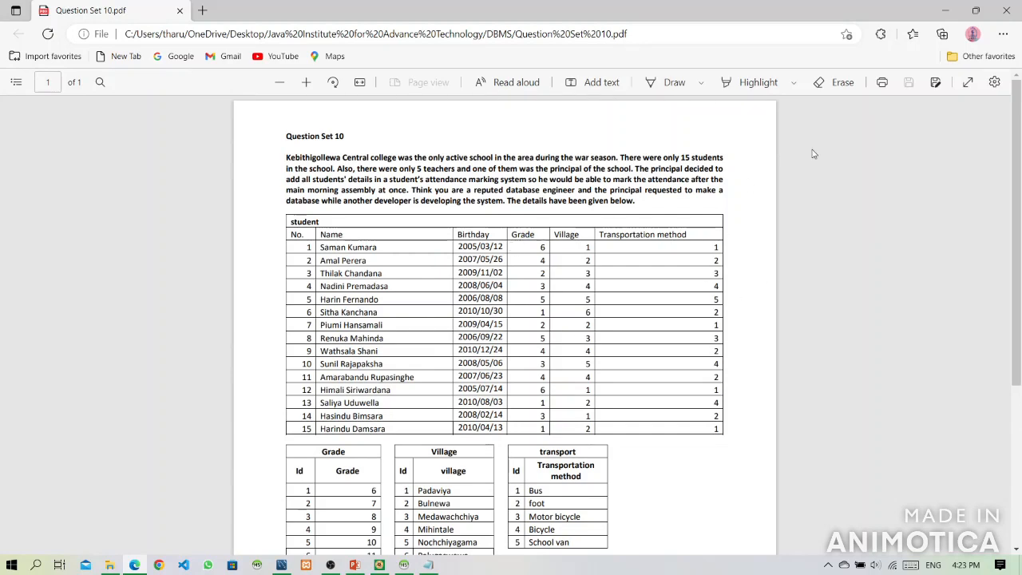
# Step: Delete the stray studentcol column and move the student table to the diagram's top-left
pyautogui.click(950, 6)
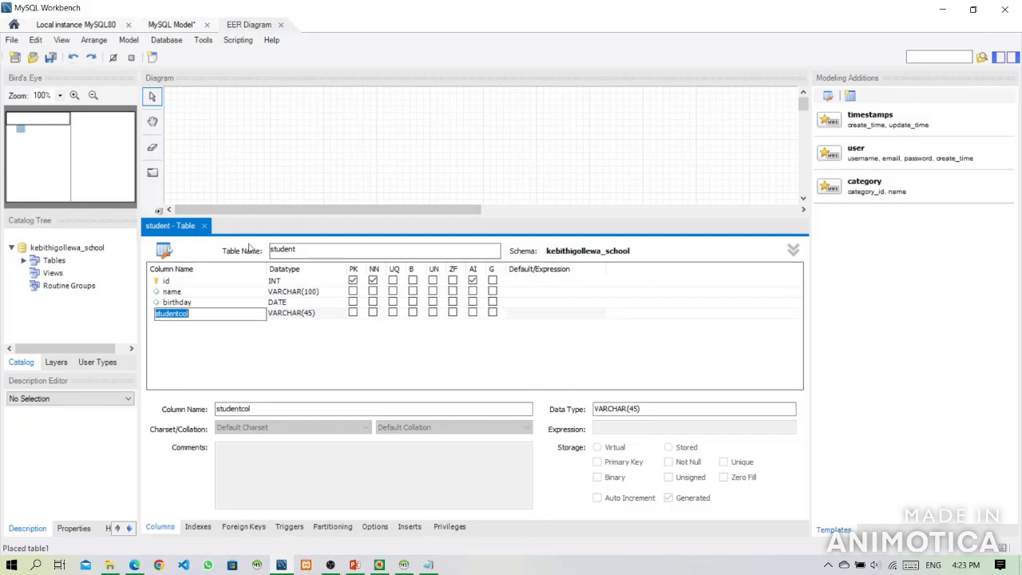
pyautogui.click(238, 223)
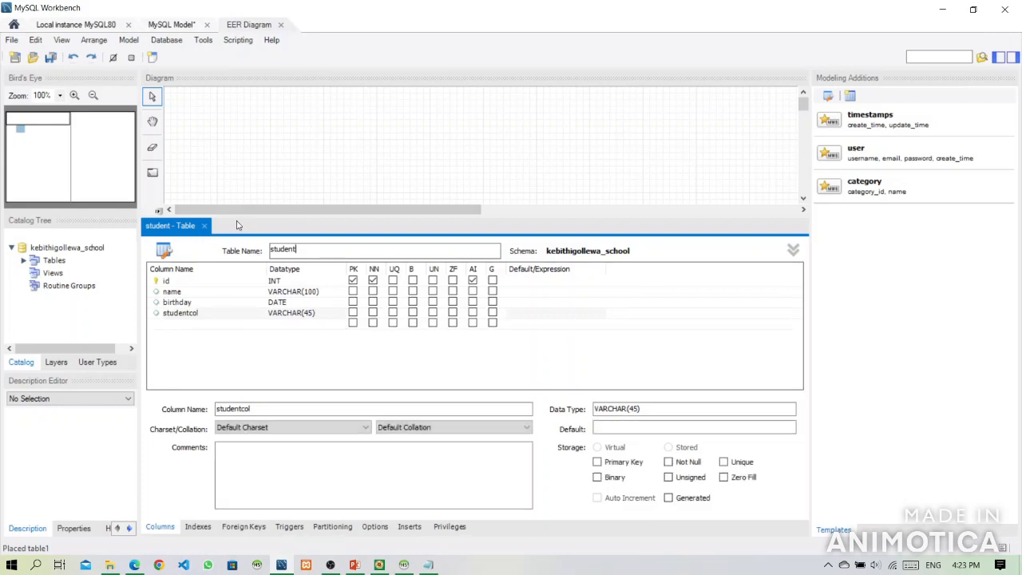
pyautogui.click(186, 315)
pyautogui.rightClick(186, 313)
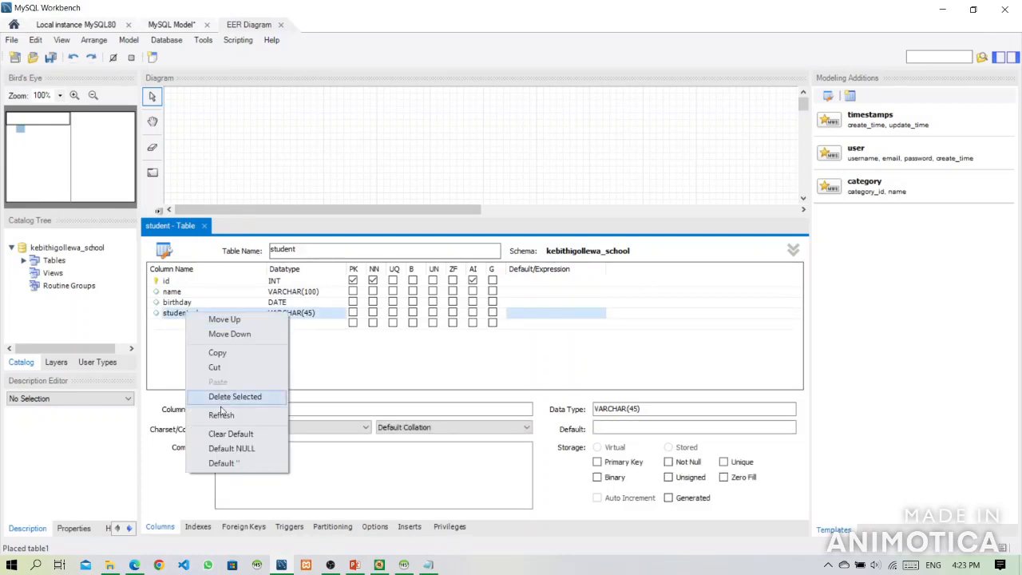
pyautogui.click(229, 398)
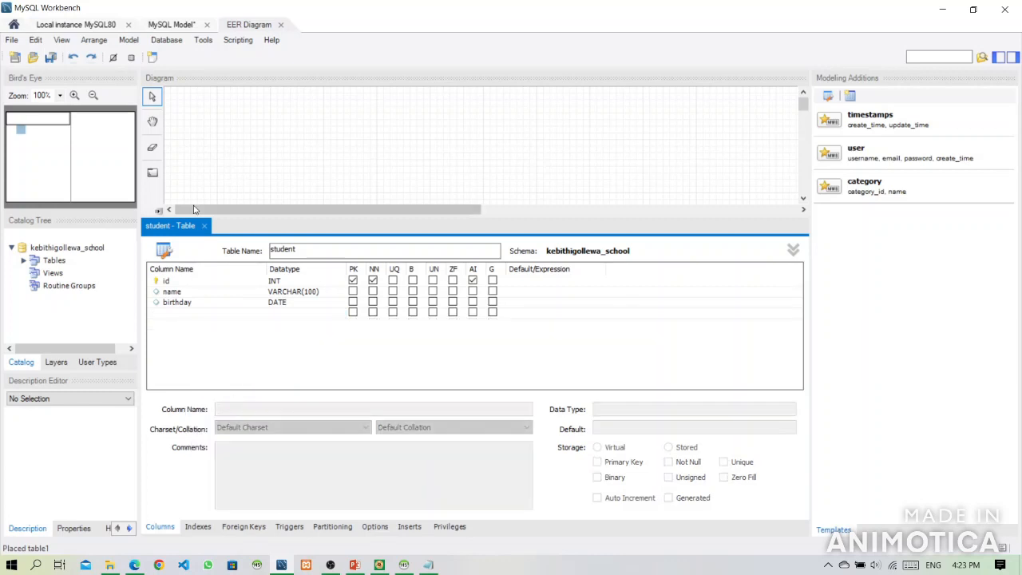
pyautogui.click(206, 228)
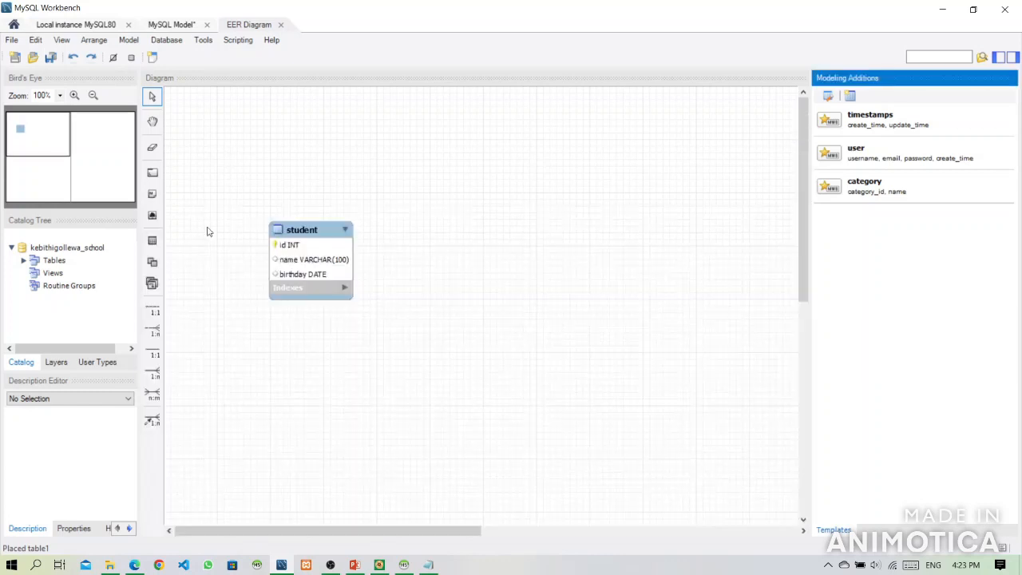
pyautogui.moveTo(297, 227); pyautogui.dragTo(247, 115)
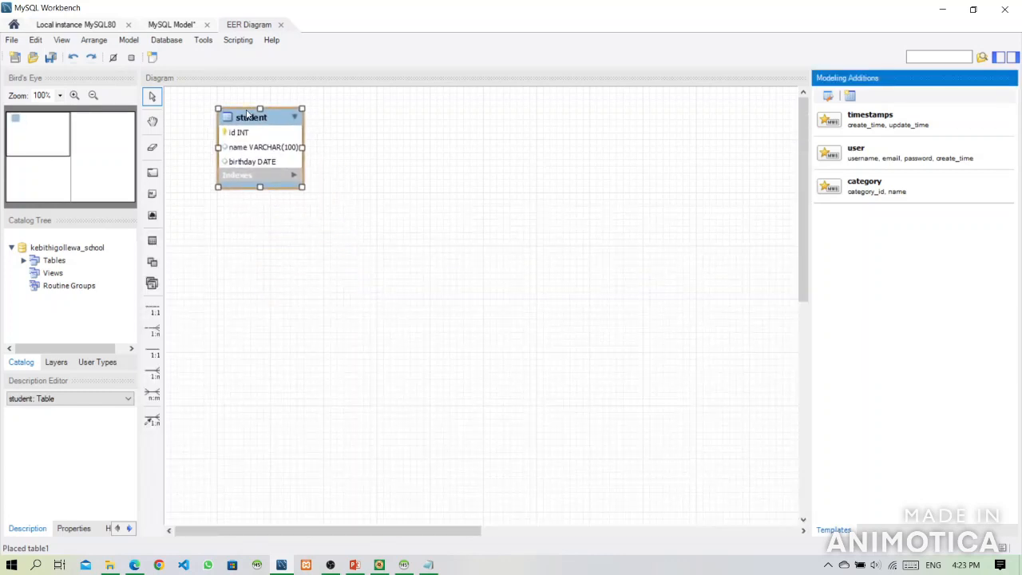
# Step: Place a new table named grade to the right of student
pyautogui.click(293, 225)
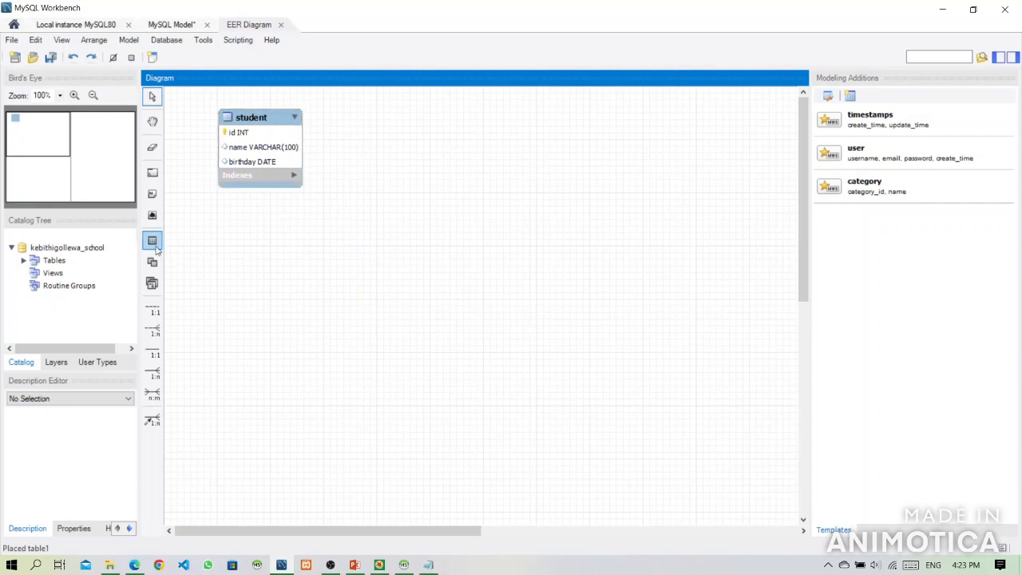
pyautogui.click(152, 240)
pyautogui.click(391, 128)
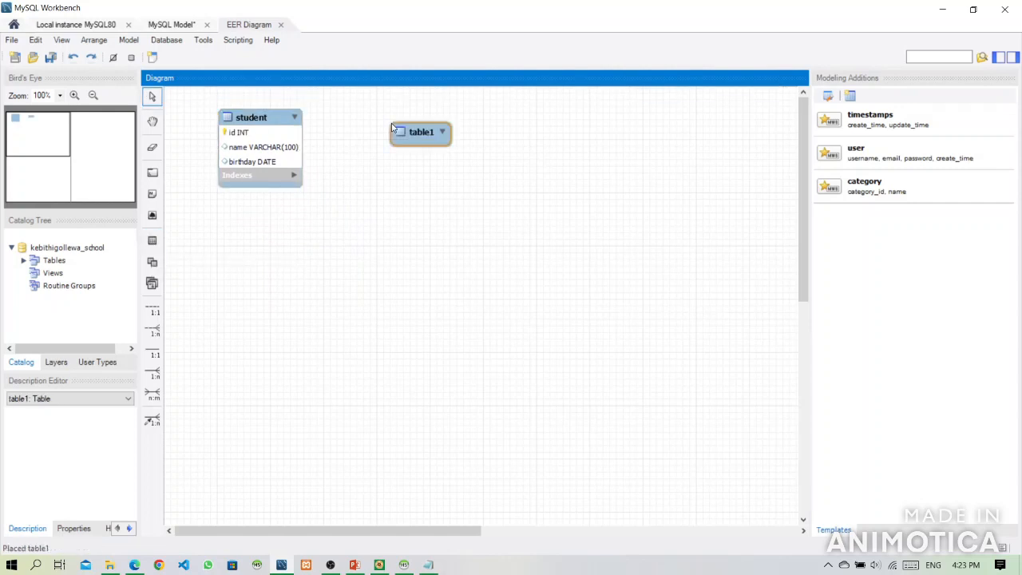
pyautogui.doubleClick(393, 130)
pyautogui.write('grade')
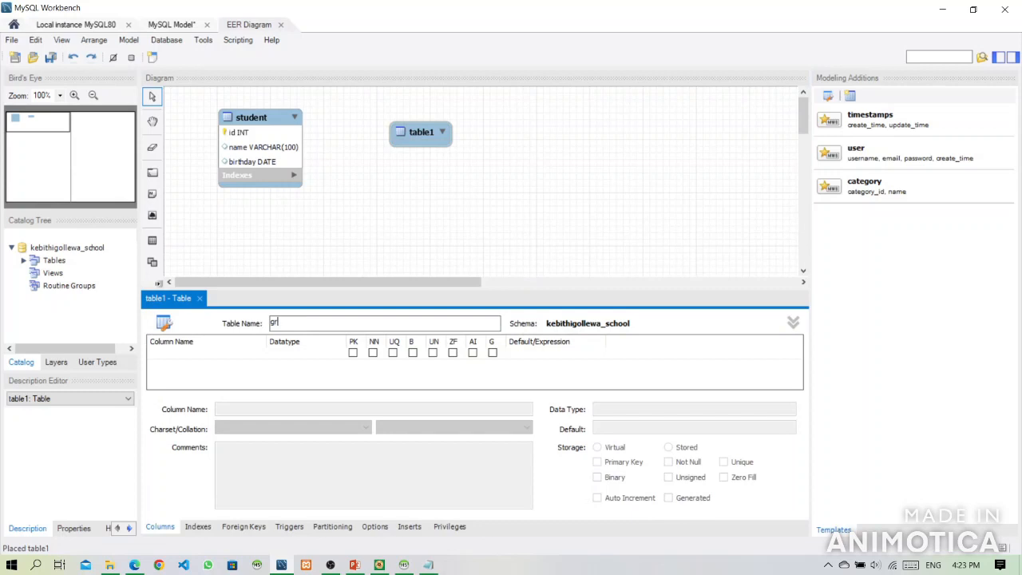
pyautogui.doubleClick(185, 355)
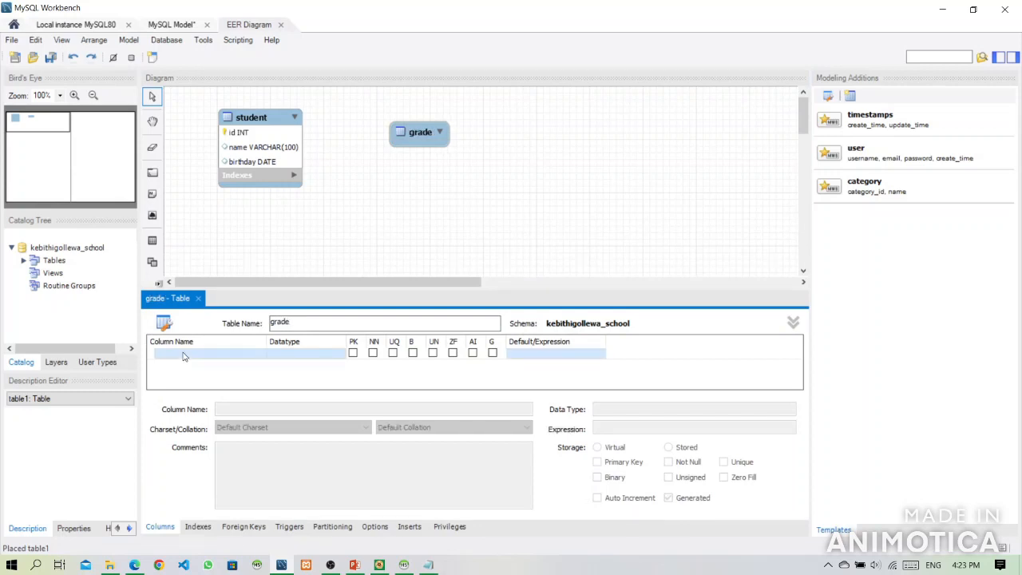
pyautogui.click(134, 565)
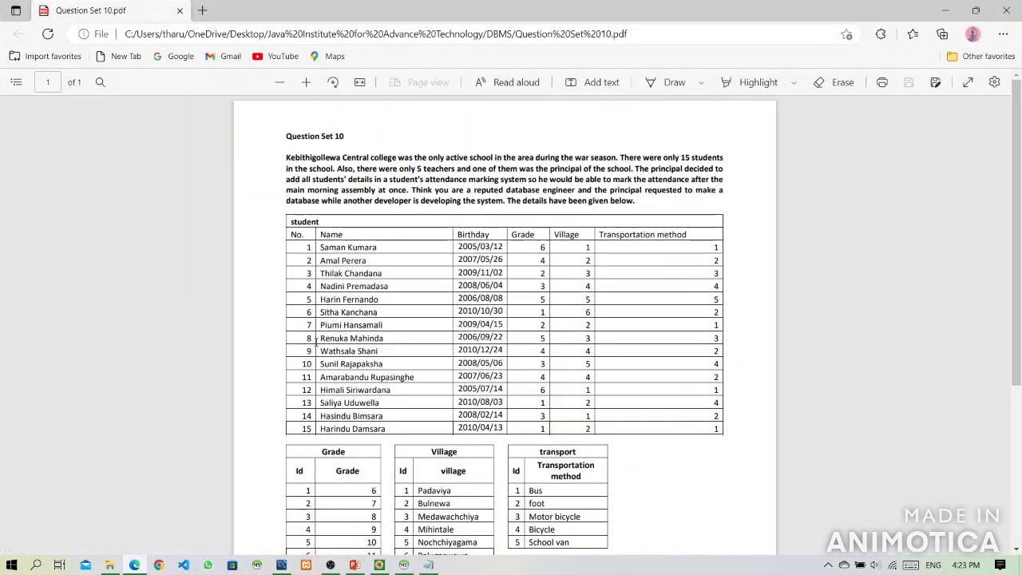
pyautogui.scroll(-3, 316, 342)
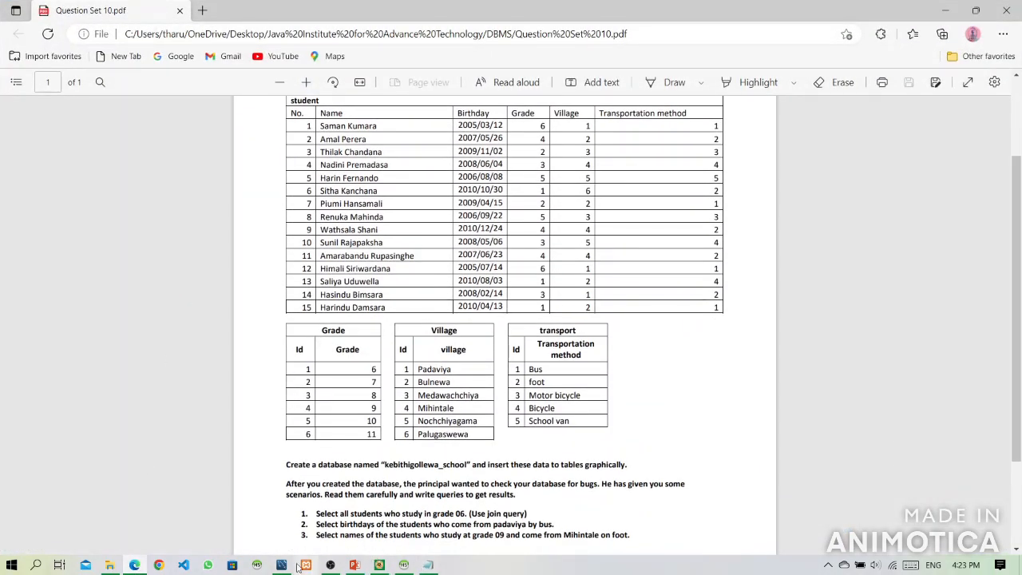
# Step: Give grade an id primary key and a grade VARCHAR(45) column, then close its editor
pyautogui.click(283, 565)
pyautogui.write('id')
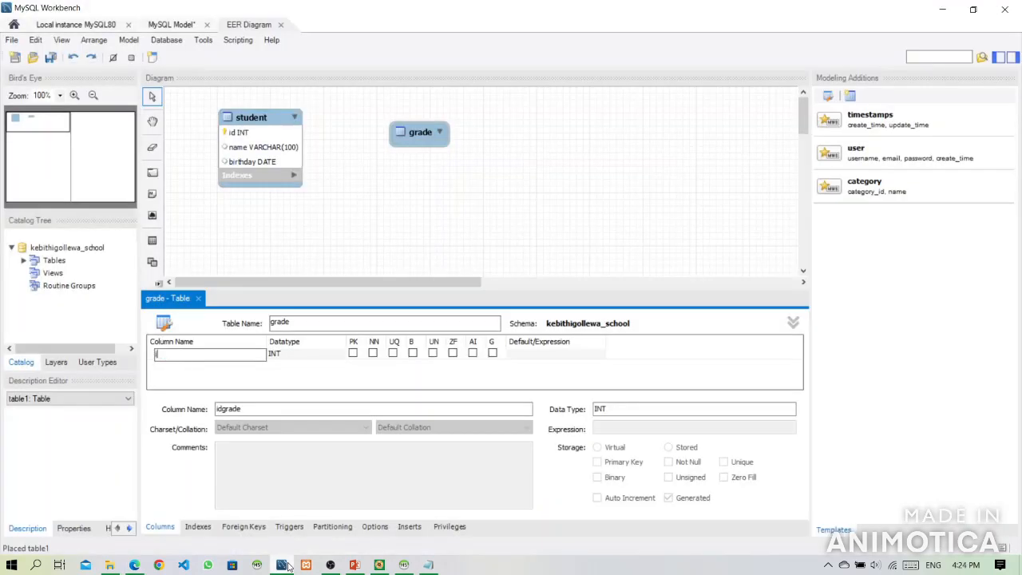
pyautogui.click(474, 353)
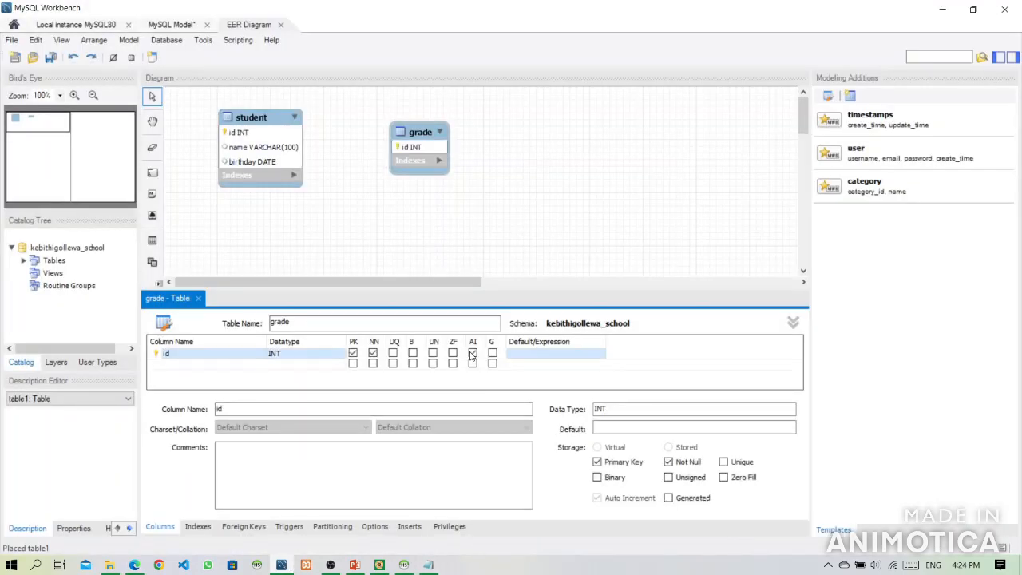
pyautogui.click(182, 364)
pyautogui.write('grade')
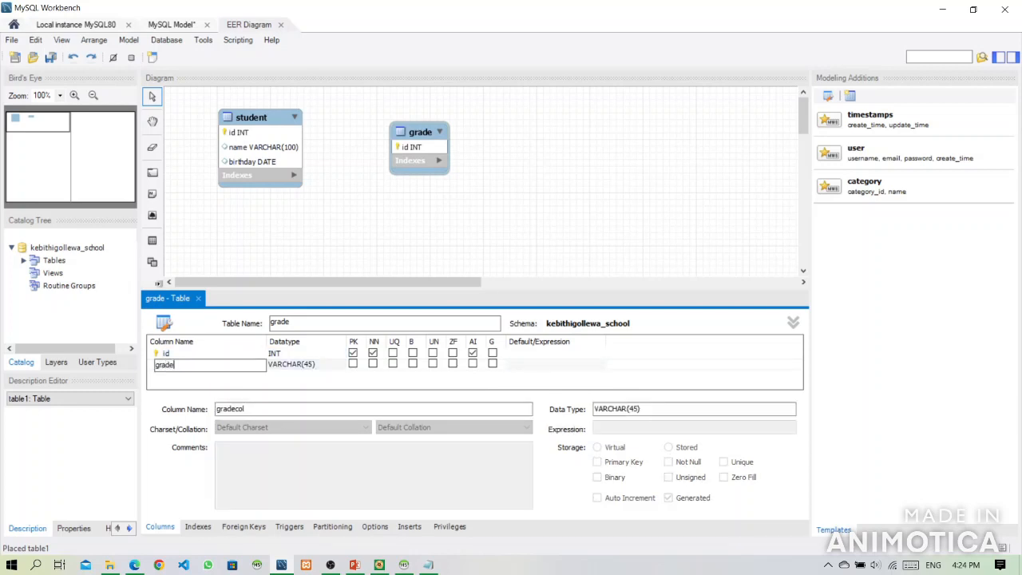
pyautogui.press('Return')
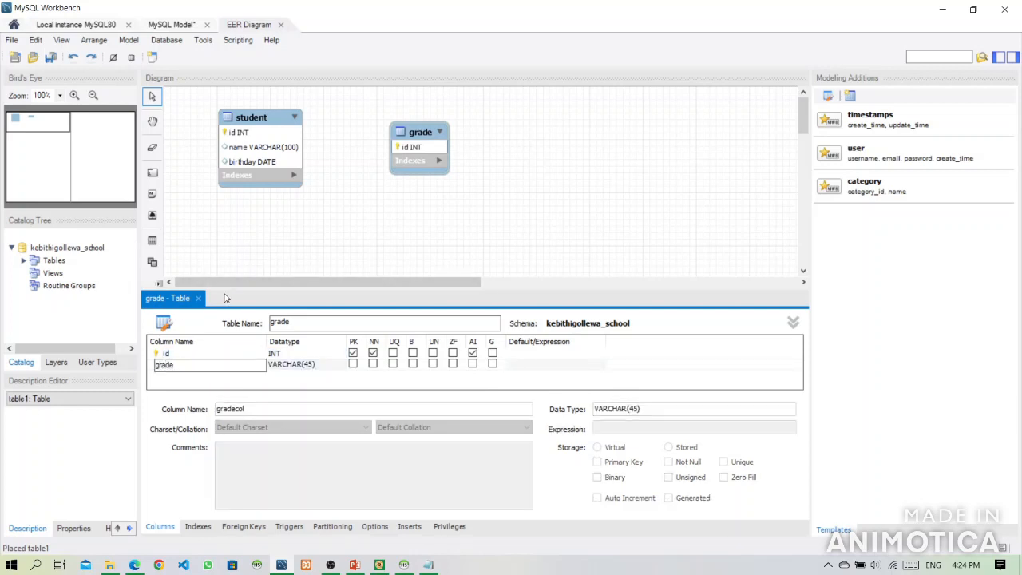
pyautogui.click(200, 299)
pyautogui.click(198, 299)
pyautogui.click(136, 564)
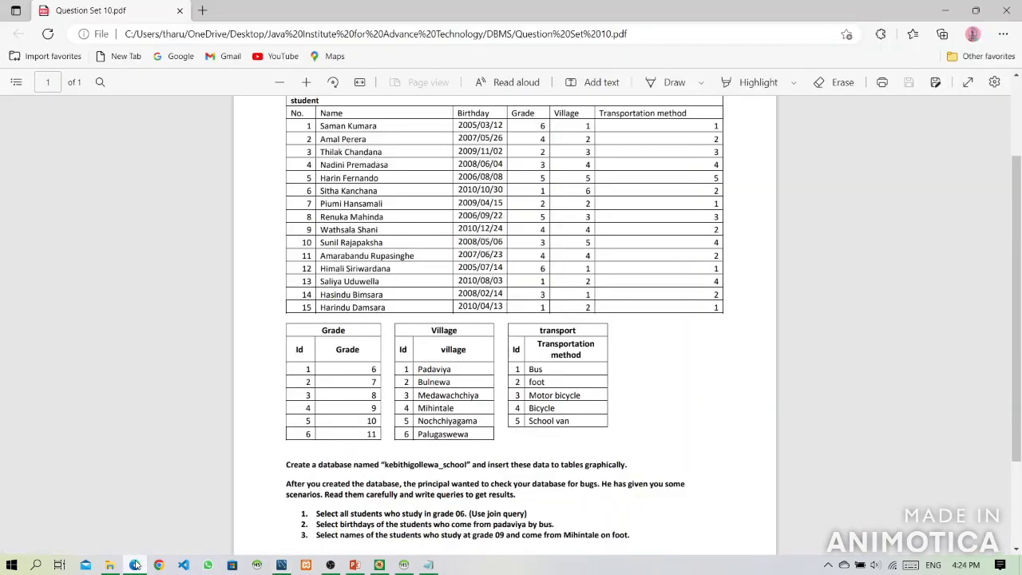
pyautogui.click(136, 564)
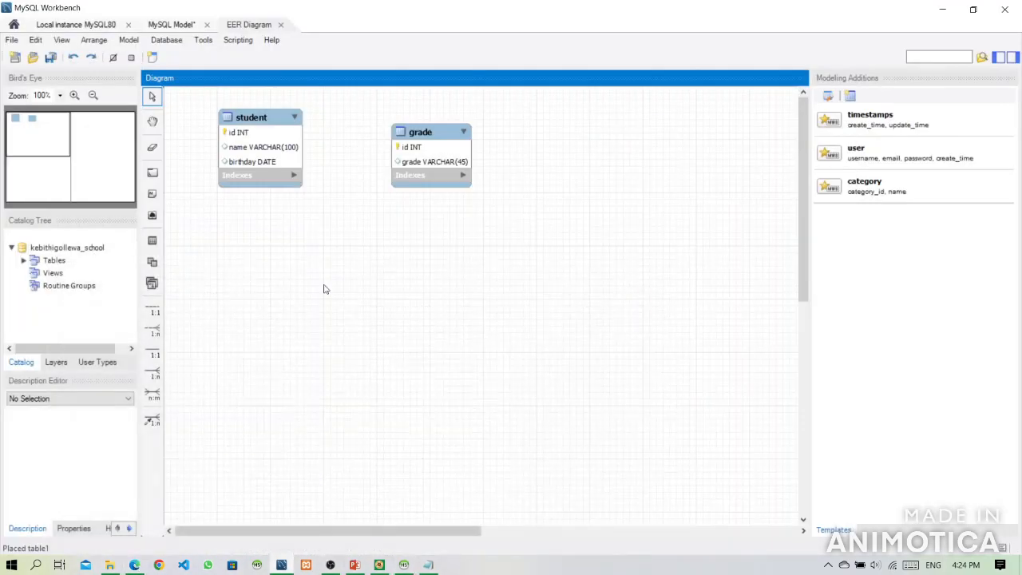
pyautogui.click(152, 240)
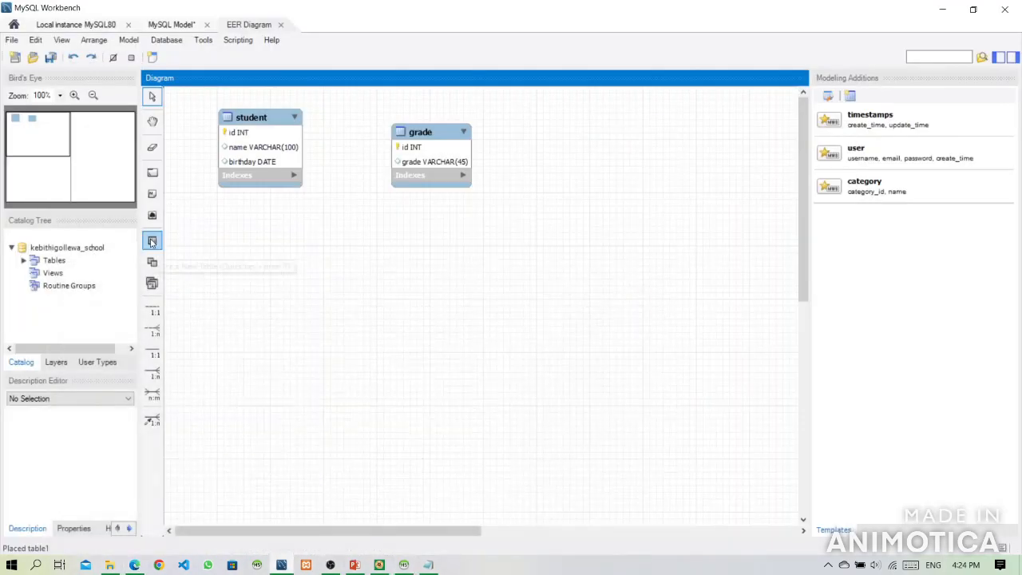
# Step: Place a village table below student with an id primary key and village VARCHAR(45) column
pyautogui.click(269, 232)
pyautogui.doubleClick(293, 238)
pyautogui.write('village')
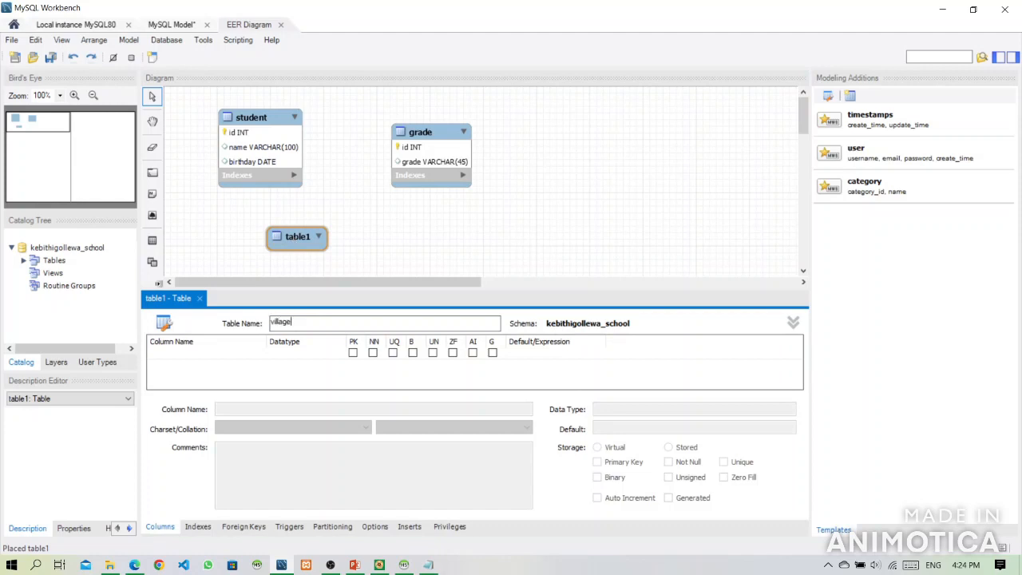
pyautogui.doubleClick(155, 360)
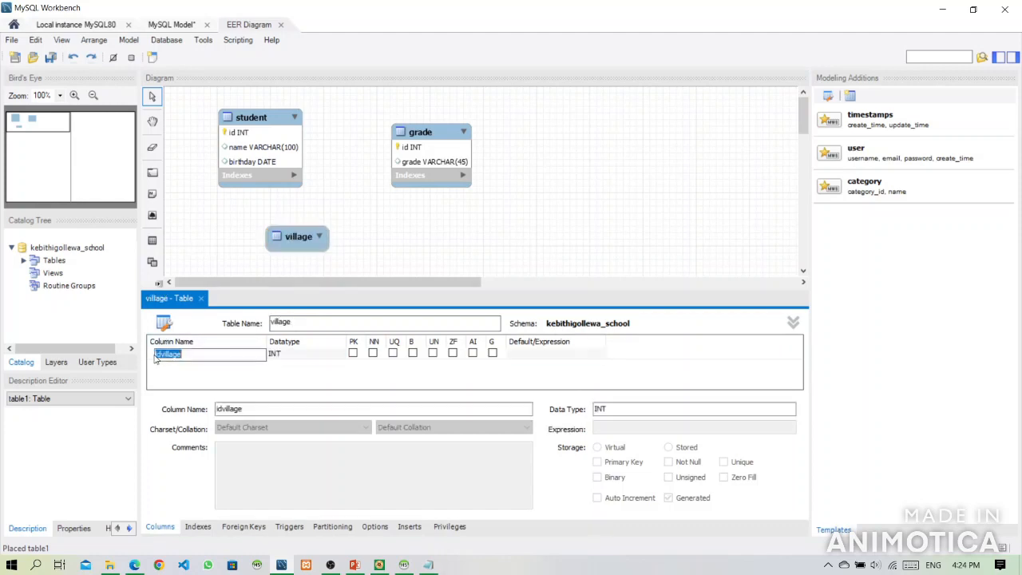
pyautogui.write('id')
pyautogui.click(473, 352)
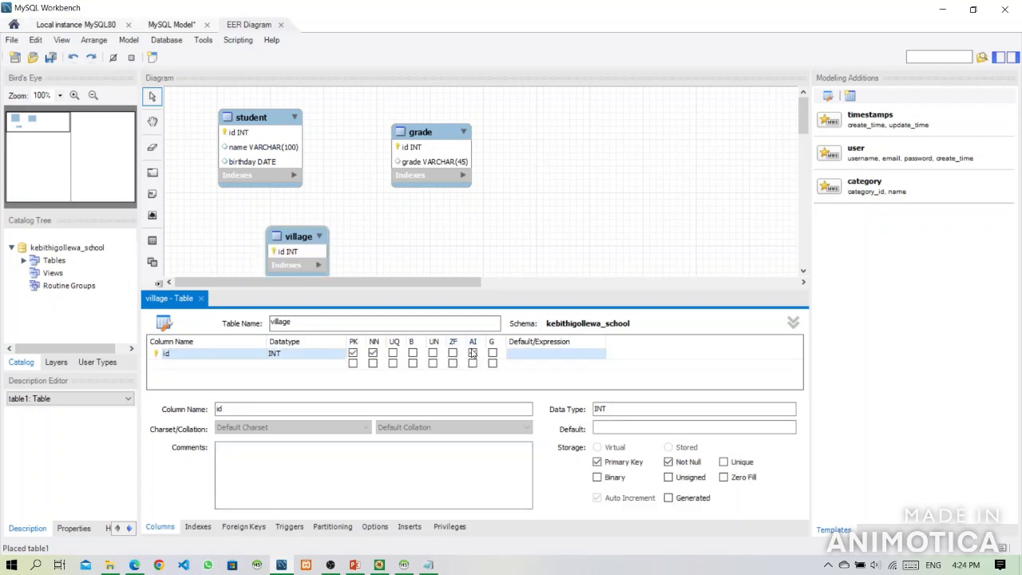
pyautogui.doubleClick(170, 365)
pyautogui.write('village')
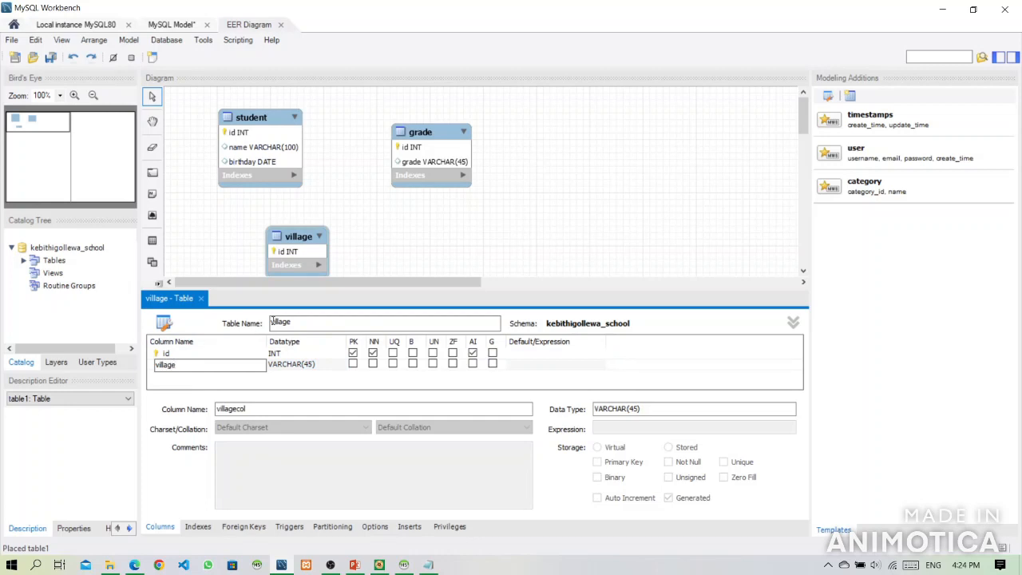
pyautogui.click(257, 298)
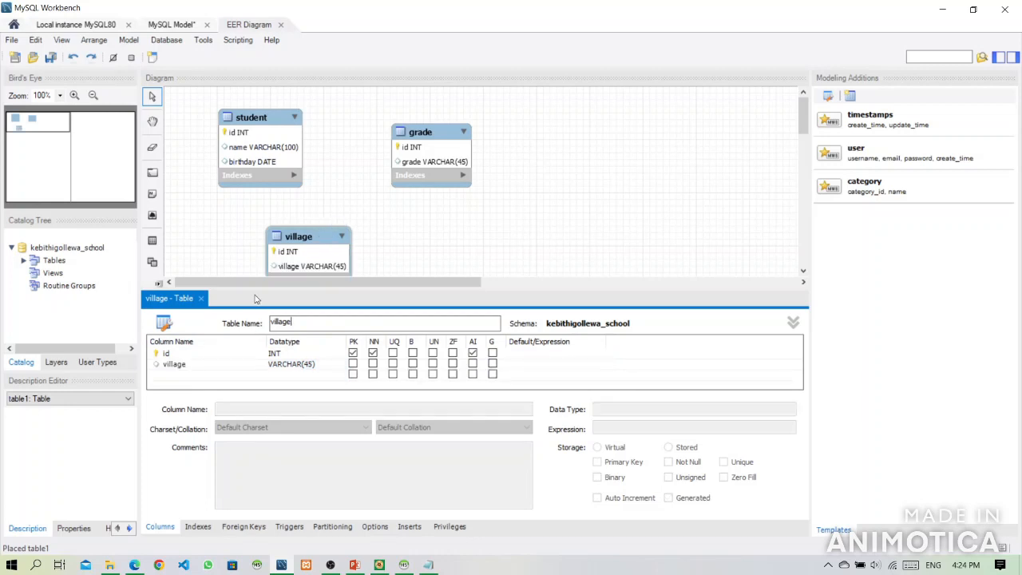
pyautogui.click(201, 298)
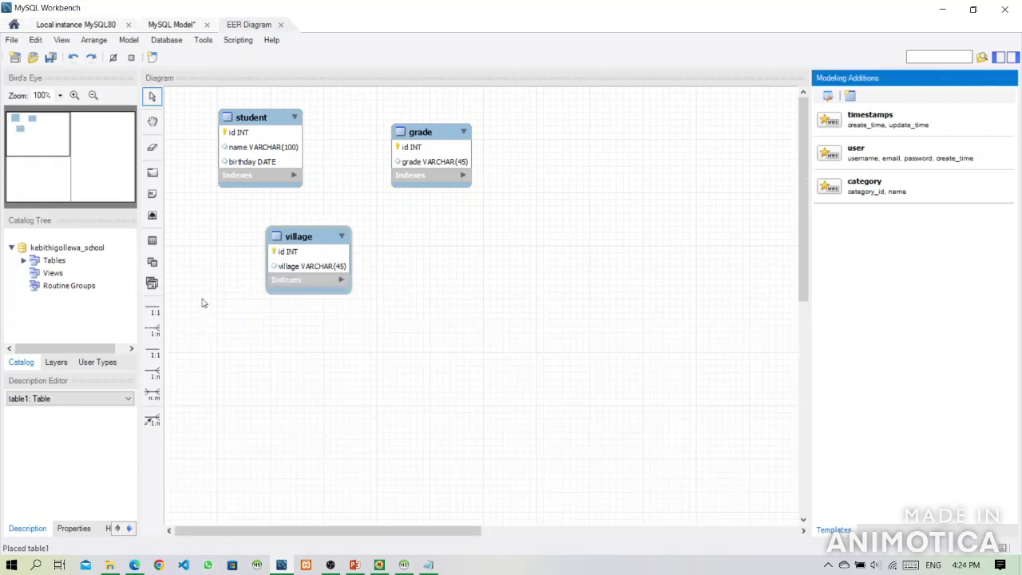
pyautogui.click(138, 564)
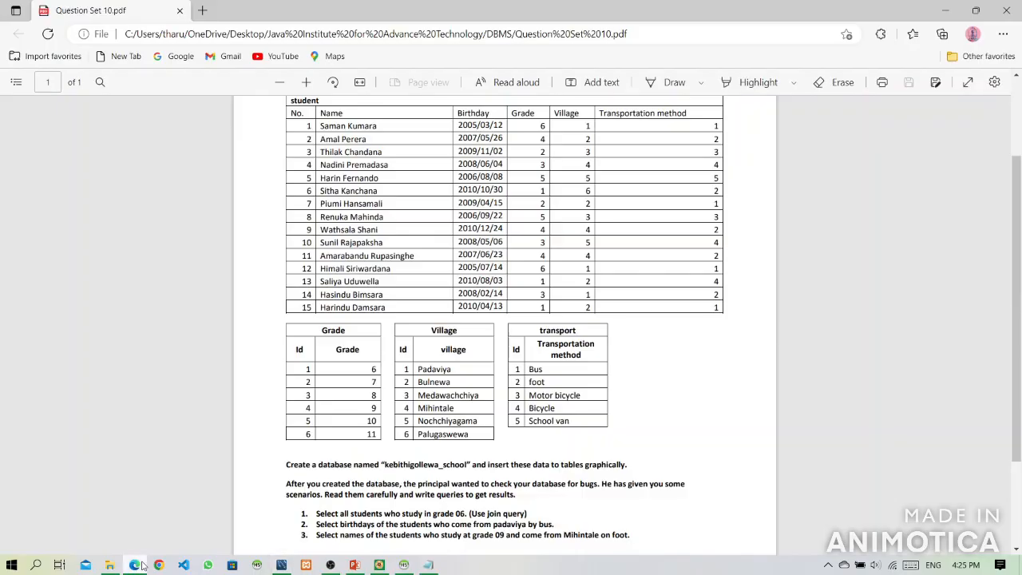
# Step: Place a new table named transport beside village and add its first column
pyautogui.click(281, 565)
pyautogui.click(154, 244)
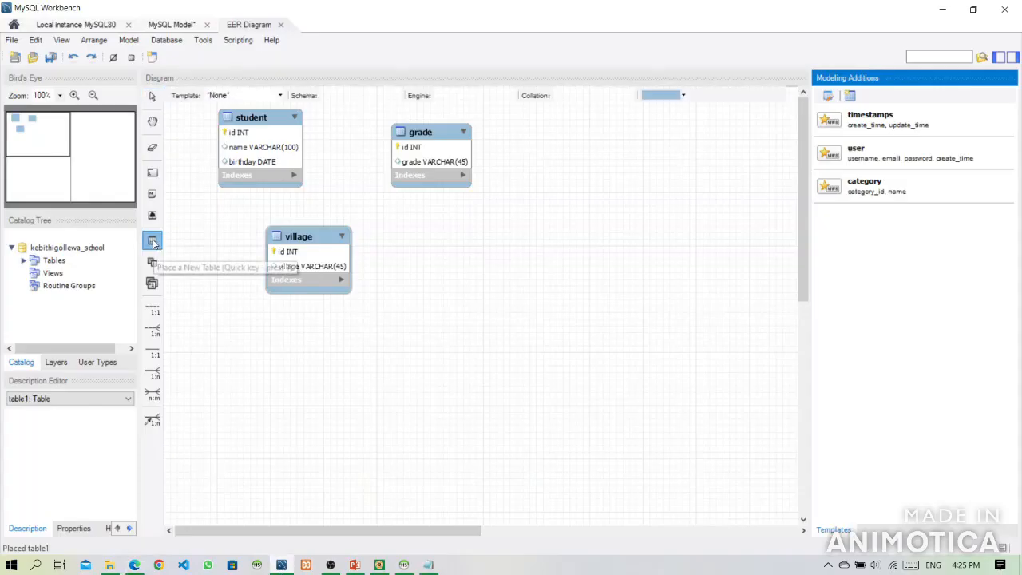
pyautogui.click(447, 239)
pyautogui.doubleClick(447, 240)
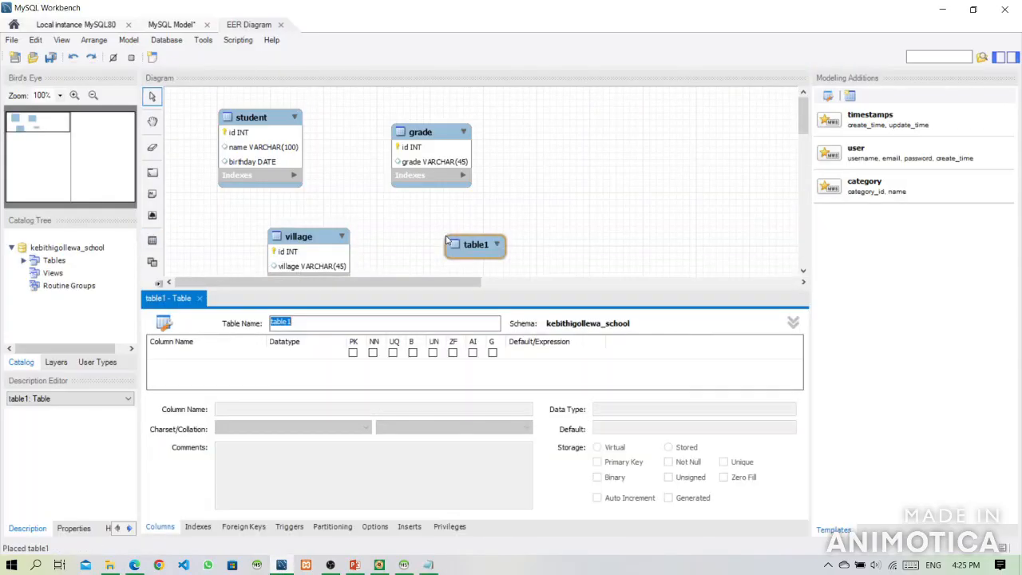
pyautogui.write('transport')
pyautogui.doubleClick(194, 356)
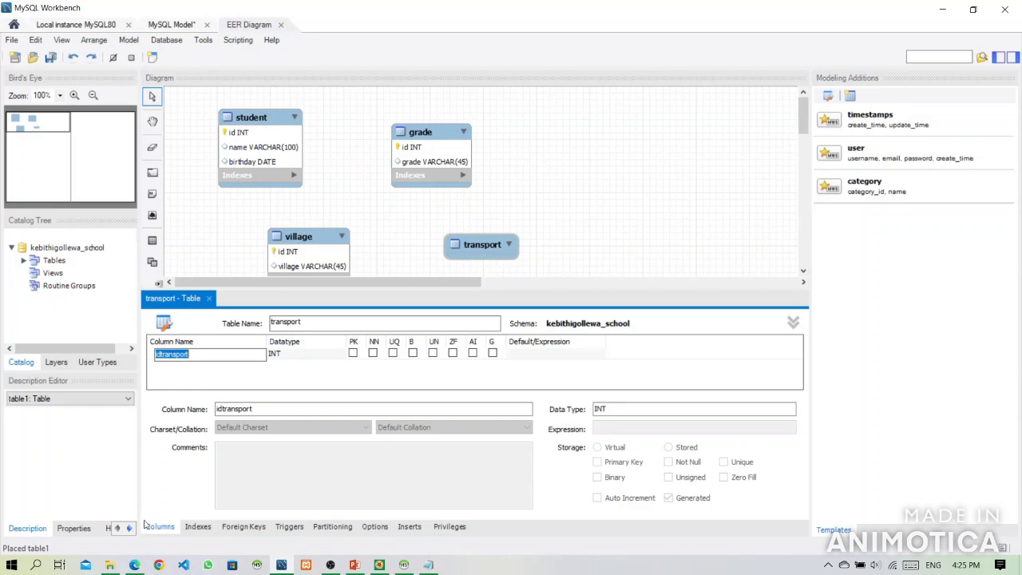
pyautogui.click(134, 565)
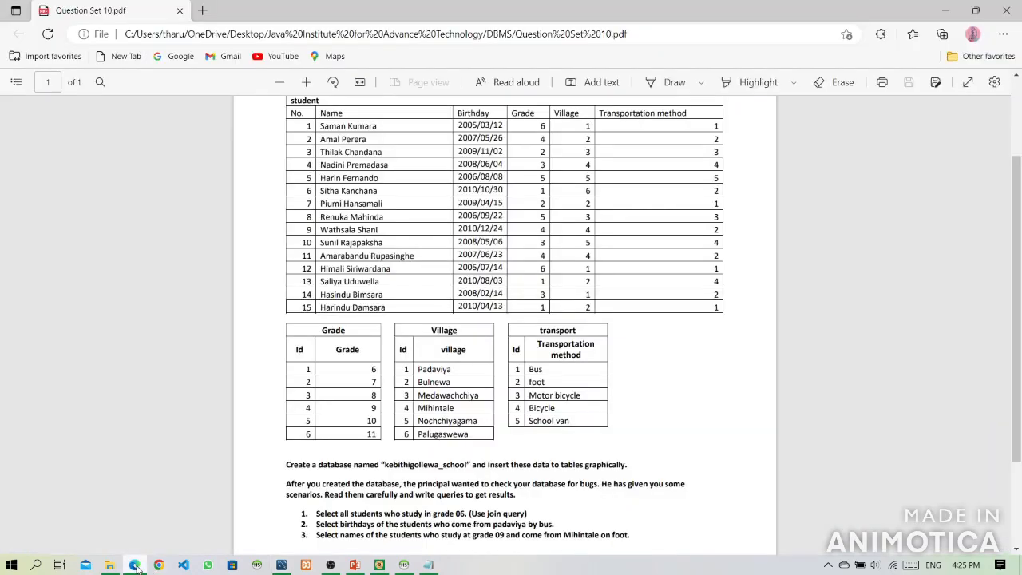
pyautogui.click(134, 565)
# Step: Make id the auto-increment primary key and add transportation_method VARCHAR(45), then close the editor
pyautogui.write('id')
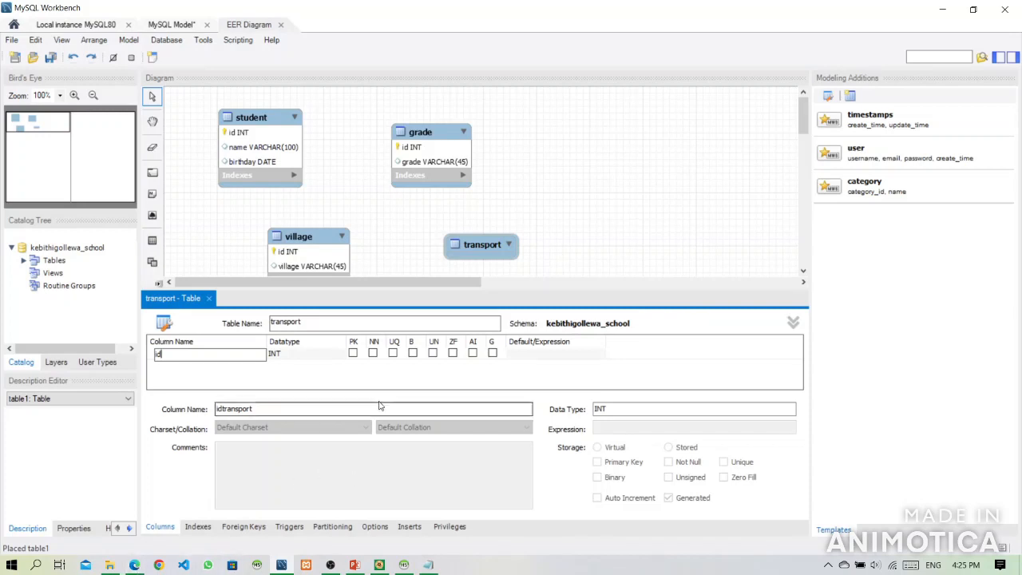
pyautogui.click(471, 354)
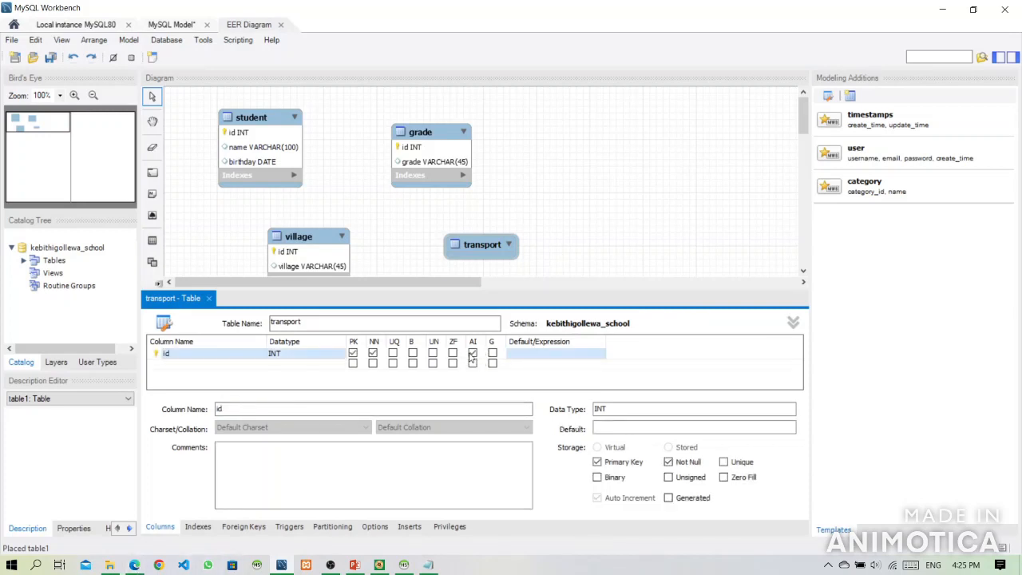
pyautogui.click(175, 364)
pyautogui.write('transportation')
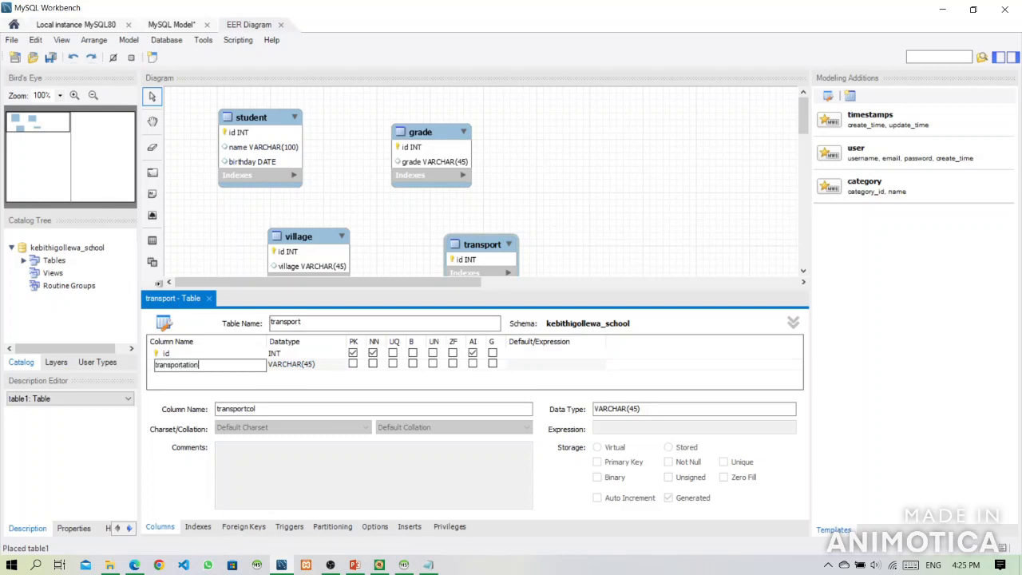
pyautogui.write('_method')
pyautogui.click(254, 305)
pyautogui.click(210, 298)
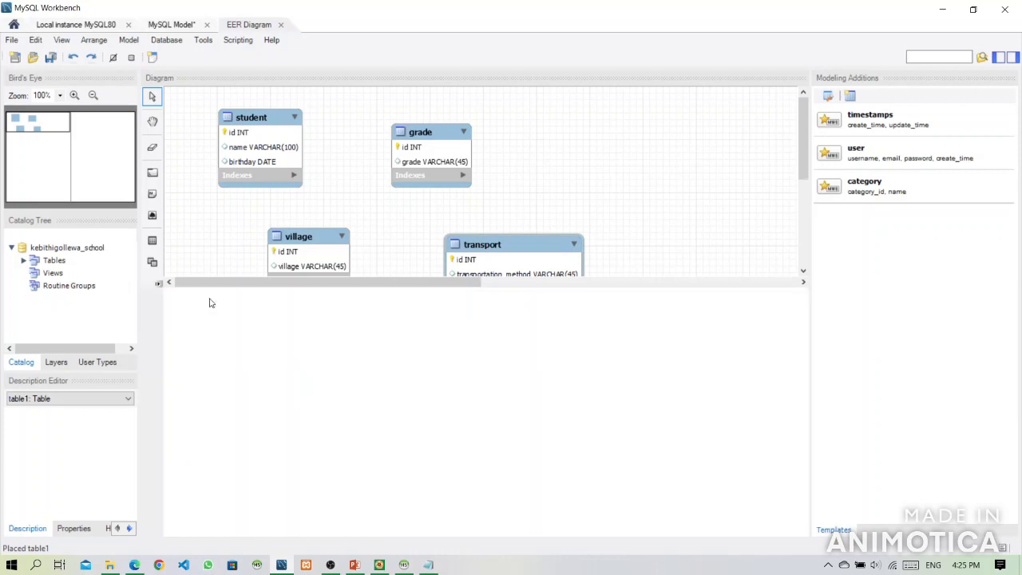
# Step: Drag student and grade to the right and village to the left to spread them apart
pyautogui.click(269, 122)
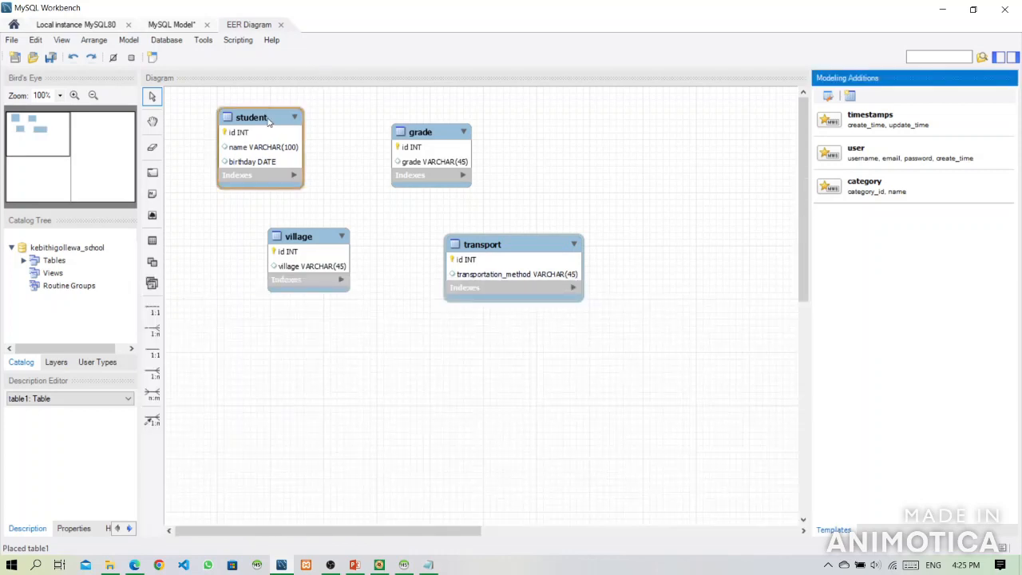
pyautogui.moveTo(270, 119); pyautogui.dragTo(318, 119)
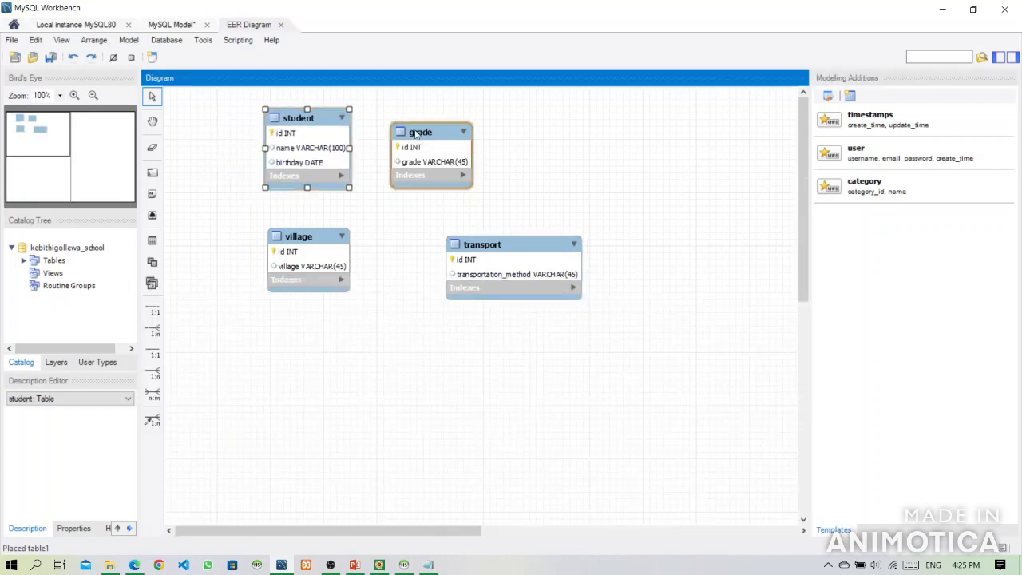
pyautogui.moveTo(417, 137); pyautogui.dragTo(509, 125)
pyautogui.moveTo(315, 237); pyautogui.dragTo(255, 239)
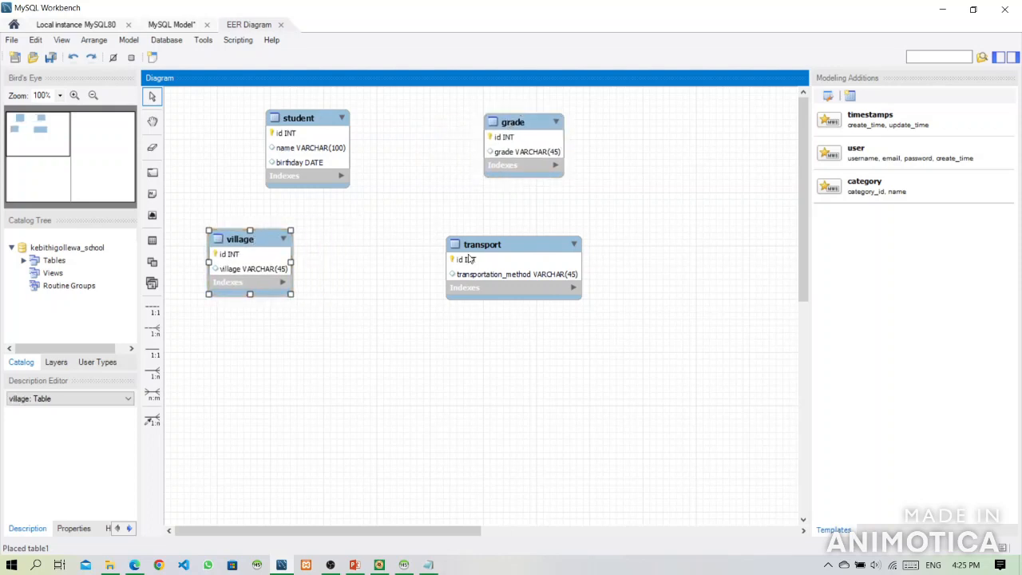
pyautogui.click(373, 339)
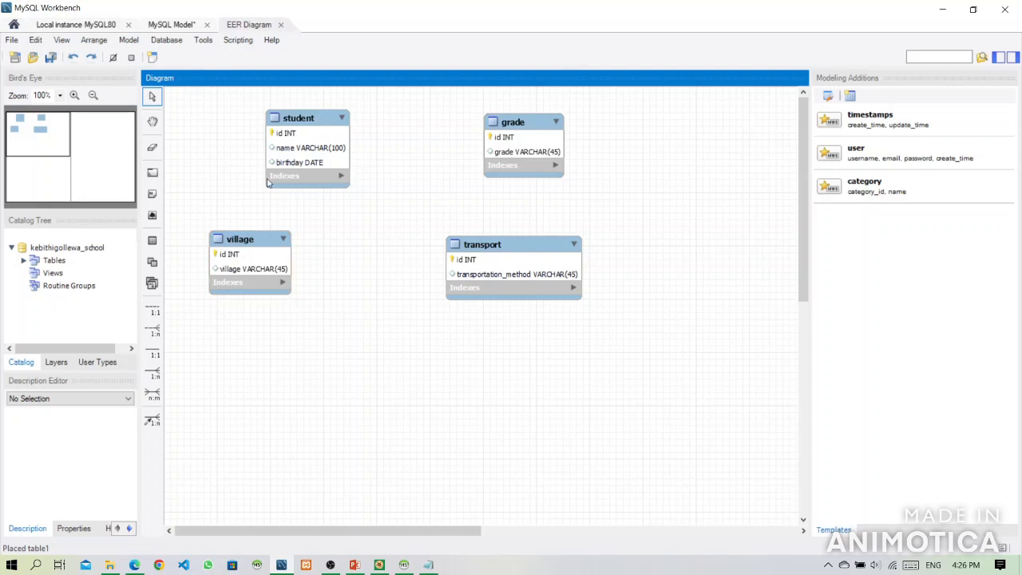
# Step: Link student to village with a 1:n non-identifying relationship and move village lower
pyautogui.click(153, 330)
pyautogui.click(297, 157)
pyautogui.click(270, 259)
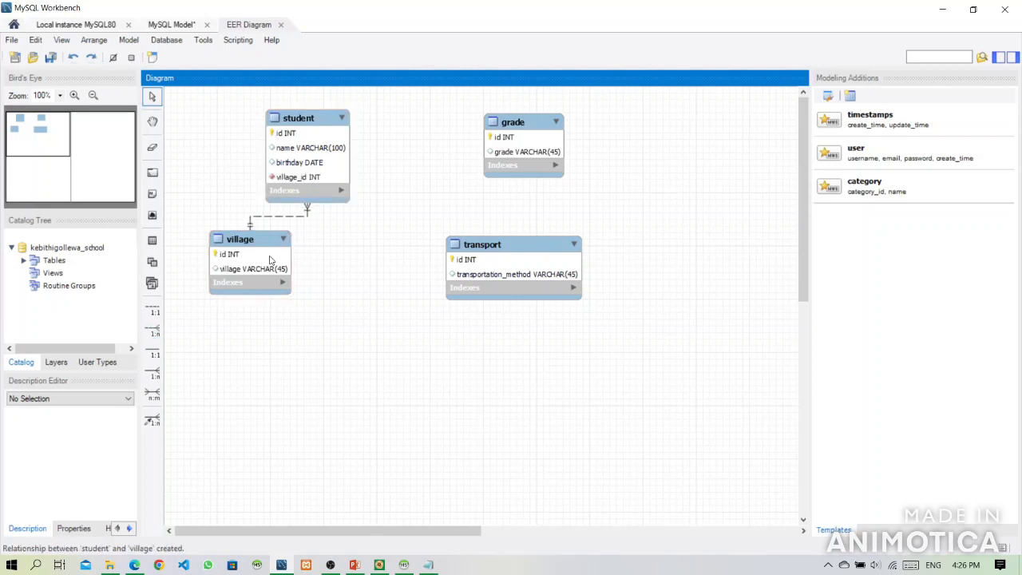
pyautogui.moveTo(260, 241); pyautogui.dragTo(262, 293)
pyautogui.click(342, 292)
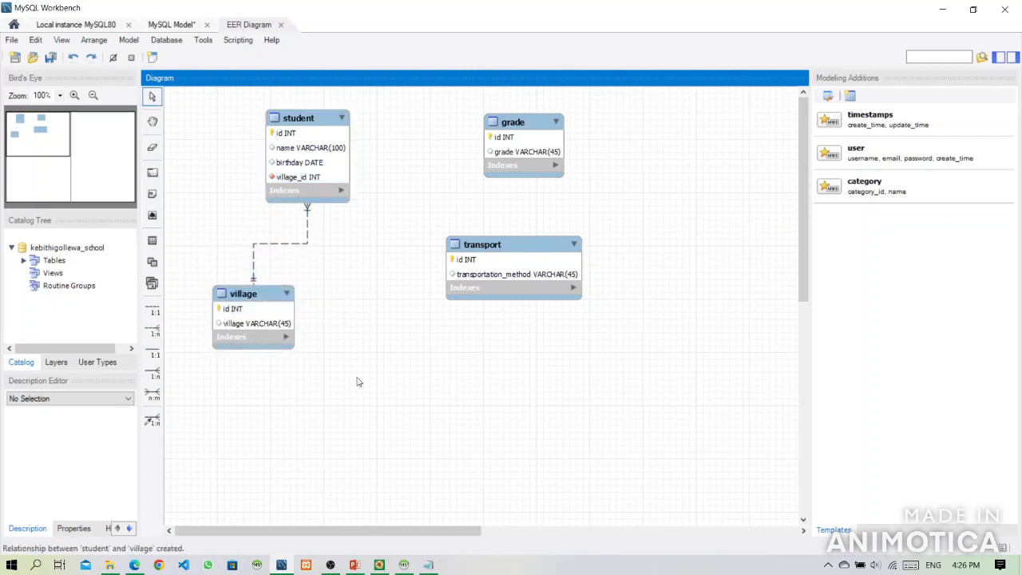
# Step: Link student one-to-many to grade and to transport, then check the question PDF
pyautogui.click(154, 331)
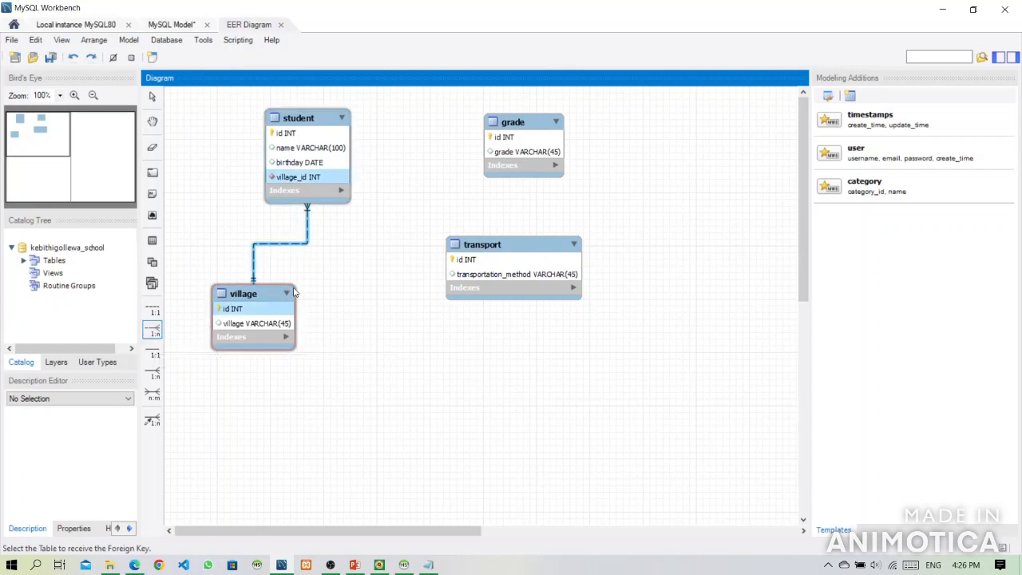
pyautogui.click(303, 170)
pyautogui.click(534, 137)
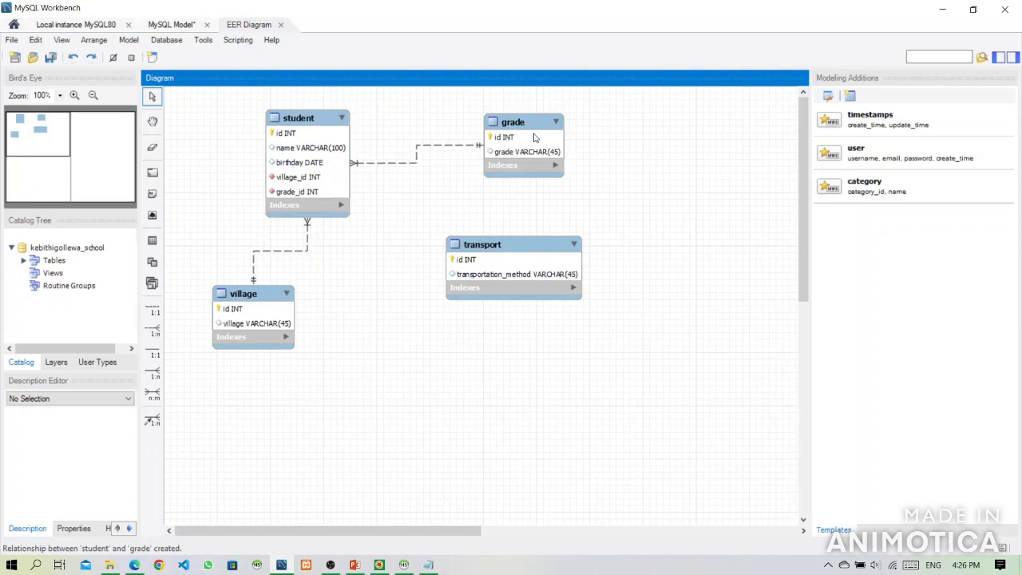
pyautogui.click(153, 332)
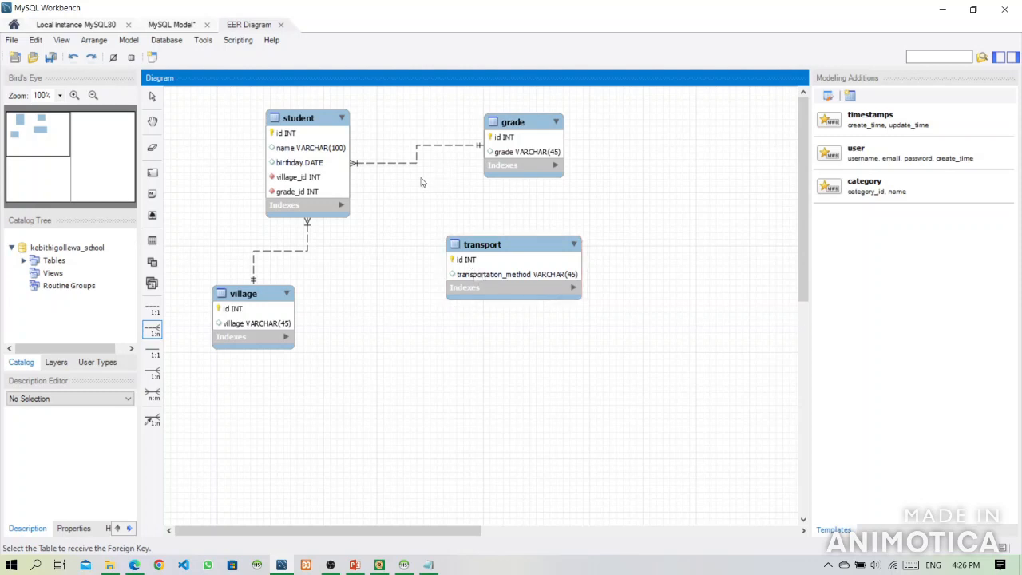
pyautogui.click(286, 162)
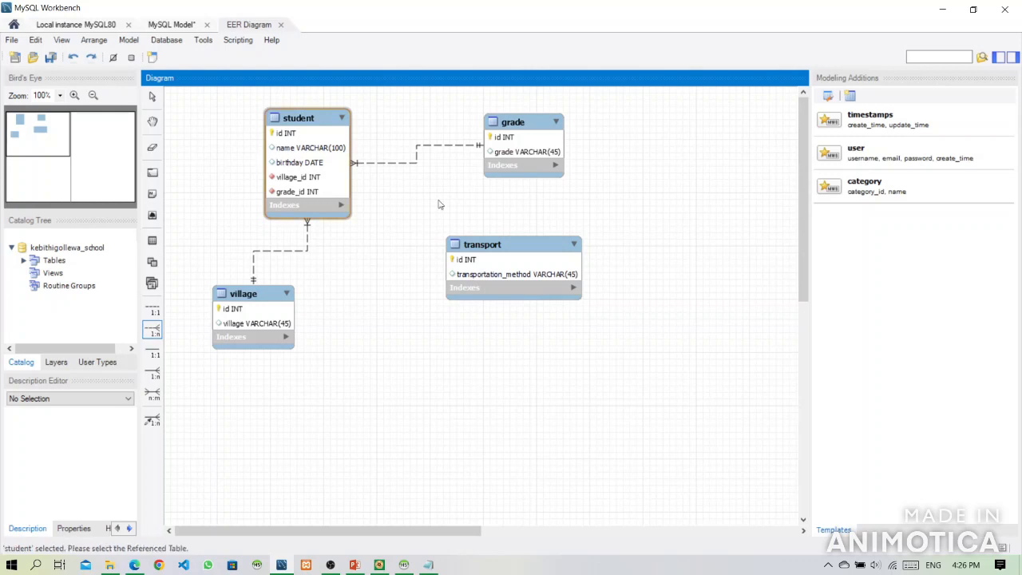
pyautogui.click(480, 252)
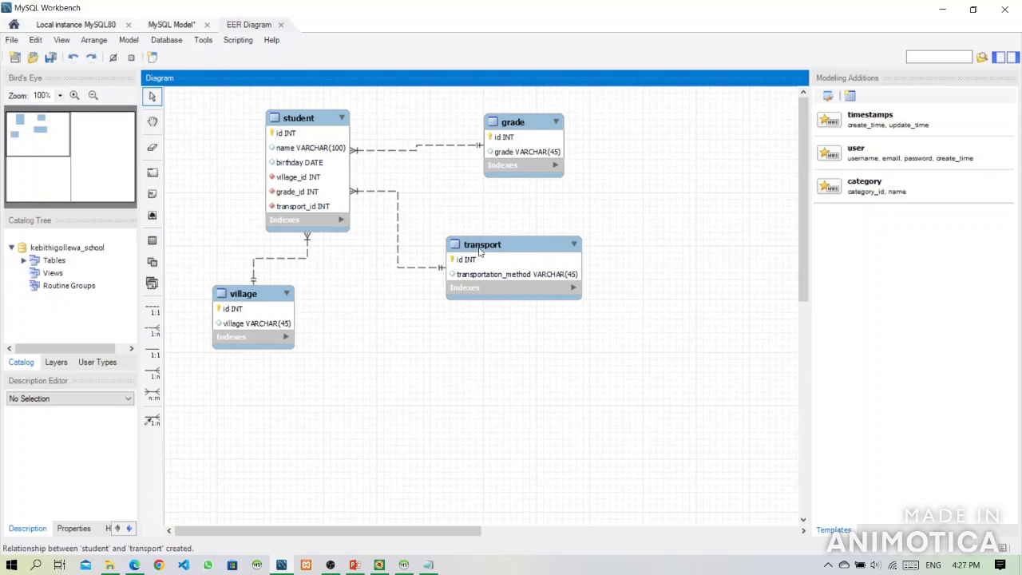
pyautogui.click(135, 565)
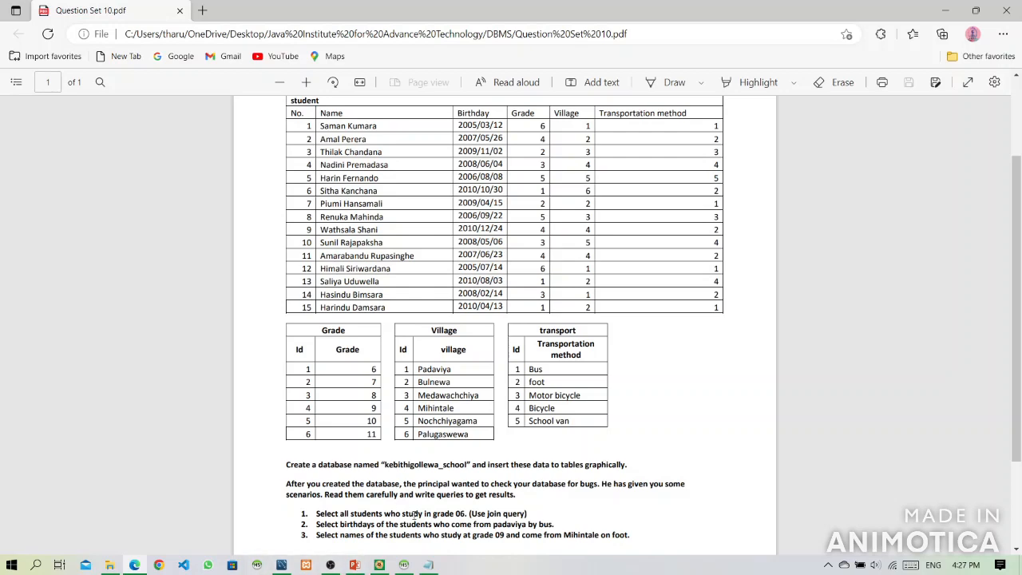
# Step: Switch from the question sheet back to the MySQL Workbench EER diagram
pyautogui.click(283, 565)
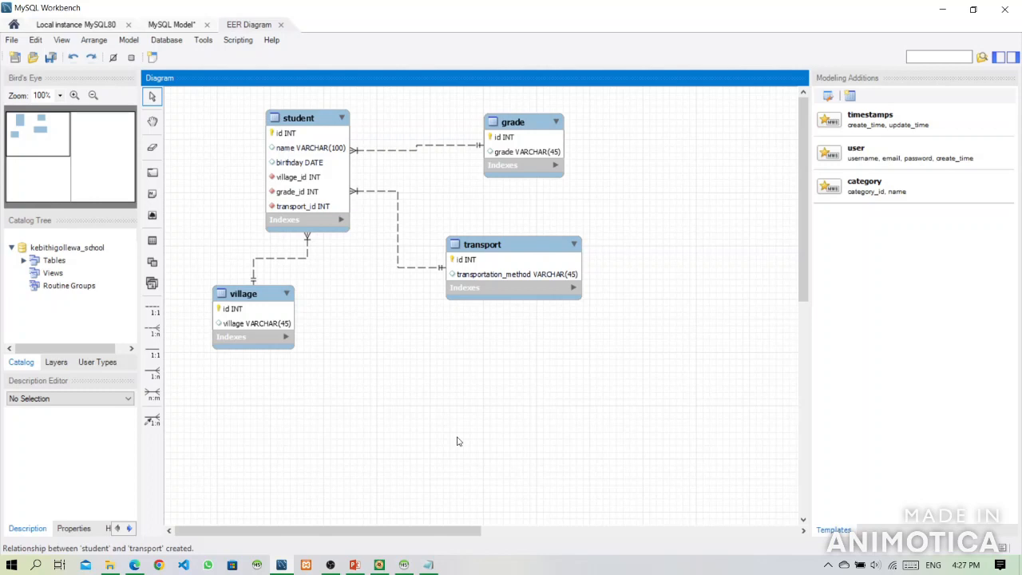
# Step: Forward-engineer the four tables to the server, then switch to the Local instance MySQL80 editor
pyautogui.click(172, 41)
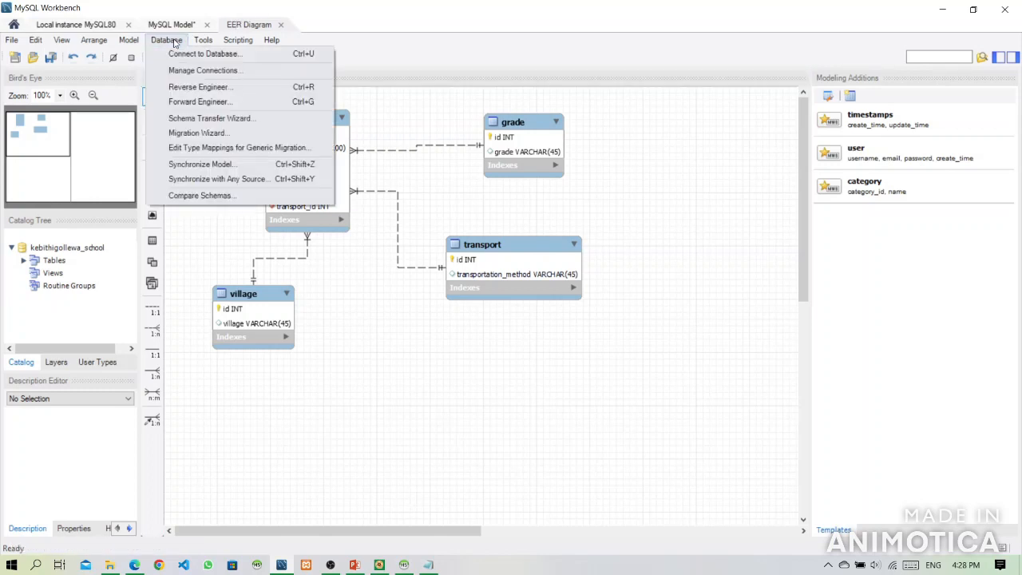
pyautogui.click(189, 103)
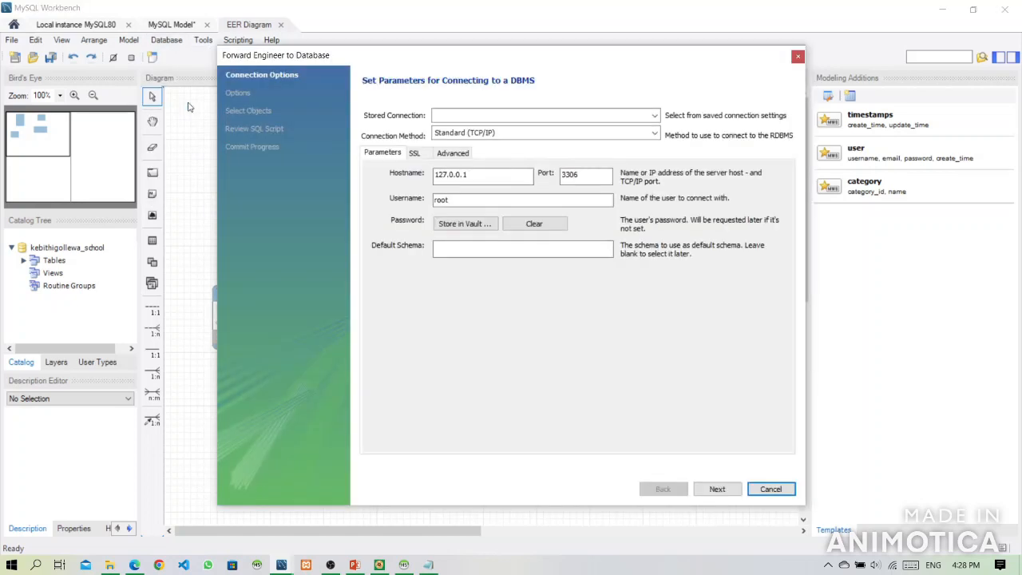
pyautogui.click(718, 490)
pyautogui.click(717, 489)
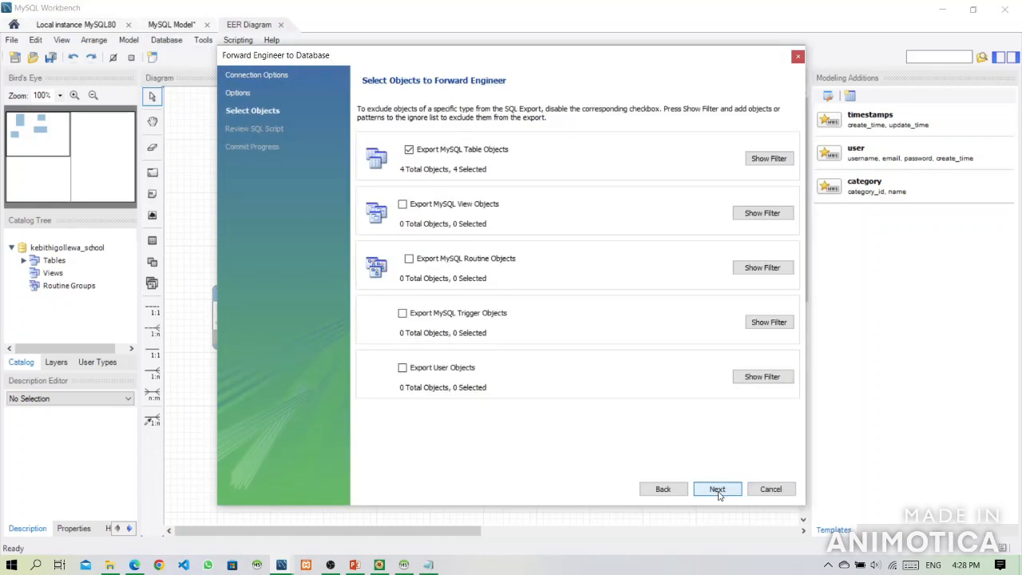
pyautogui.click(717, 489)
pyautogui.click(717, 489)
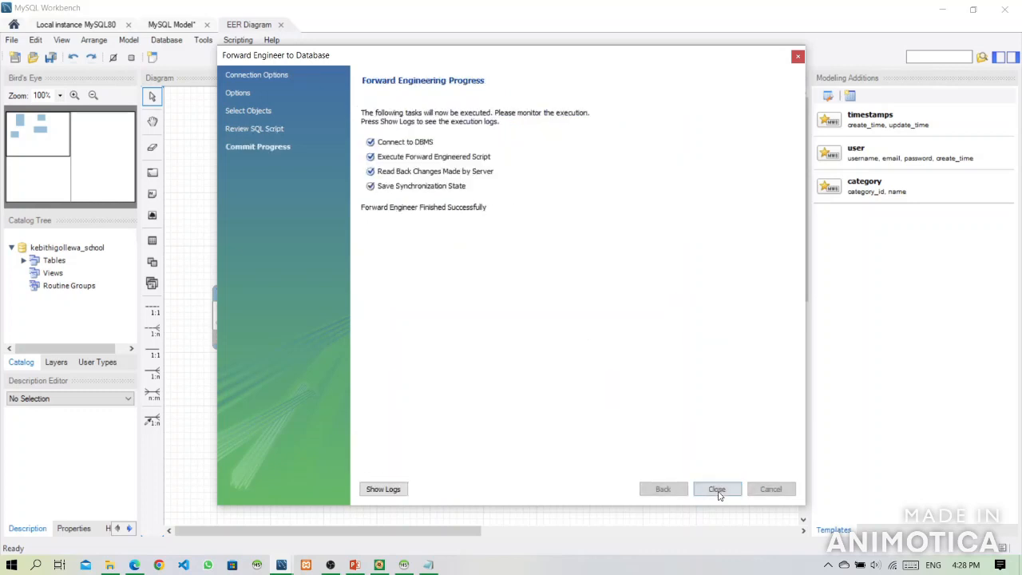
pyautogui.click(718, 489)
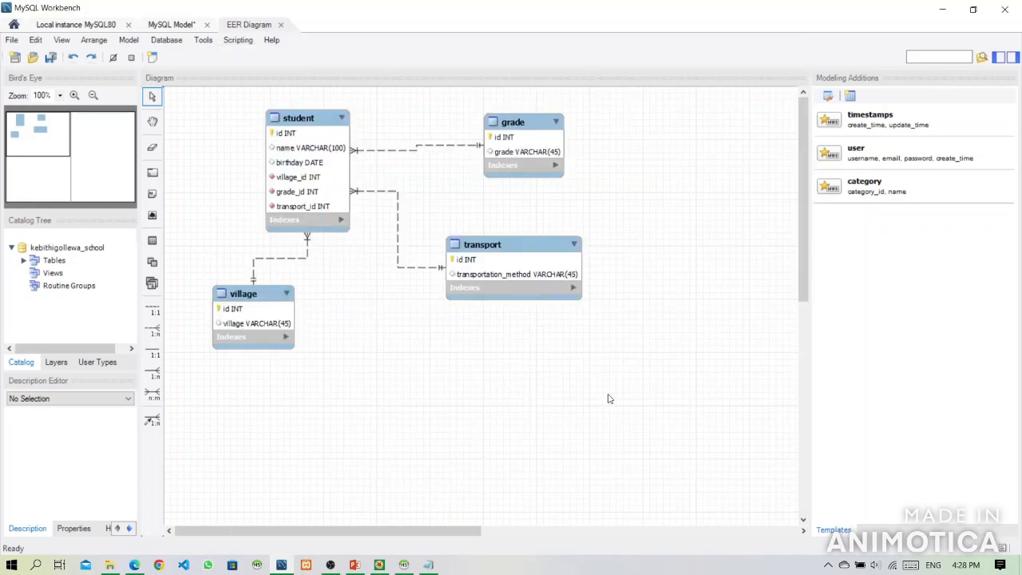
pyautogui.click(83, 24)
# Step: Refresh the Workbench schemas, confirm kebithigollewa_school lists grade, student, transport and village, then return to the PDF
pyautogui.rightClick(104, 124)
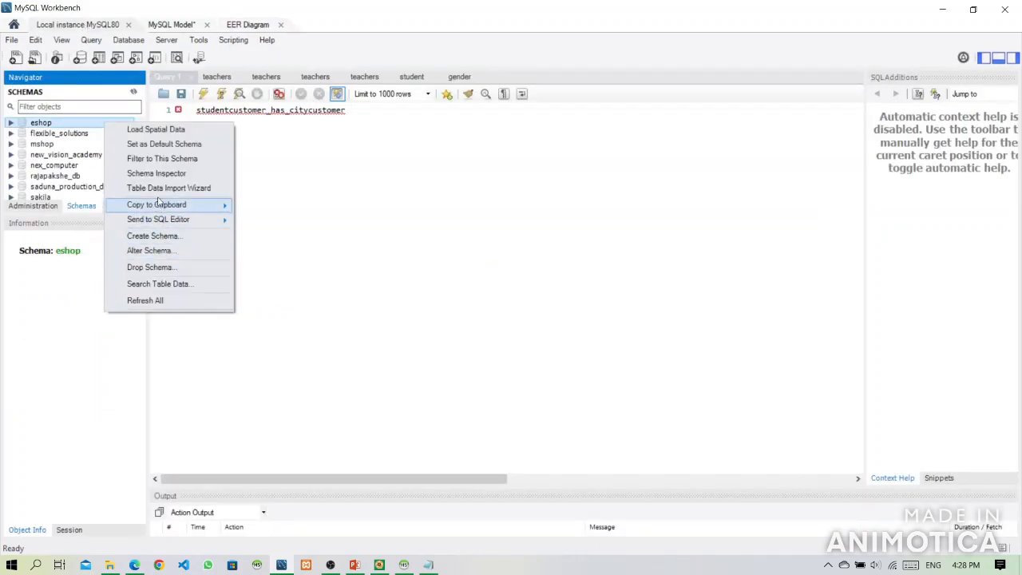
pyautogui.click(145, 300)
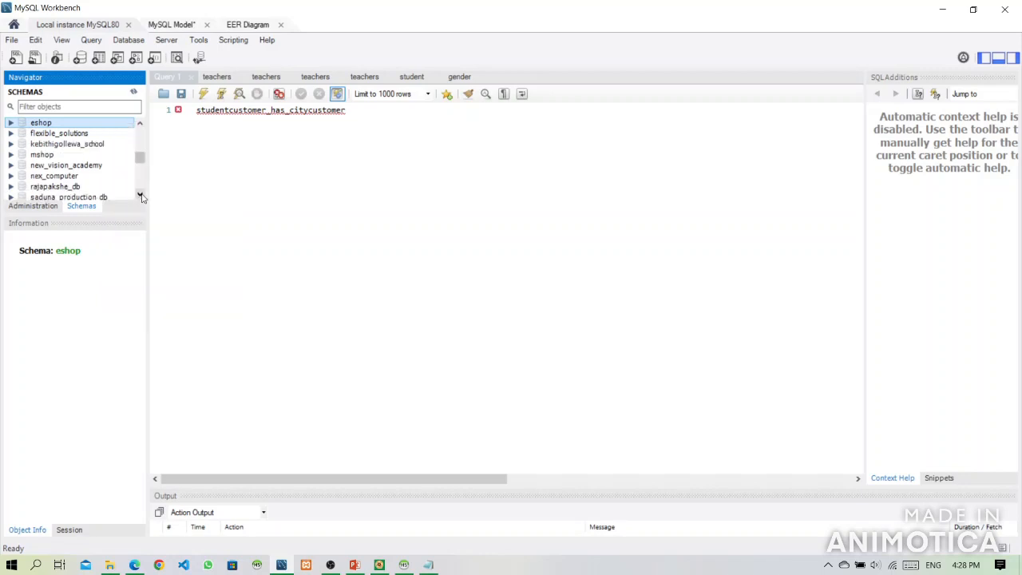
pyautogui.click(11, 144)
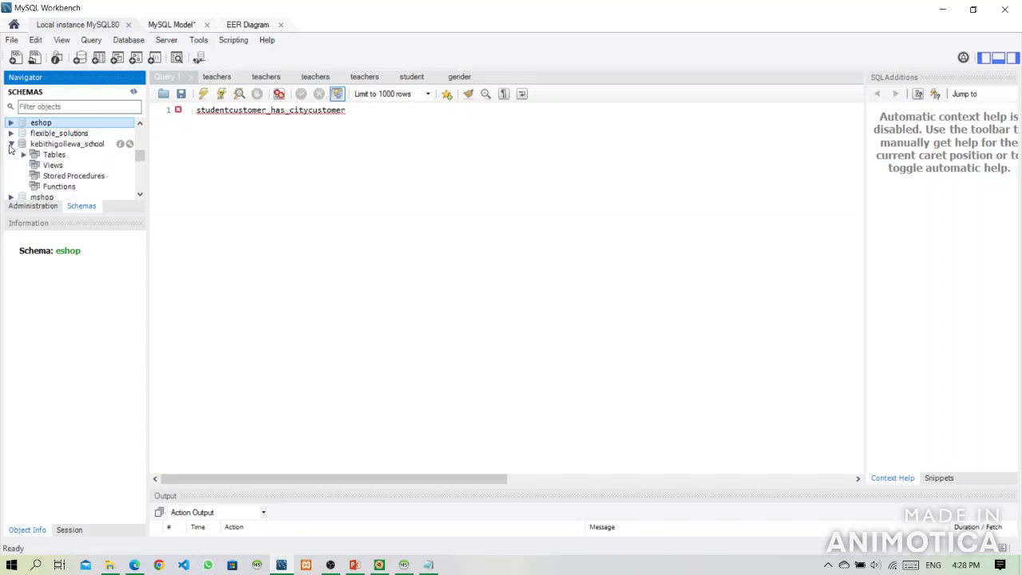
pyautogui.click(24, 154)
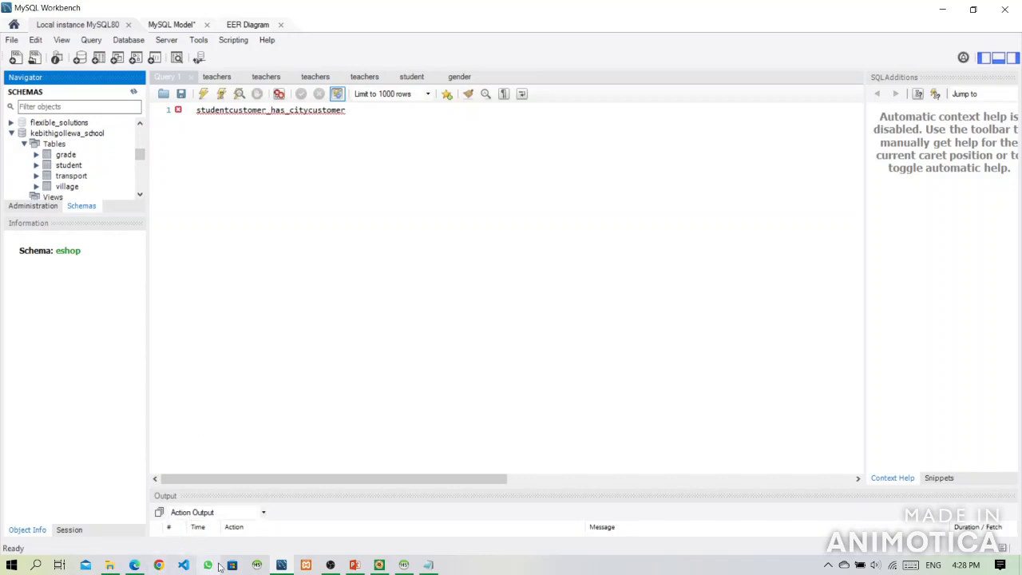
pyautogui.click(134, 566)
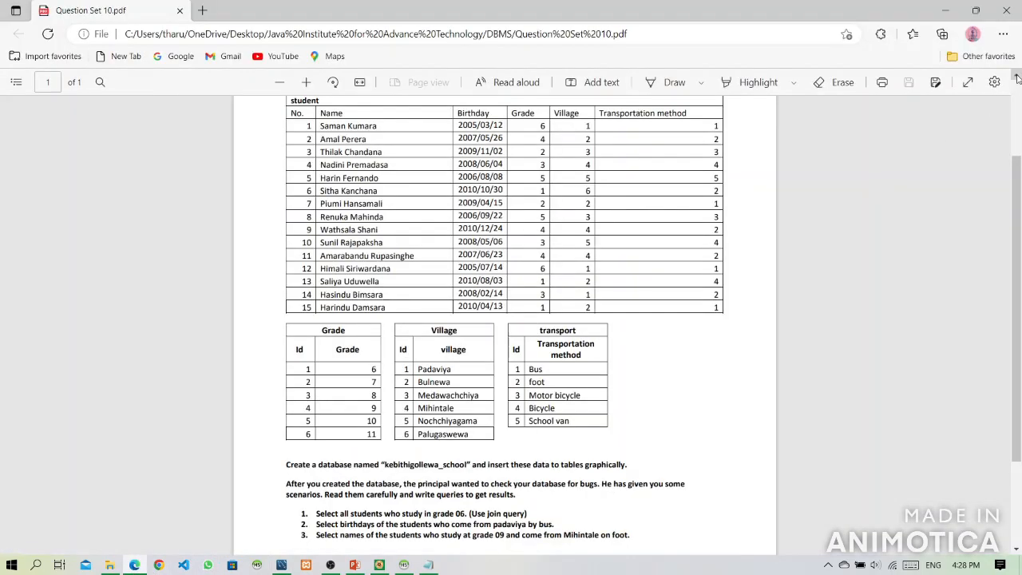
# Step: Bring the top of the question sheet into view, then move over to HeidiSQL
pyautogui.scroll(2, 1017, 78)
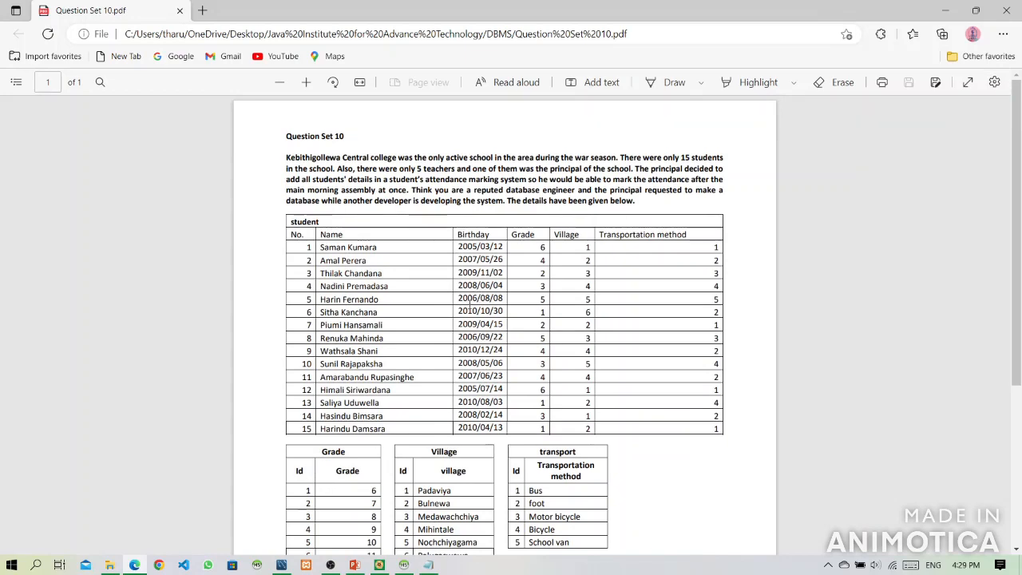
pyautogui.click(404, 565)
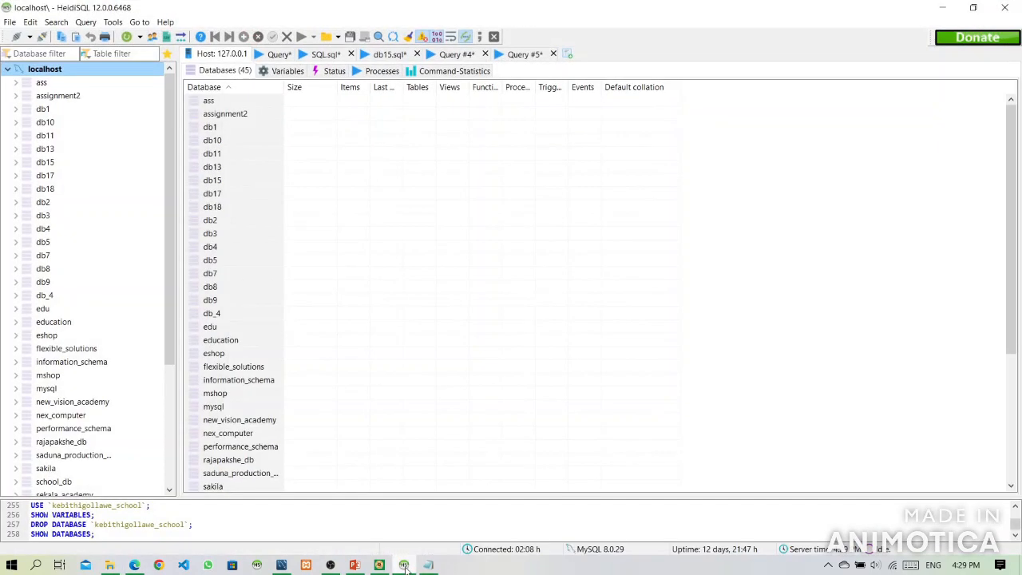
# Step: Reload HeidiSQL's database list and show the empty grade table's data in kebithigollewa_school
pyautogui.rightClick(118, 222)
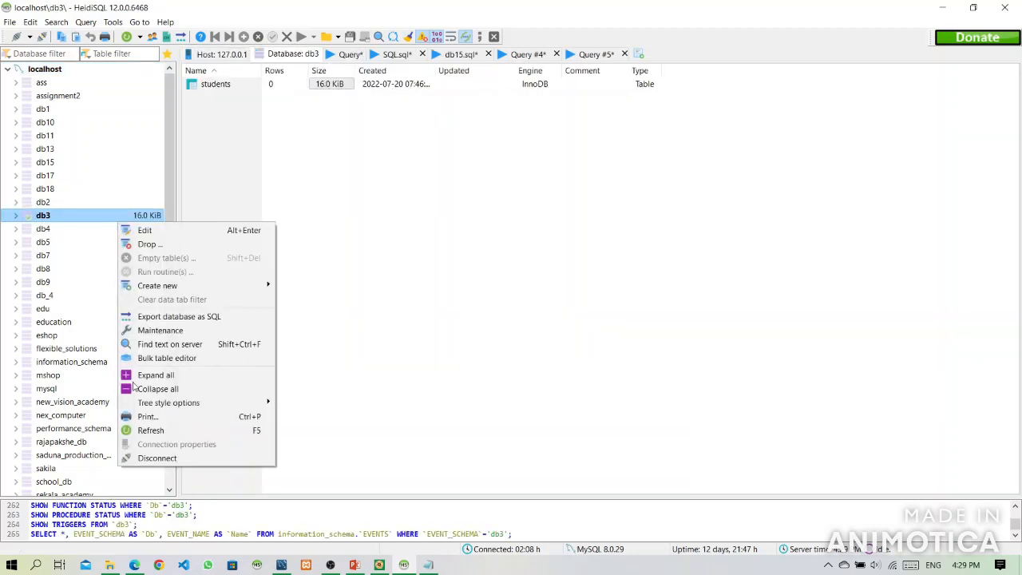
pyautogui.click(137, 431)
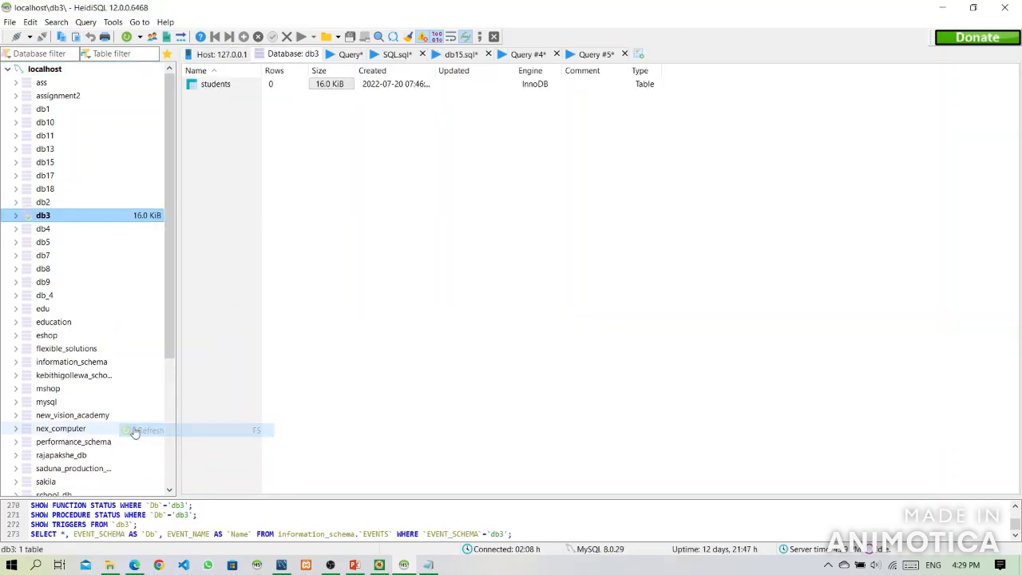
pyautogui.click(120, 378)
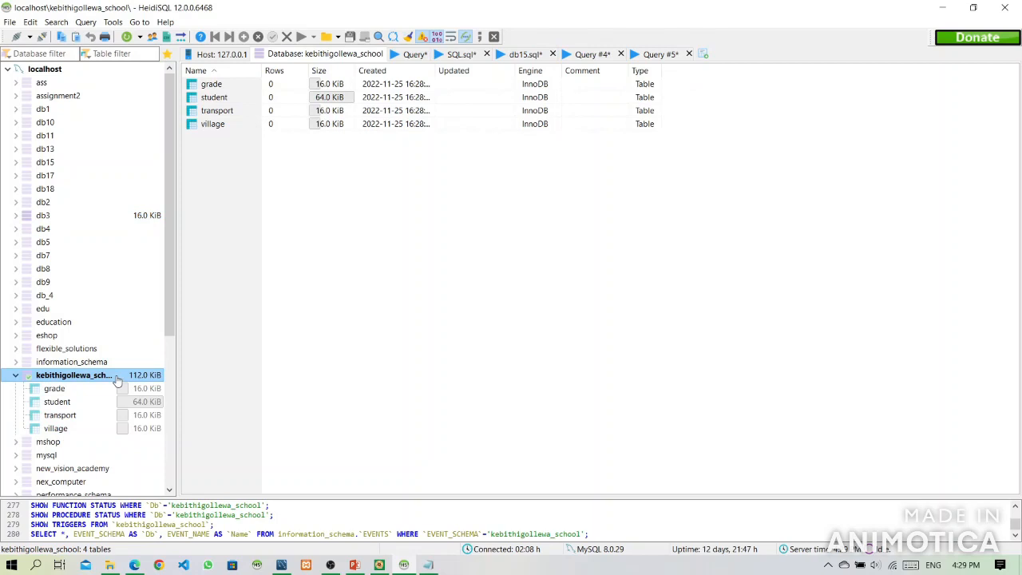
pyautogui.click(69, 391)
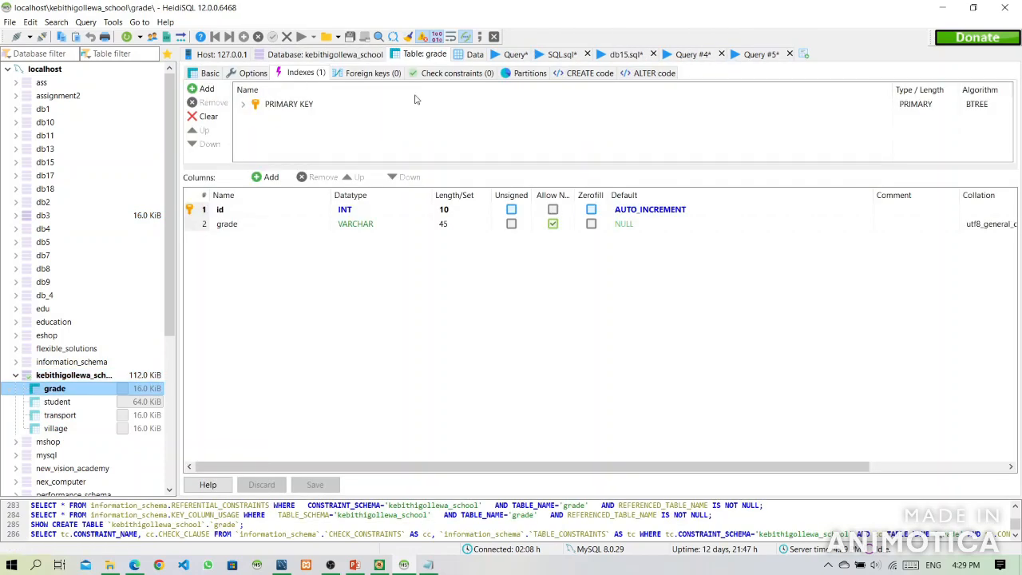
pyautogui.click(474, 55)
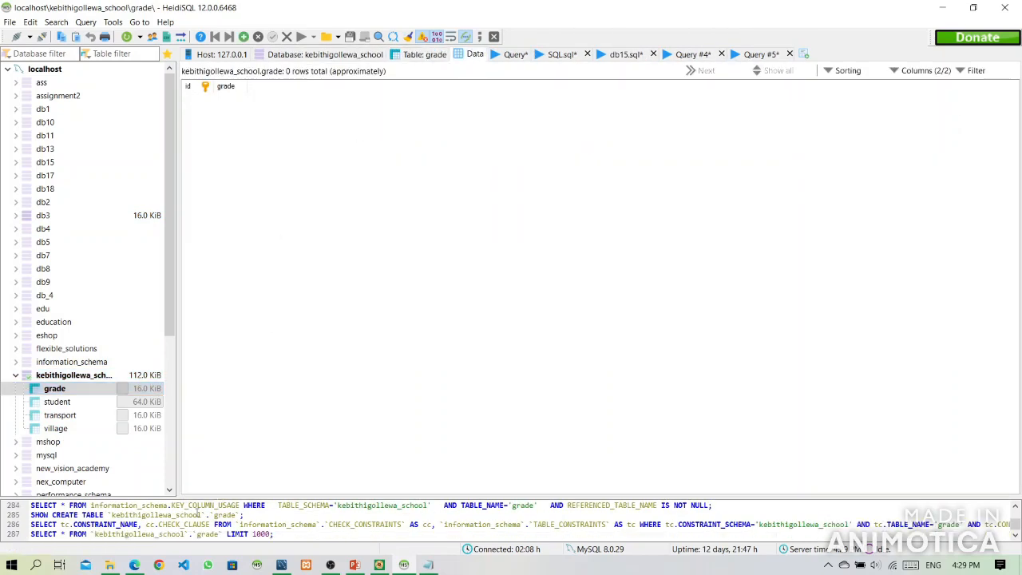
# Step: Check the Grade, Village and transport tables on the question sheet, then return to the grade data
pyautogui.click(134, 564)
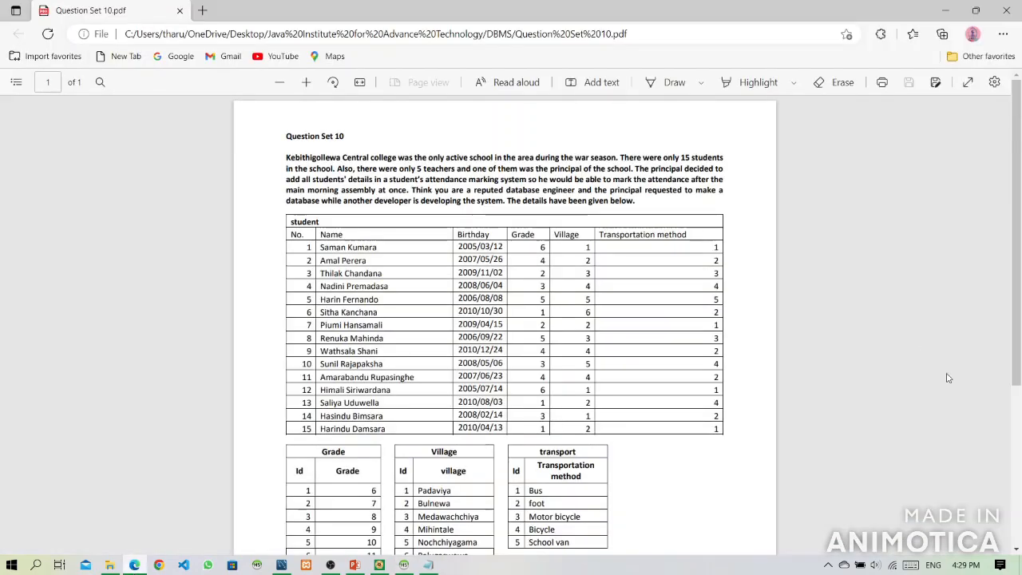
pyautogui.click(1014, 550)
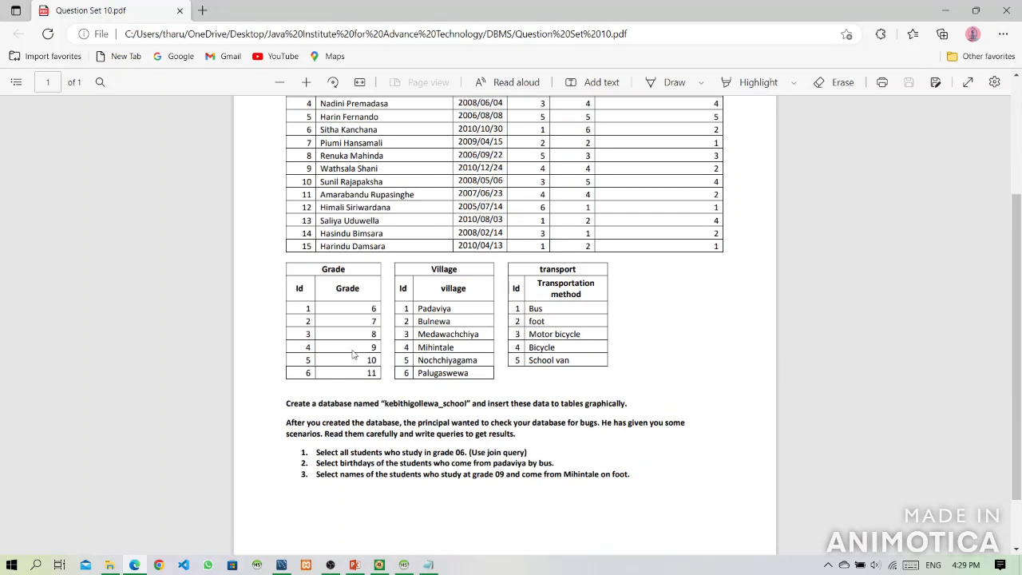
pyautogui.click(404, 564)
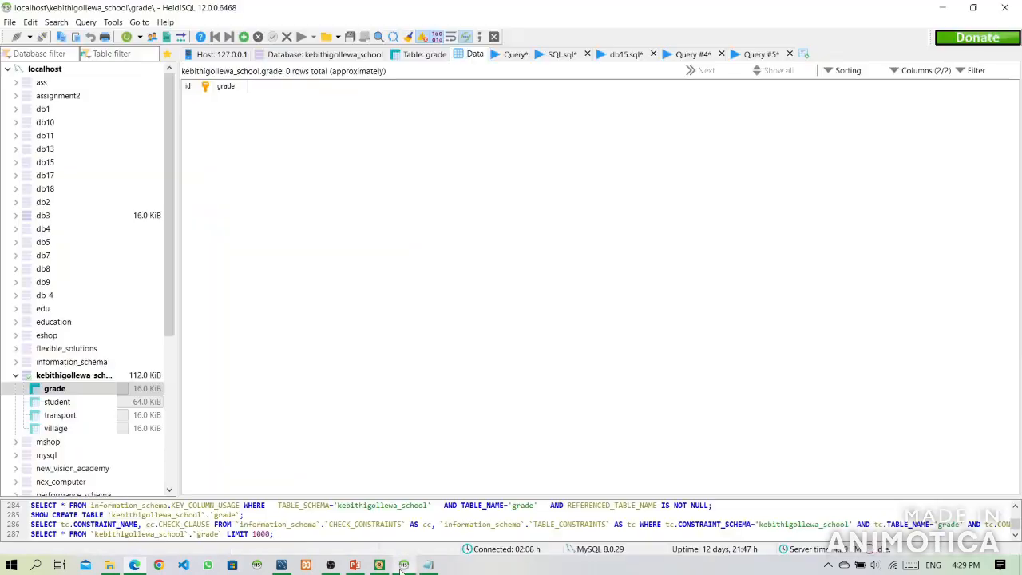
# Step: Add grade rows 6, 7 and 8 to the grade table
pyautogui.click(243, 37)
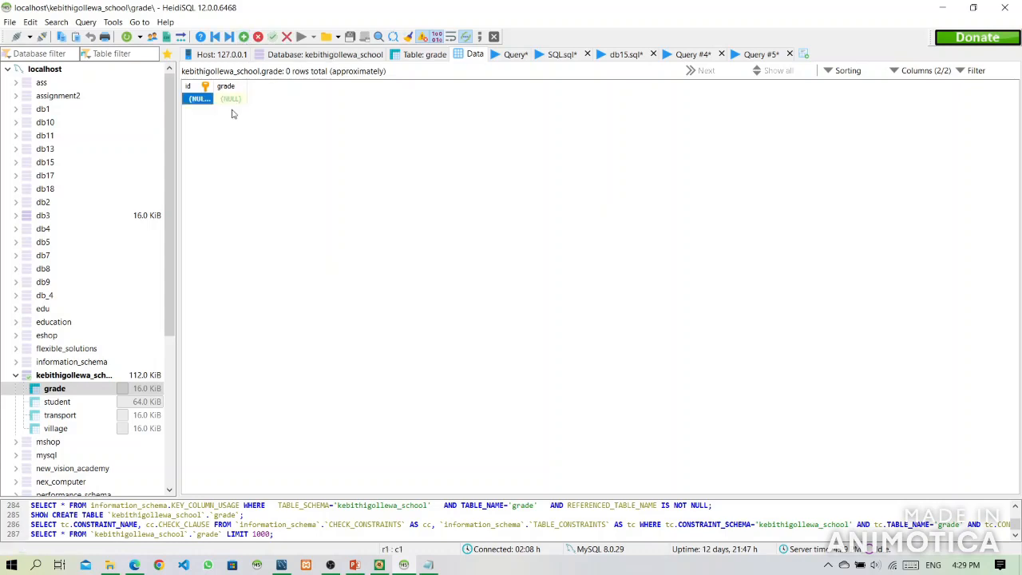
pyautogui.click(232, 98)
pyautogui.click(232, 98)
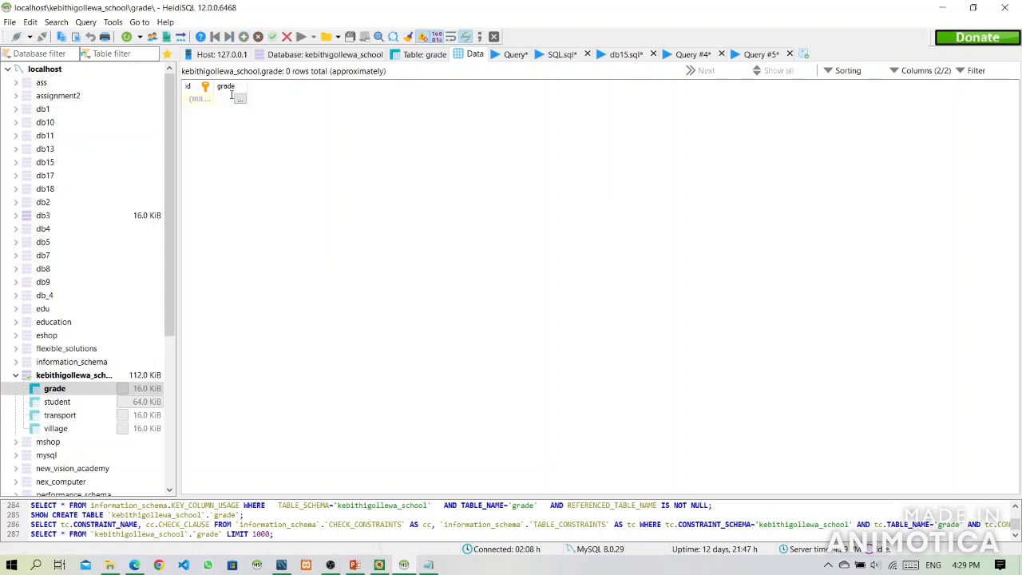
pyautogui.write('6')
pyautogui.click(260, 164)
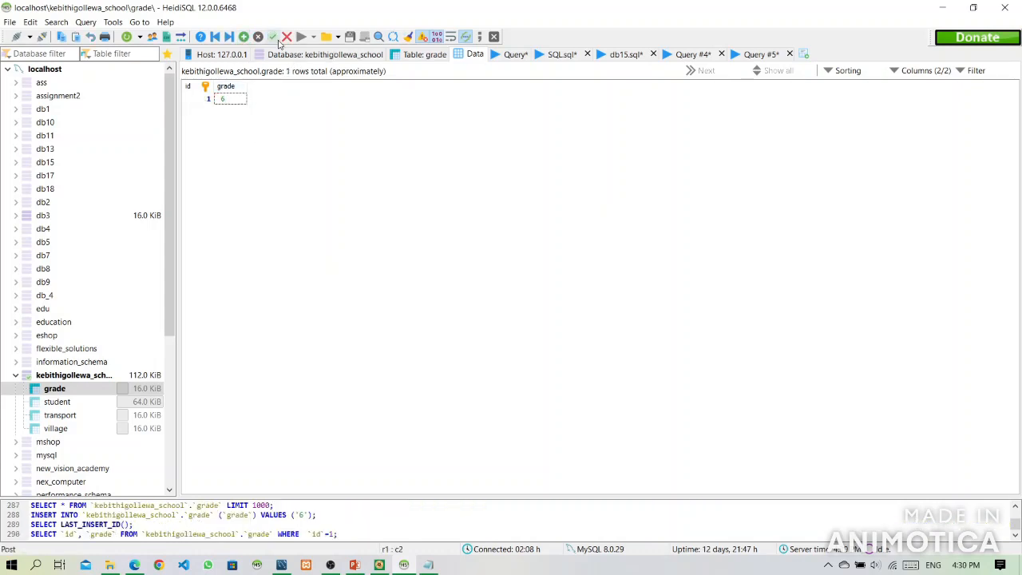
pyautogui.click(244, 37)
pyautogui.click(225, 109)
pyautogui.write('7')
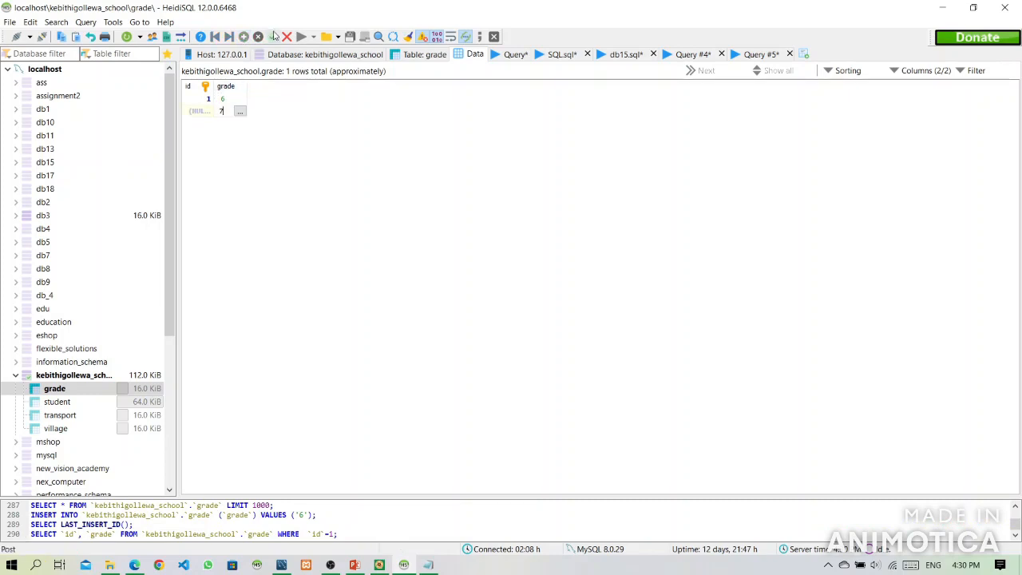
pyautogui.click(280, 155)
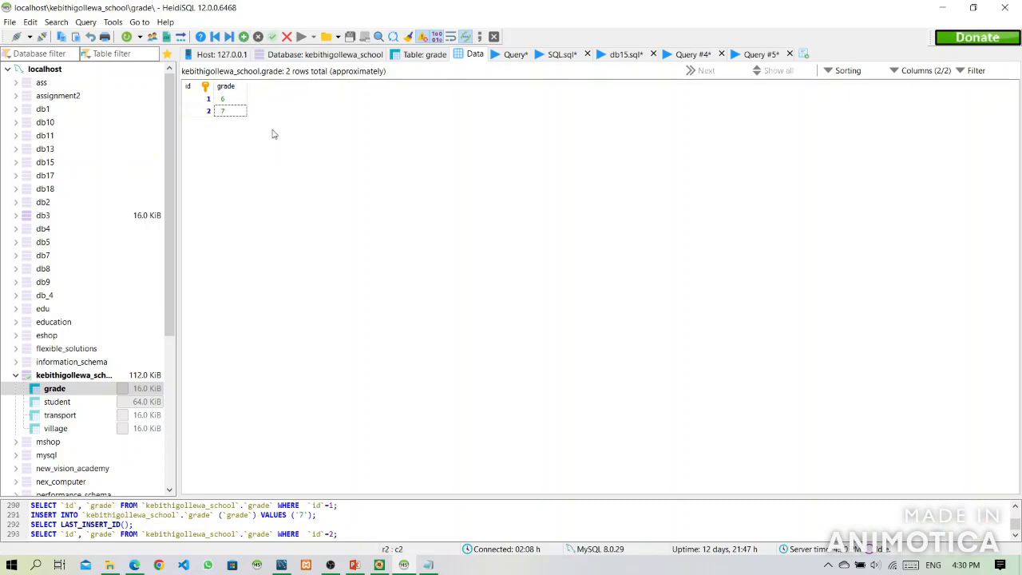
pyautogui.click(244, 37)
pyautogui.click(231, 123)
pyautogui.write('8')
pyautogui.click(260, 174)
# Step: Add grade rows 9, 10 and 11, then compare against the question sheet
pyautogui.click(243, 36)
pyautogui.click(224, 135)
pyautogui.write('9')
pyautogui.click(259, 190)
pyautogui.click(243, 38)
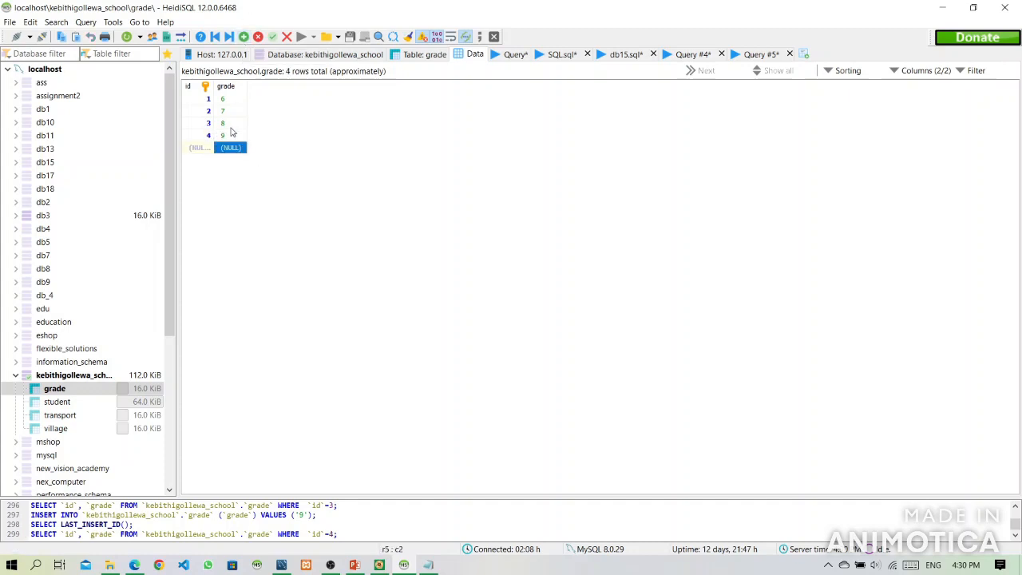
pyautogui.click(229, 149)
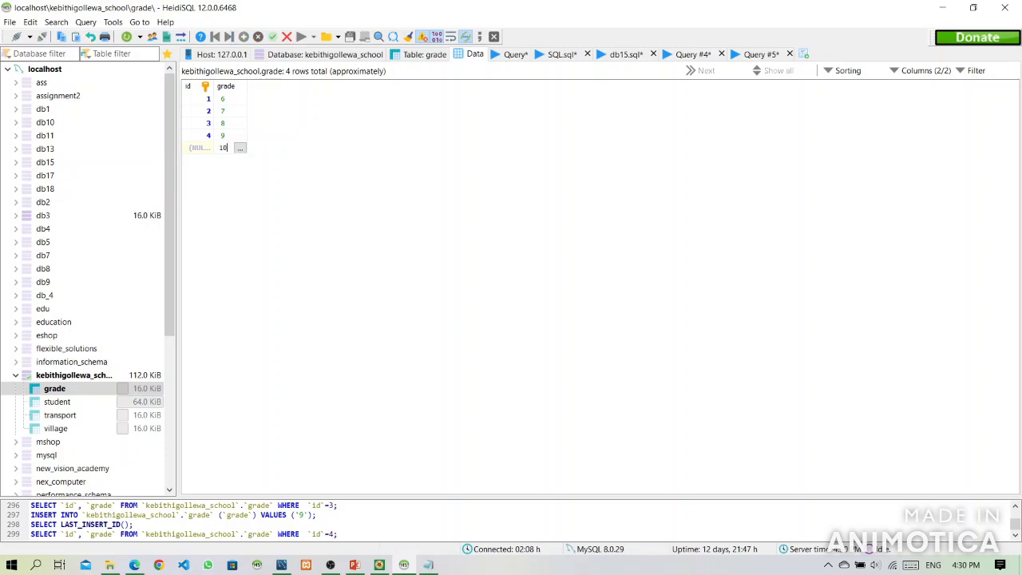
pyautogui.press('Return')
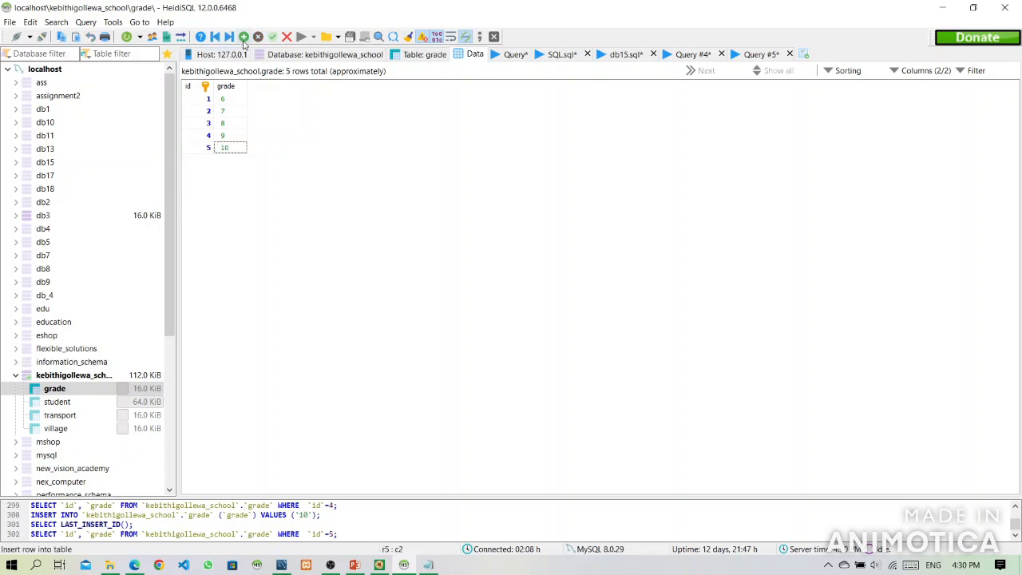
pyautogui.click(244, 38)
pyautogui.click(229, 161)
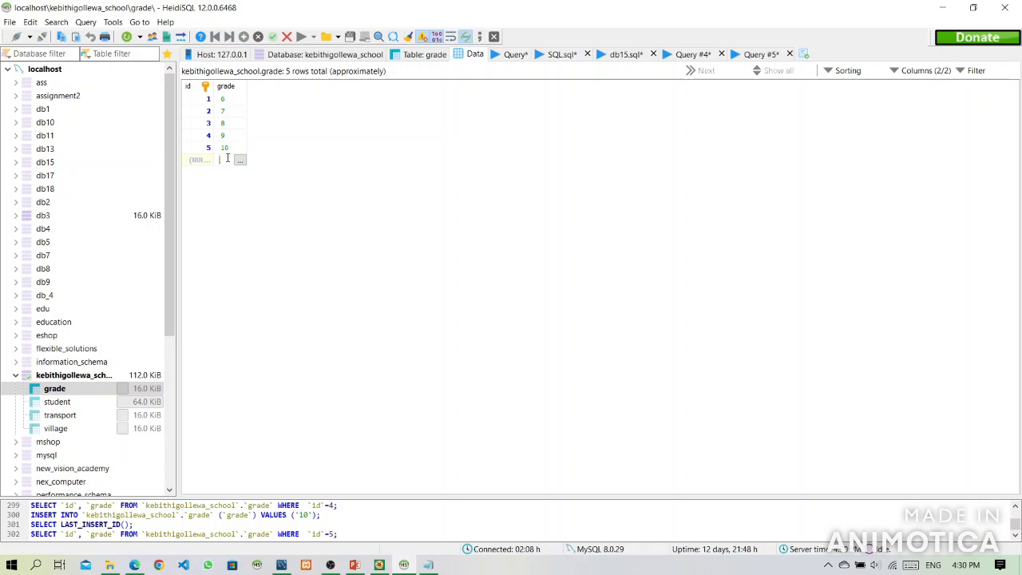
pyautogui.write('11')
pyautogui.press('Return')
pyautogui.click(134, 565)
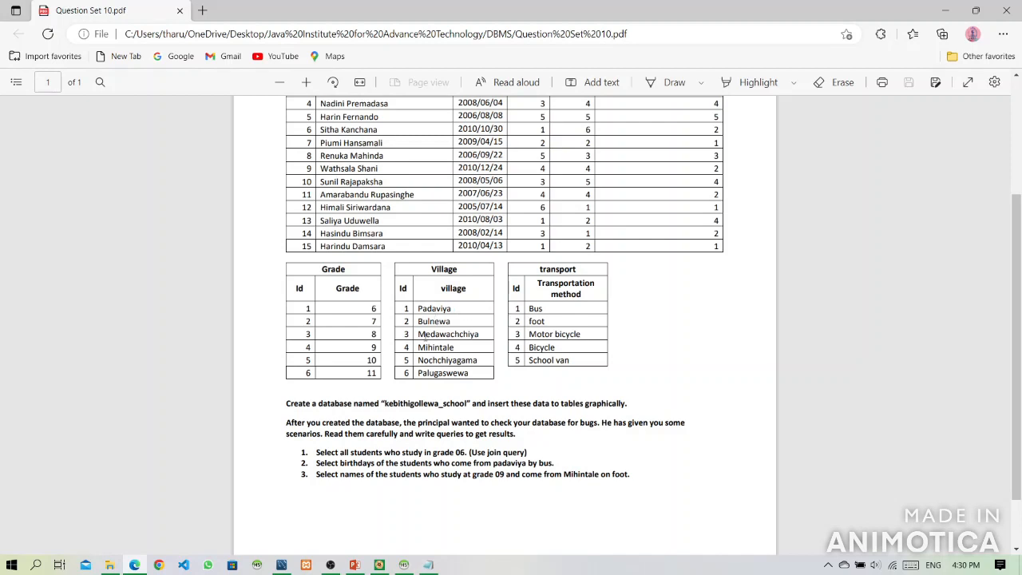
pyautogui.click(404, 565)
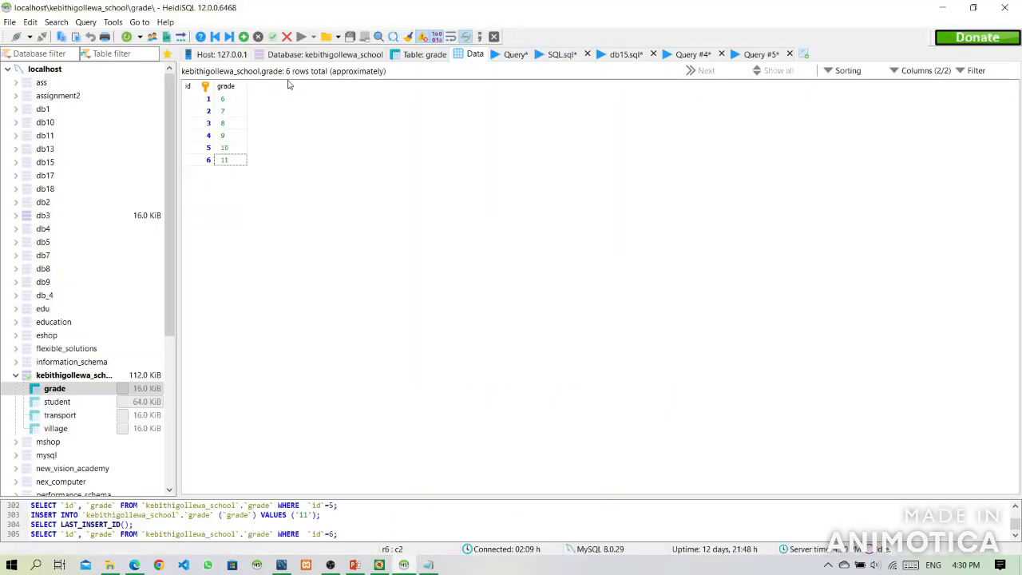
# Step: Add Padaviya and Bulnewa as village rows 1 and 2, widening the village column
pyautogui.click(52, 430)
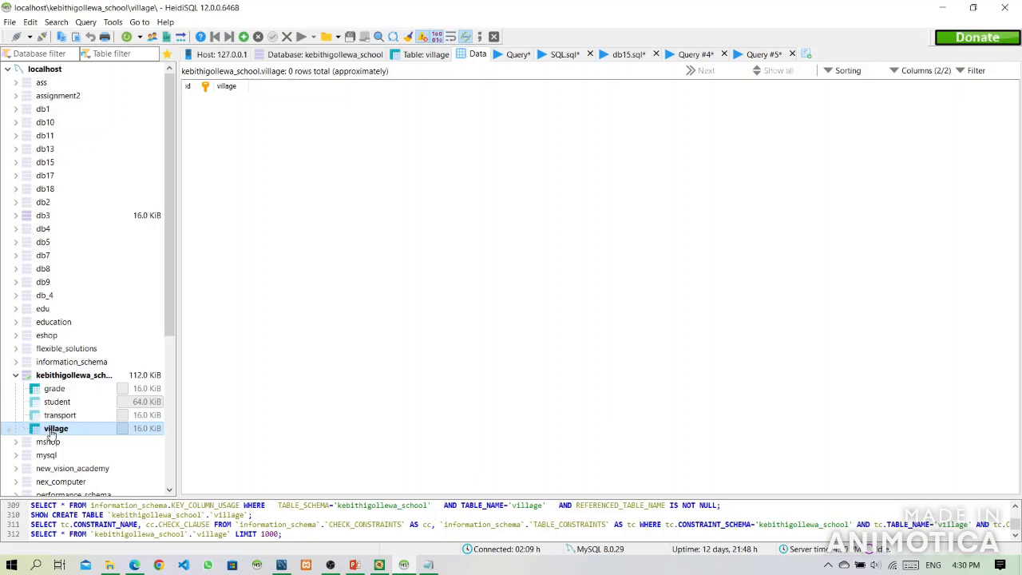
pyautogui.click(244, 37)
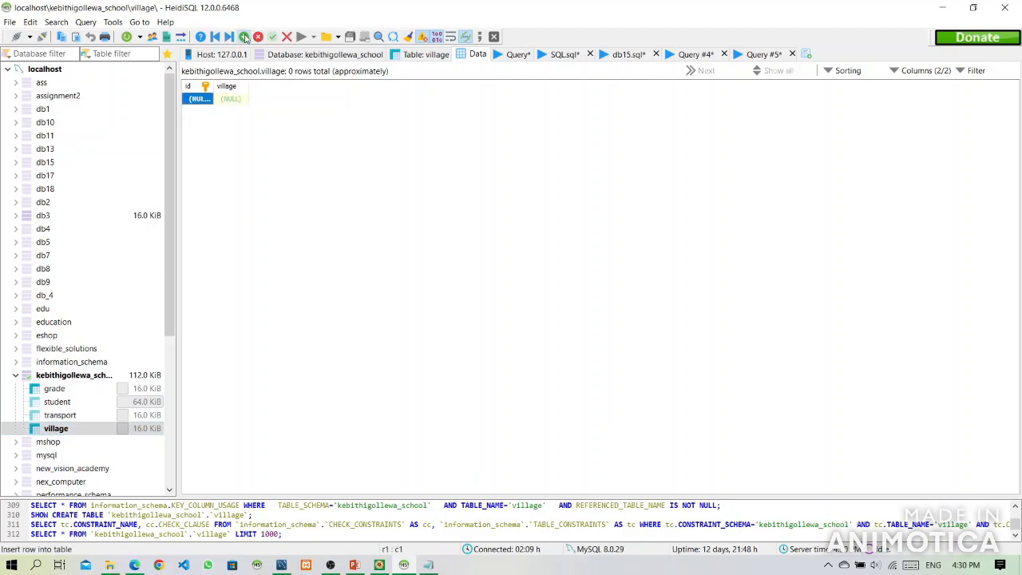
pyautogui.doubleClick(222, 99)
pyautogui.write('Padaviya')
pyautogui.press('Return')
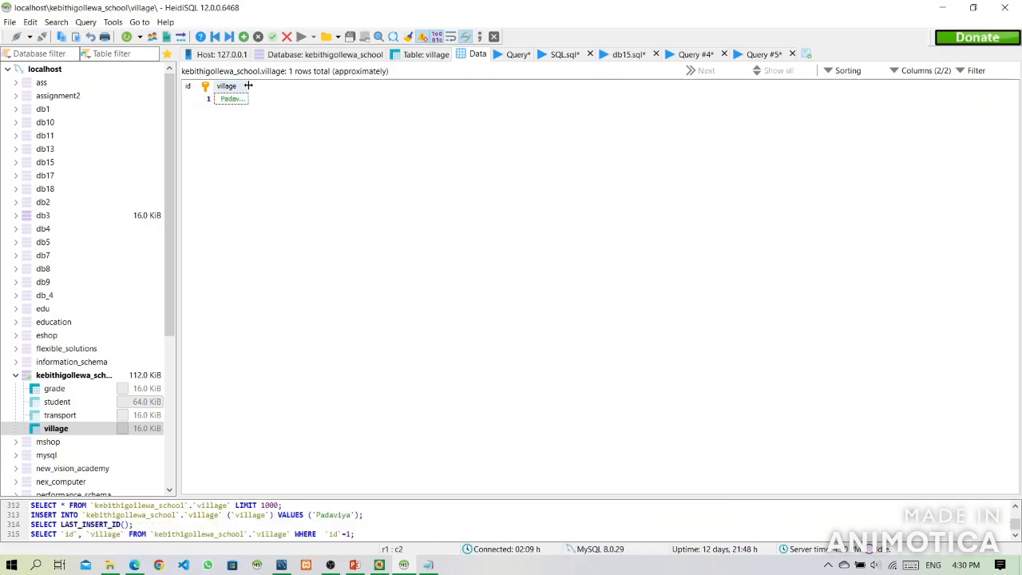
pyautogui.moveTo(249, 85); pyautogui.dragTo(280, 86)
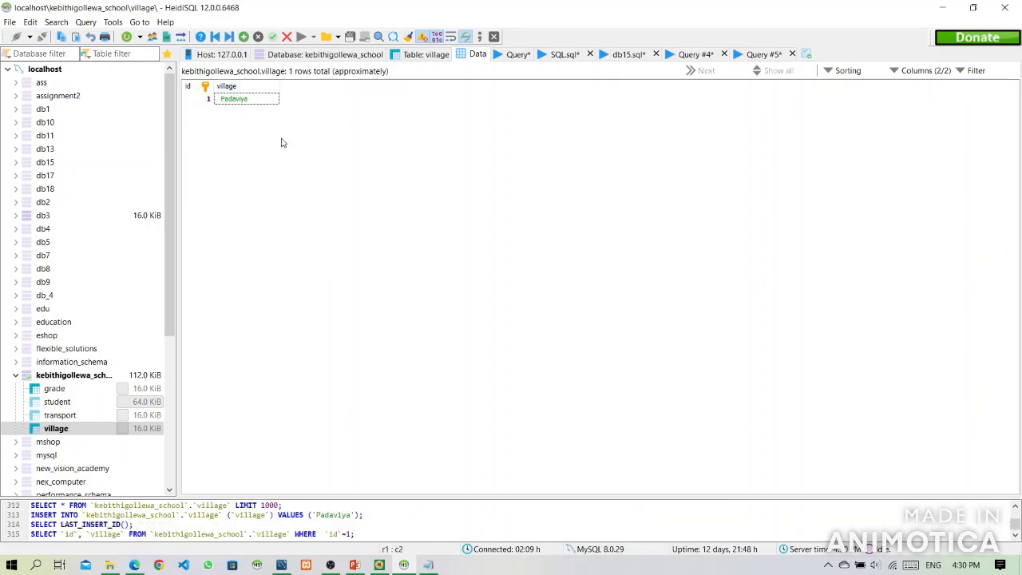
pyautogui.click(243, 37)
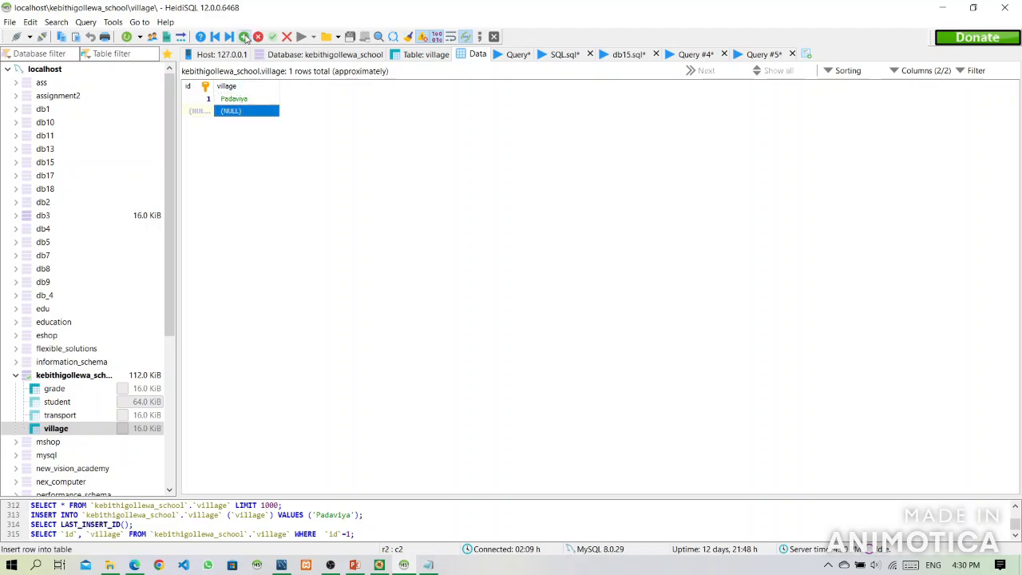
pyautogui.click(136, 564)
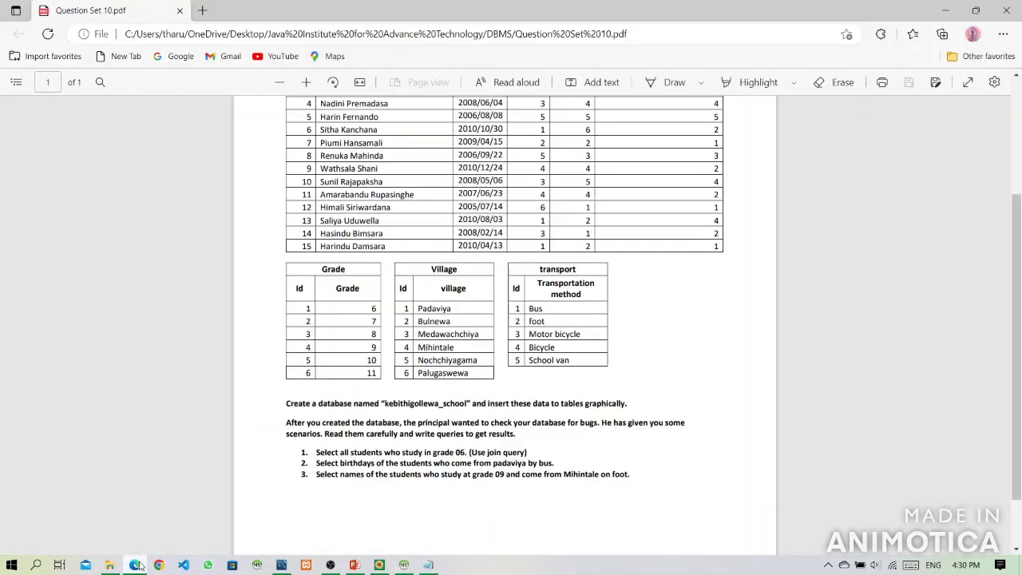
pyautogui.click(136, 564)
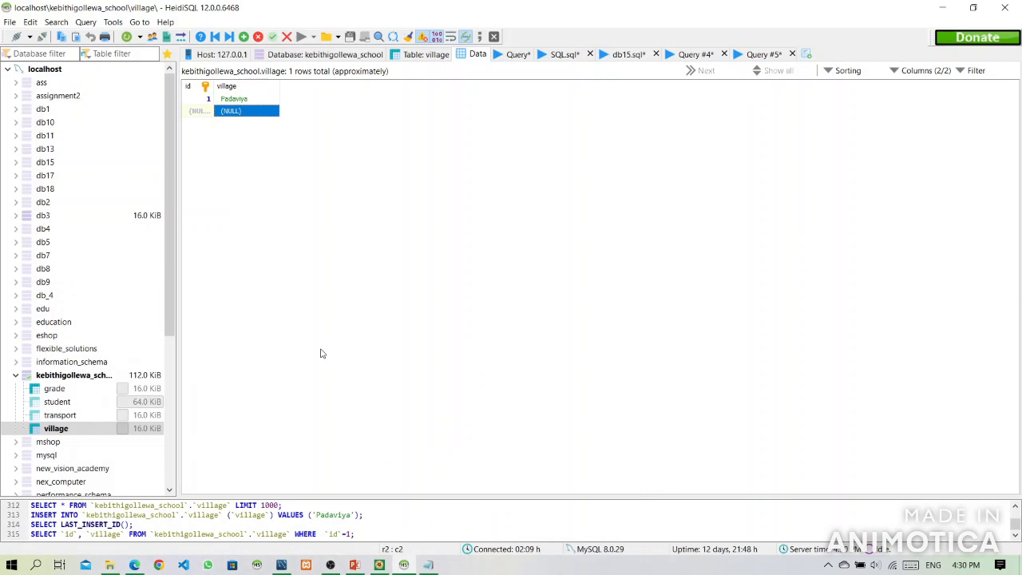
pyautogui.doubleClick(247, 111)
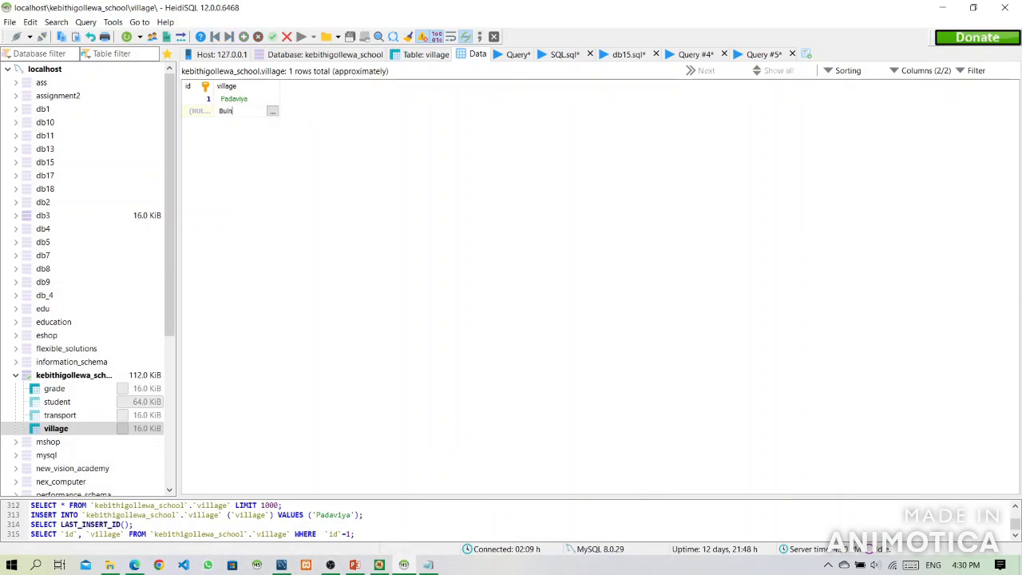
pyautogui.press('Return')
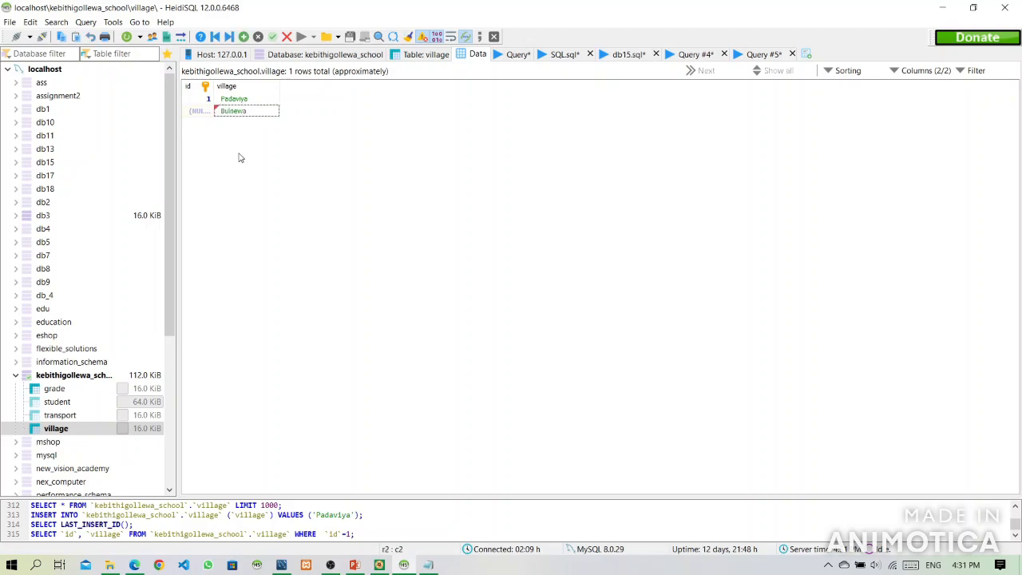
# Step: Add Medawachchiya and Nochchiyagama as village rows 3 and 4, checking names on the question sheet
pyautogui.click(250, 36)
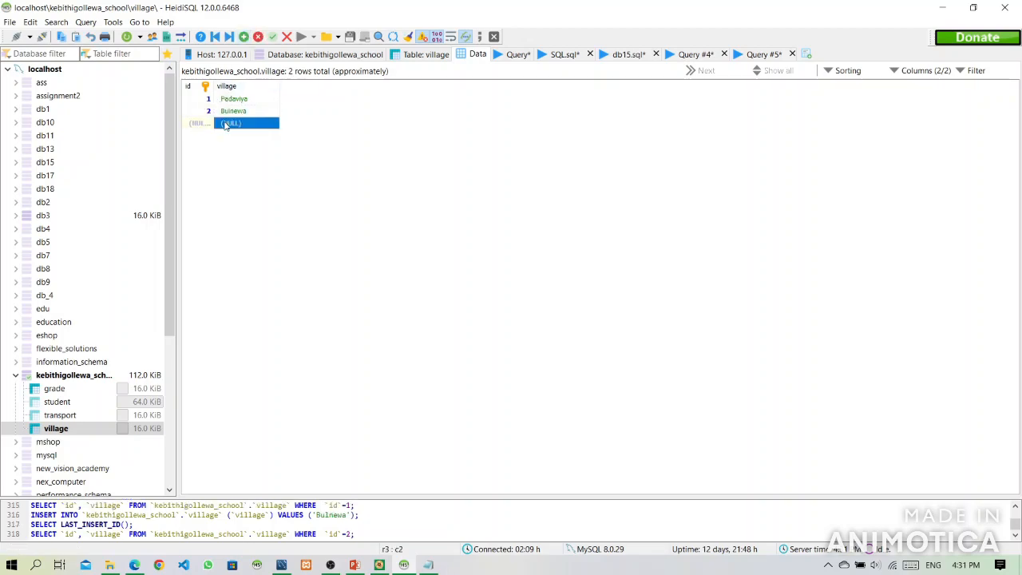
pyautogui.click(134, 565)
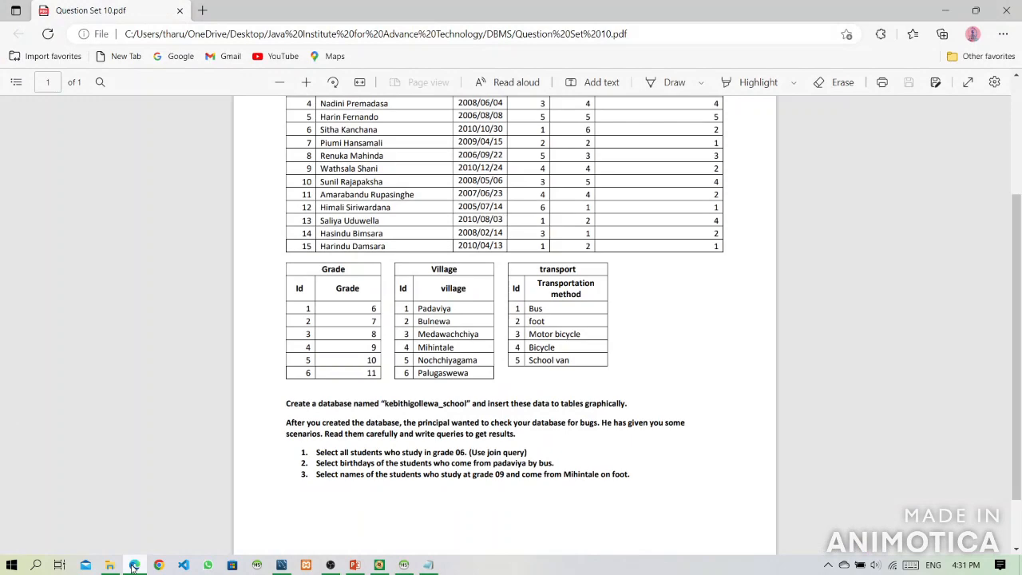
pyautogui.click(134, 564)
pyautogui.write('Medawachchiya')
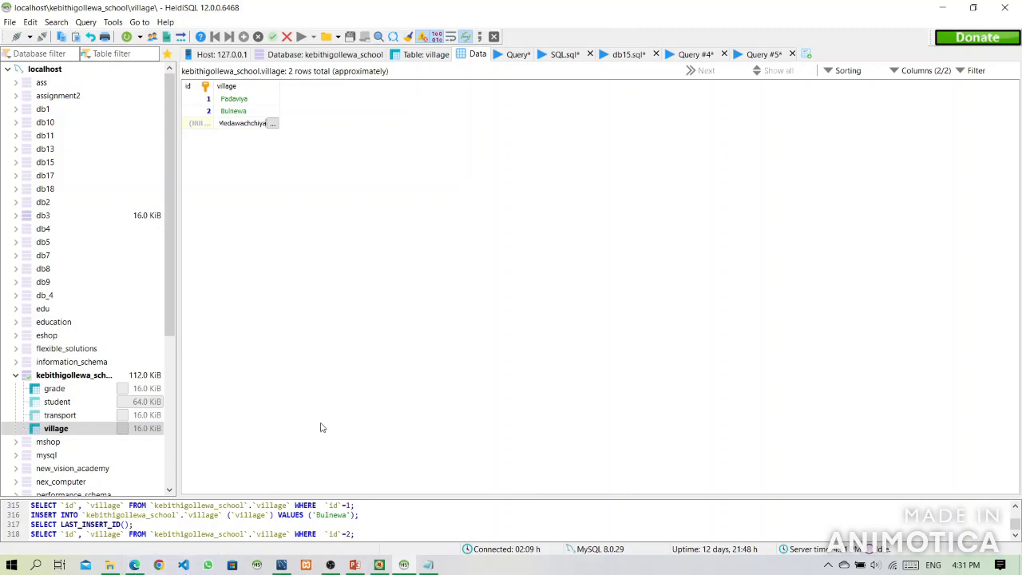
pyautogui.press('Return')
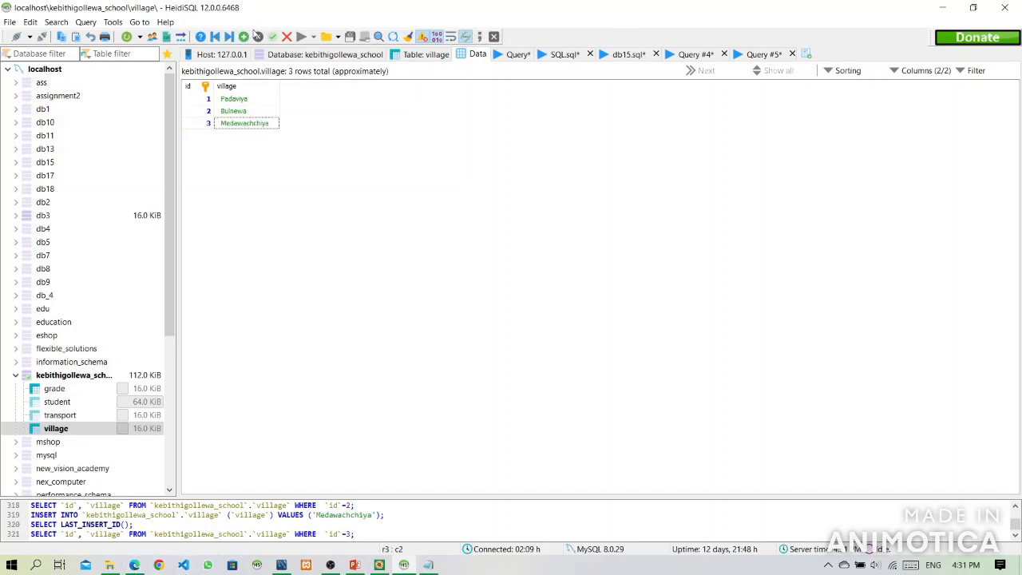
pyautogui.click(245, 37)
pyautogui.click(135, 564)
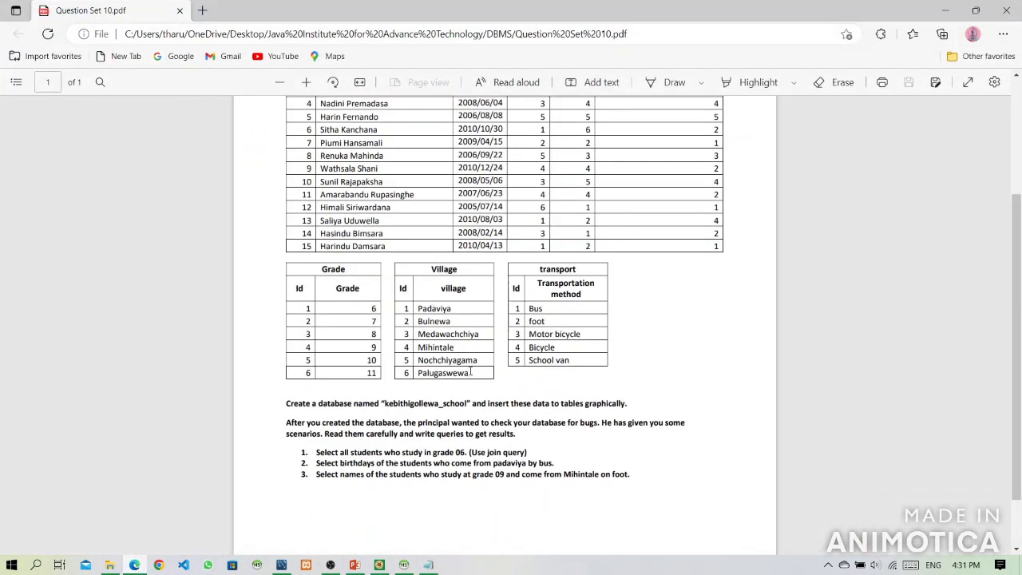
pyautogui.click(409, 567)
pyautogui.click(406, 569)
pyautogui.click(407, 567)
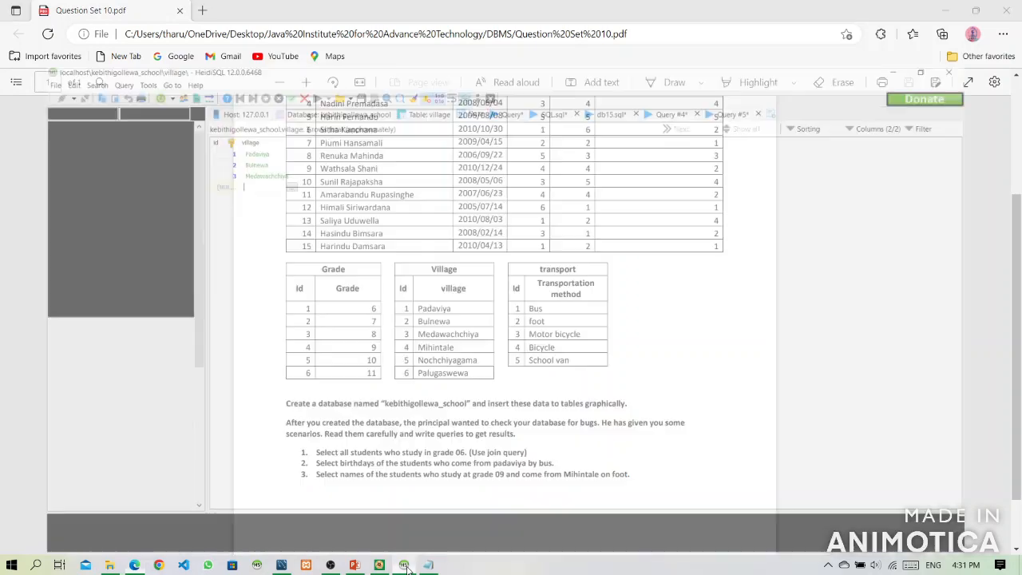
pyautogui.write('Nochch')
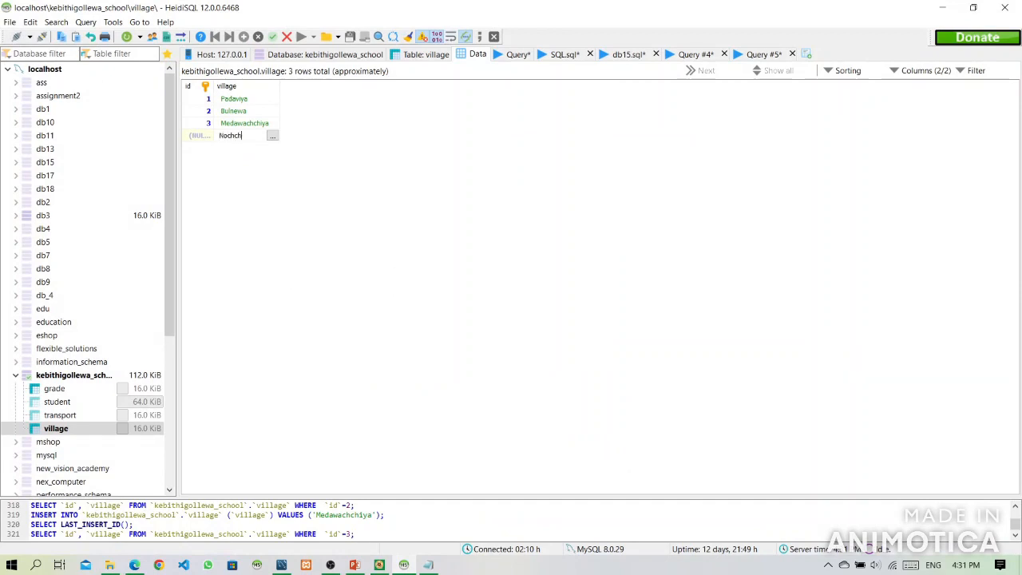
pyautogui.write('iyagama')
pyautogui.press('Return')
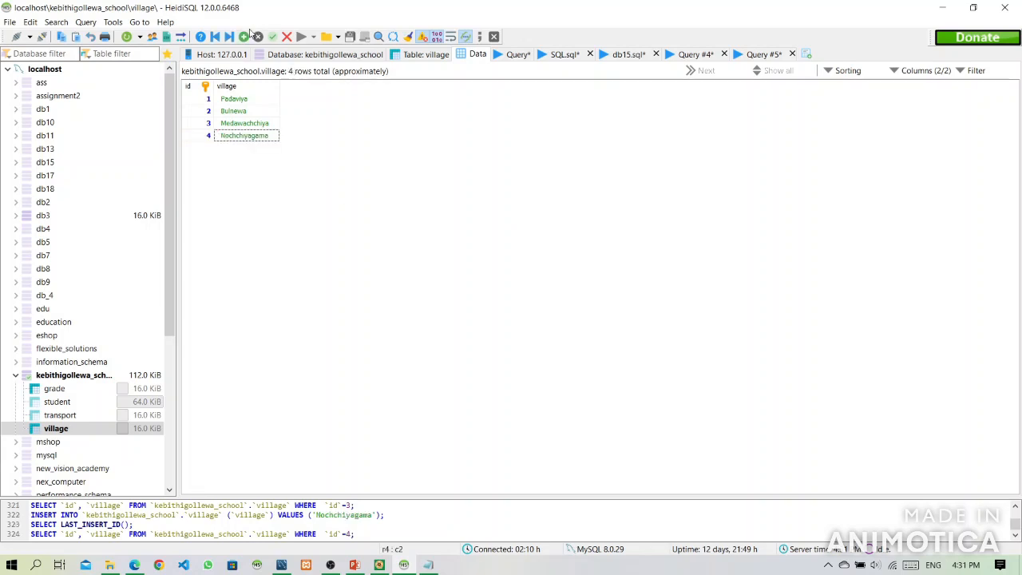
# Step: Add Palugaswewa as village row 5
pyautogui.click(244, 37)
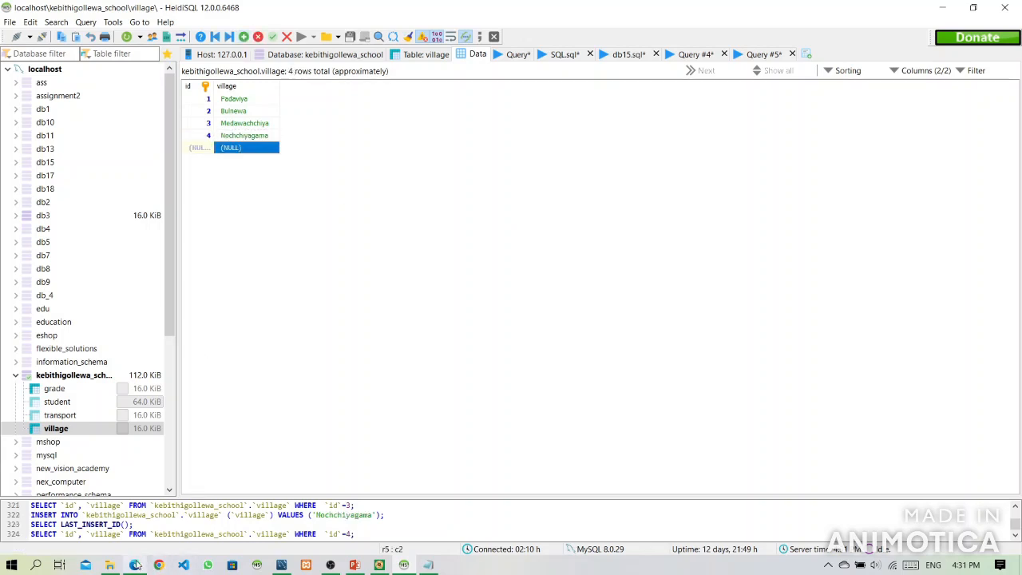
pyautogui.click(136, 564)
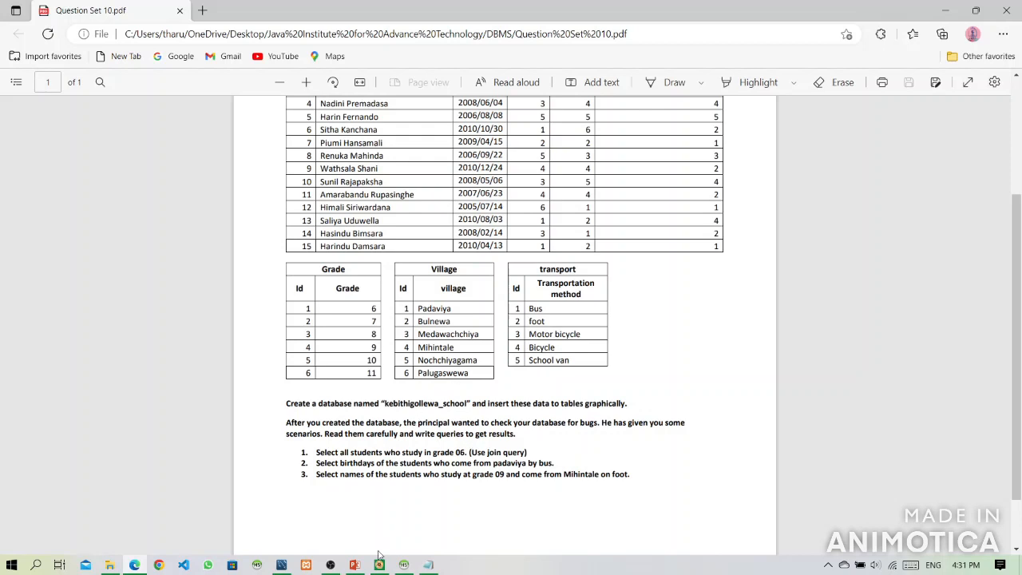
pyautogui.click(428, 565)
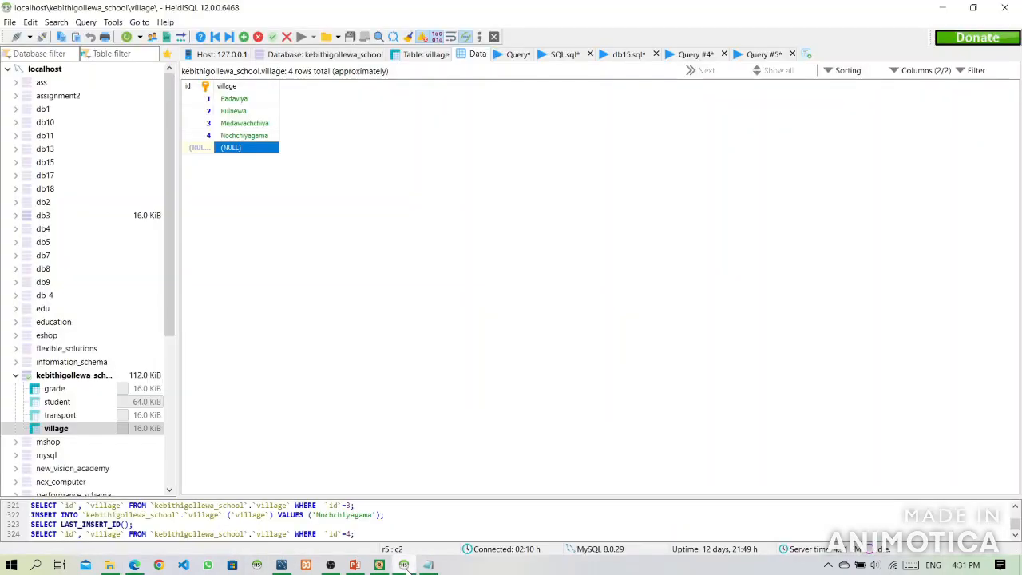
pyautogui.click(260, 147)
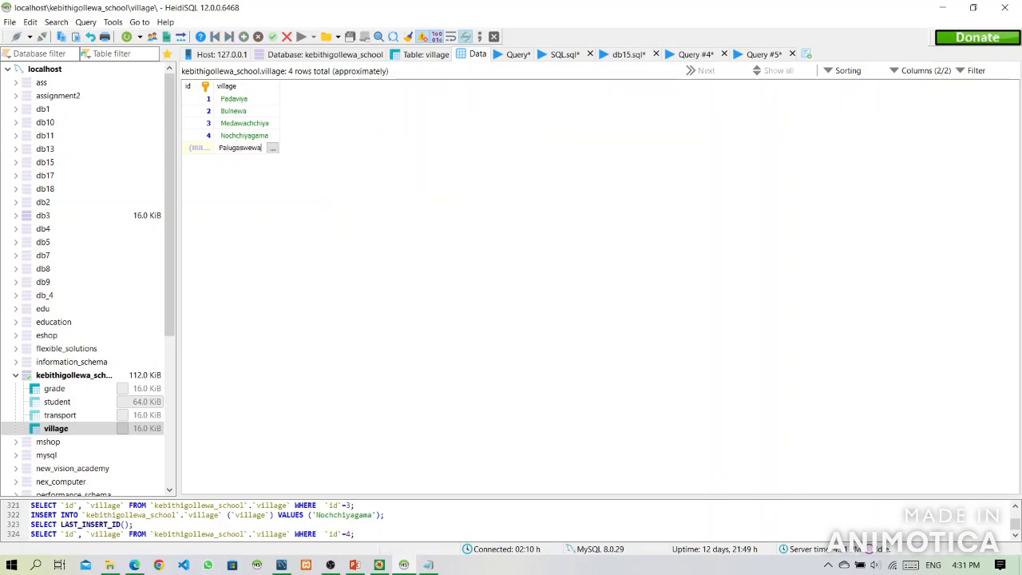
pyautogui.write('Palugaswewa')
pyautogui.press('Return')
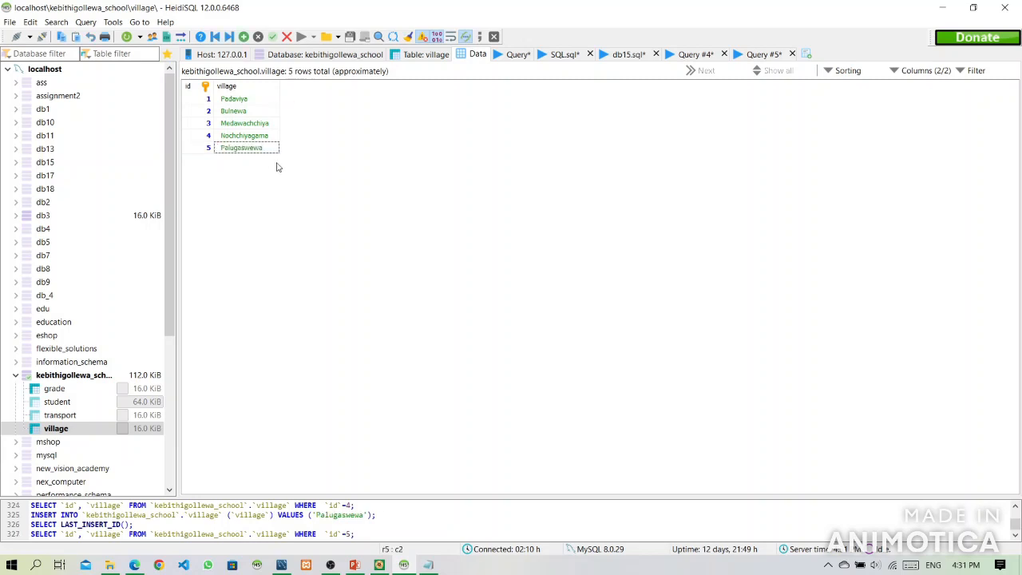
# Step: Add Bus and Foot as transport rows 1 and 2, after checking the question sheet's list
pyautogui.click(70, 415)
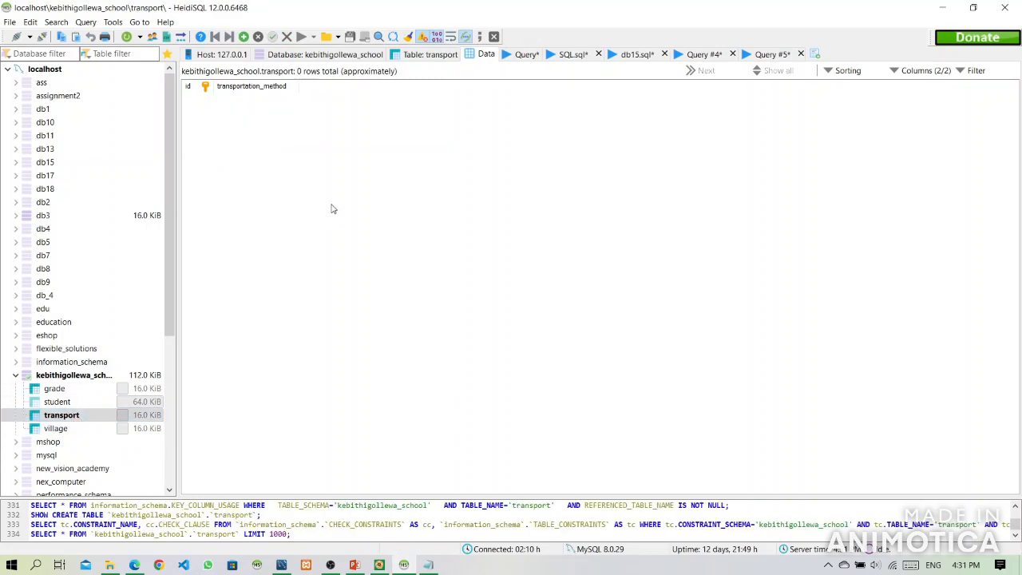
pyautogui.click(134, 564)
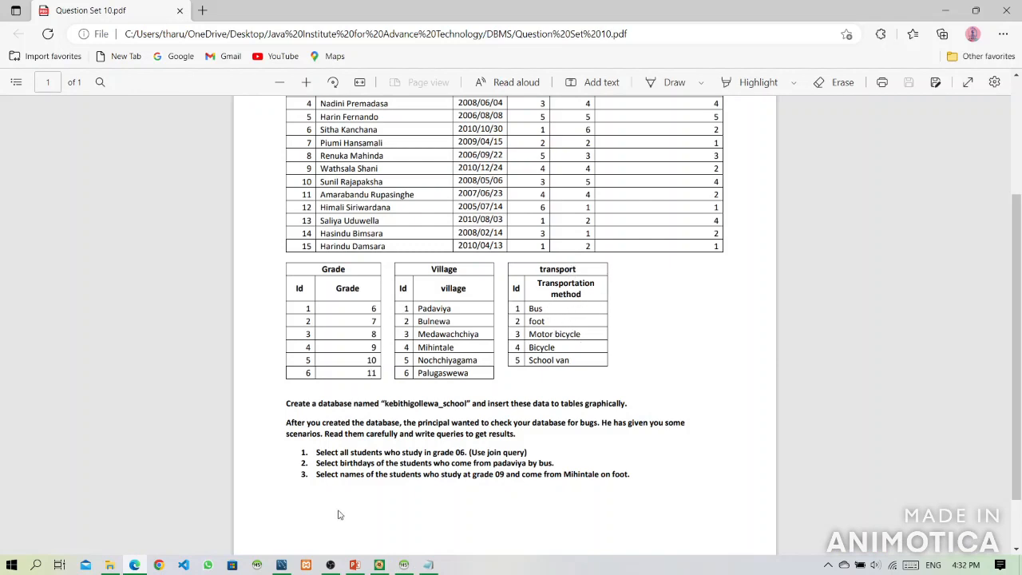
pyautogui.click(404, 565)
pyautogui.click(244, 37)
pyautogui.doubleClick(234, 98)
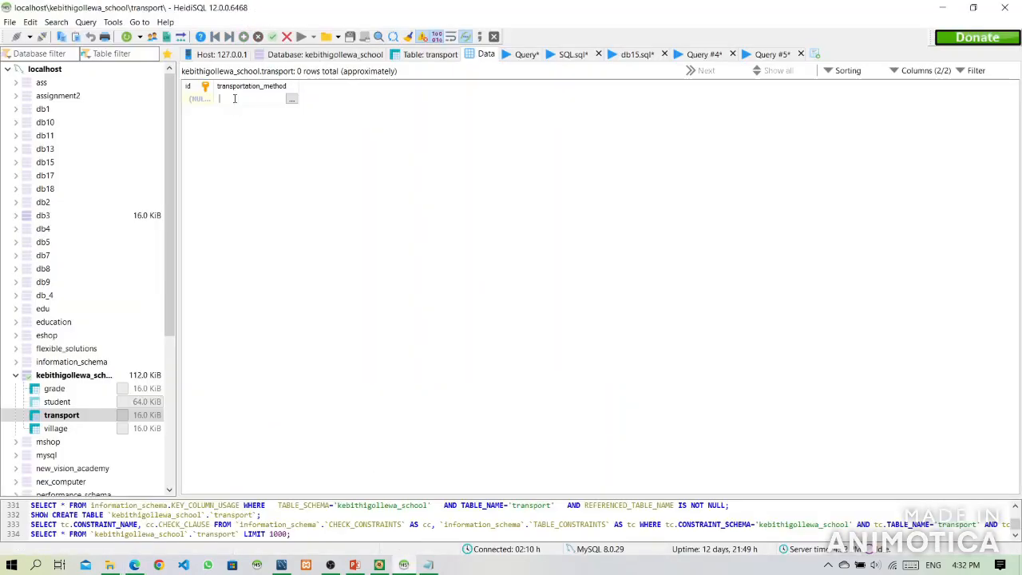
pyautogui.write('Bus')
pyautogui.press('Return')
pyautogui.click(243, 37)
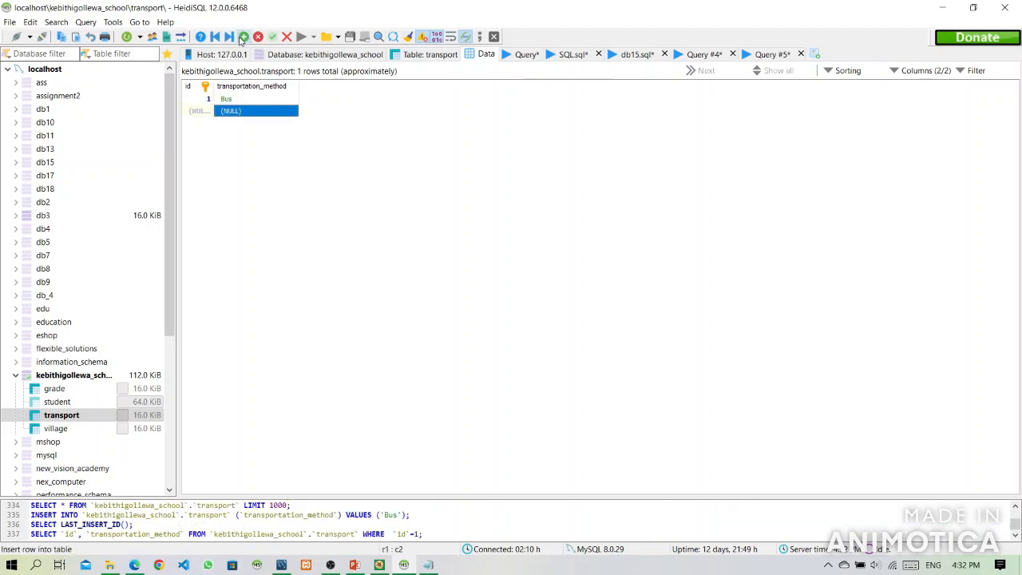
pyautogui.click(229, 110)
pyautogui.write('G')
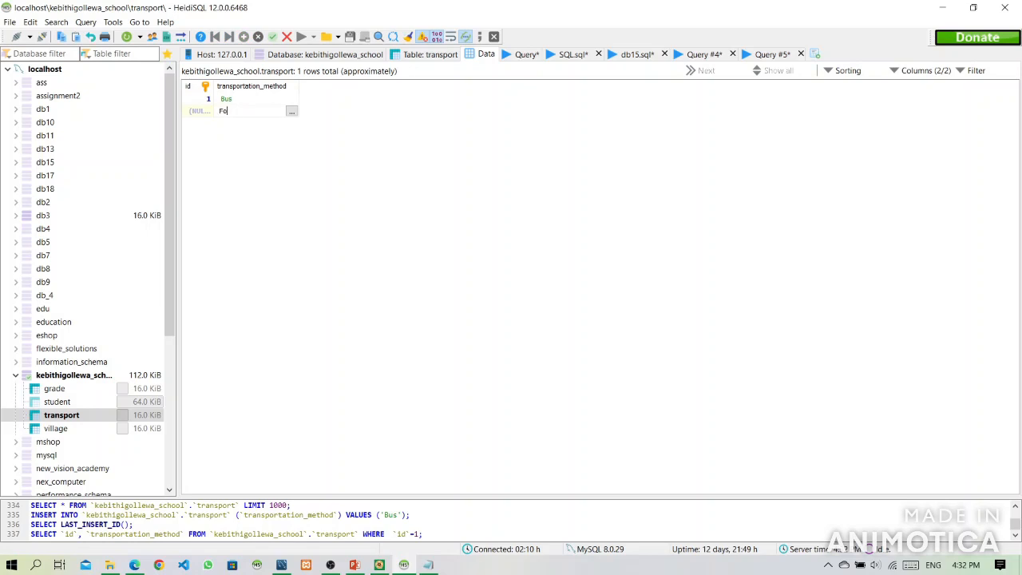
pyautogui.press('Return')
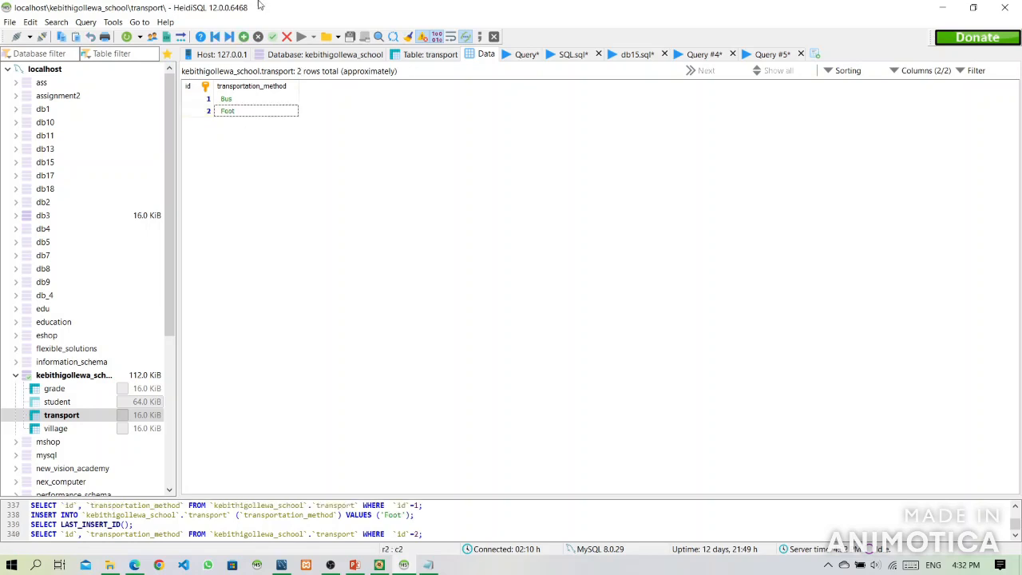
# Step: Add Motor bicycle and Bicycle as transport rows 3 and 4
pyautogui.click(243, 37)
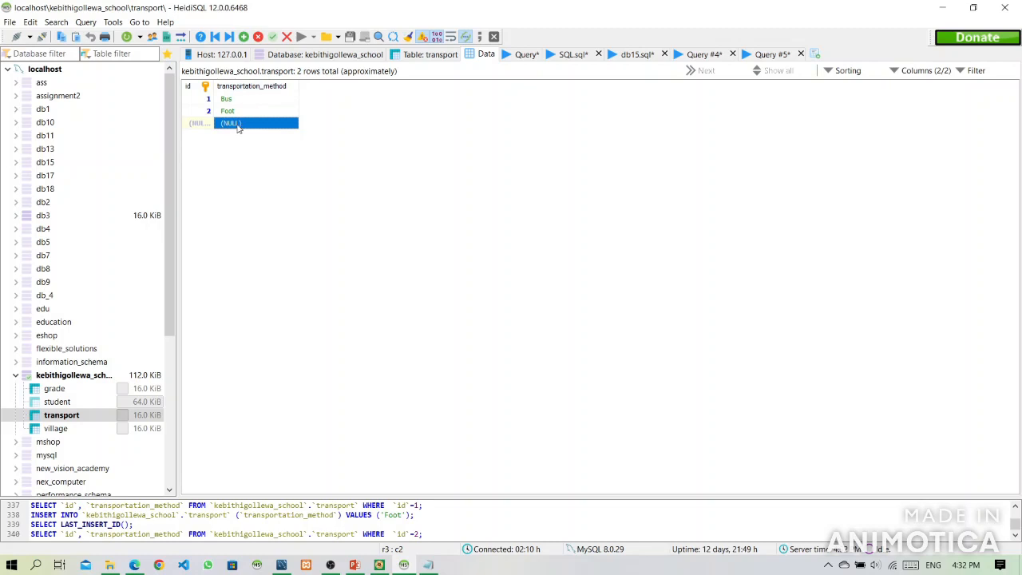
pyautogui.click(237, 125)
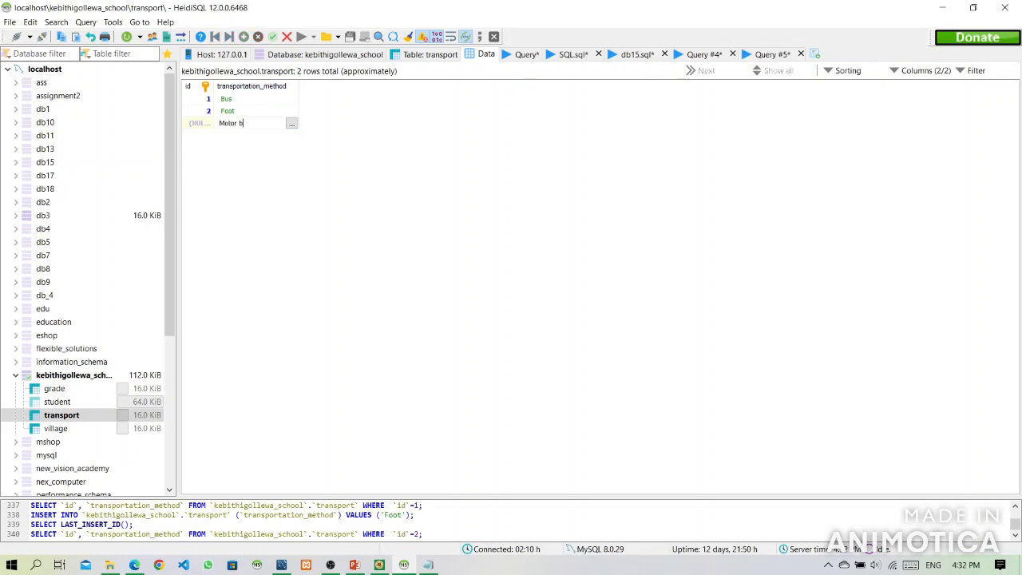
pyautogui.write('Motor bicycle')
pyautogui.press('Return')
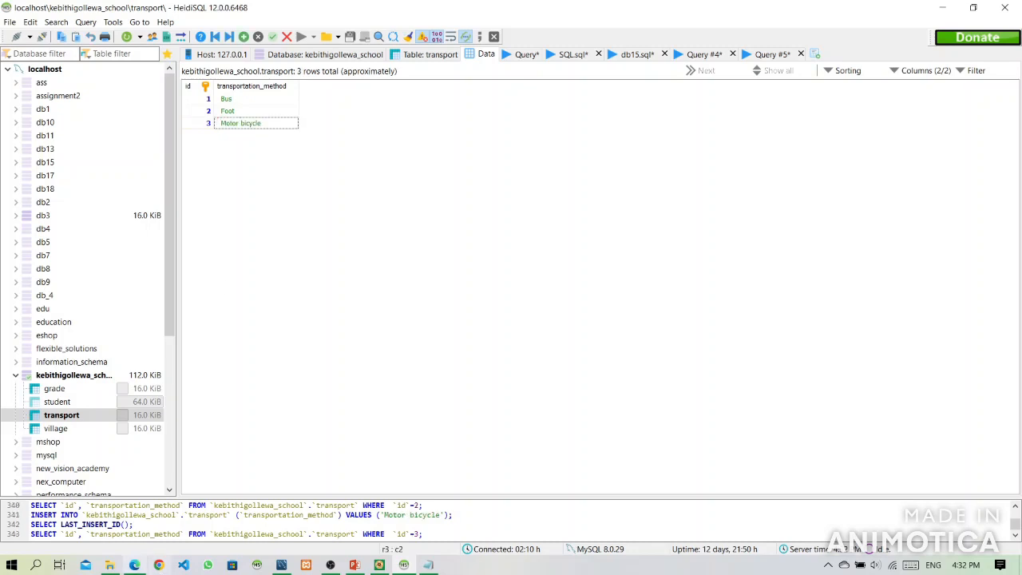
pyautogui.click(136, 566)
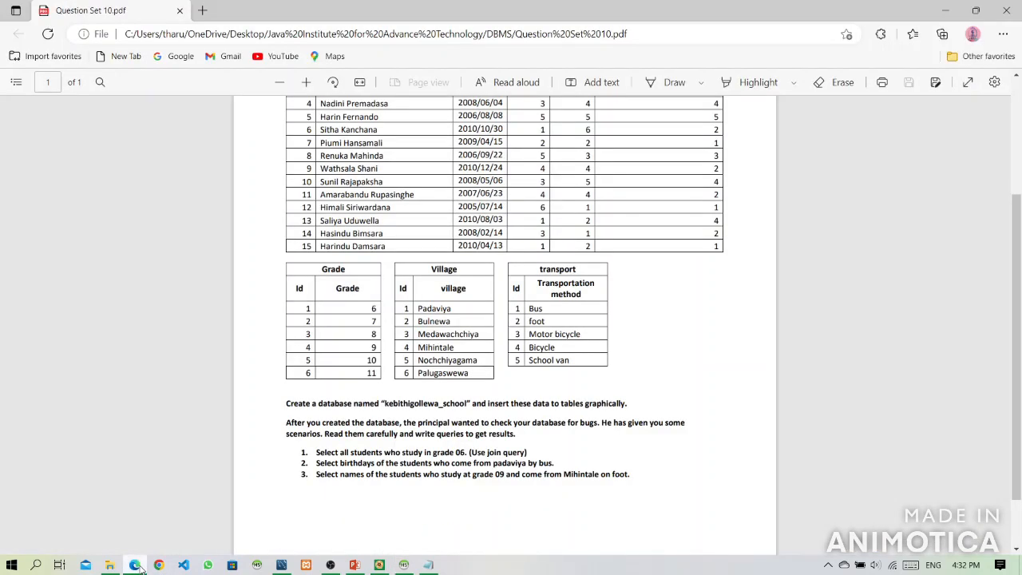
pyautogui.click(140, 568)
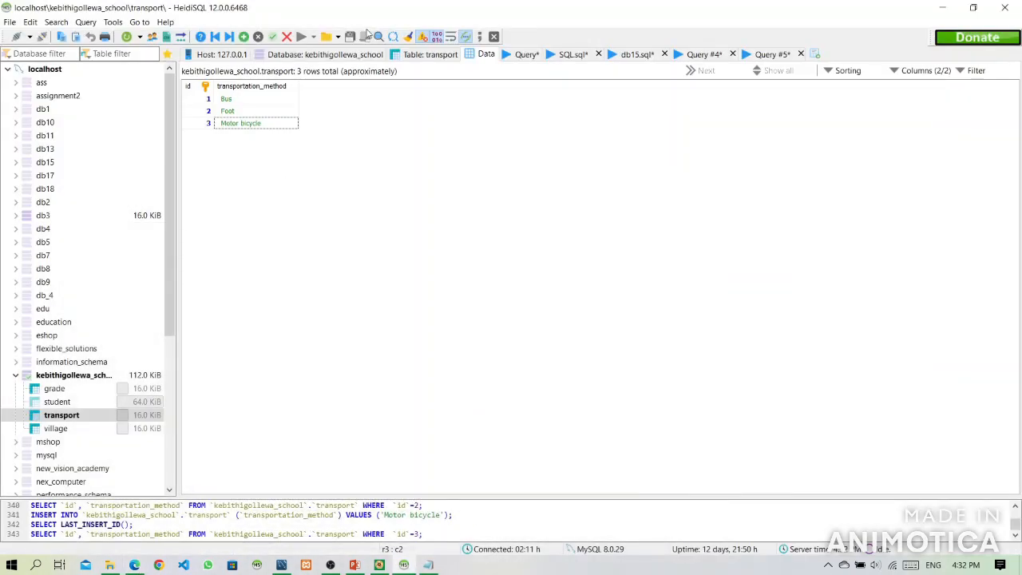
pyautogui.click(243, 36)
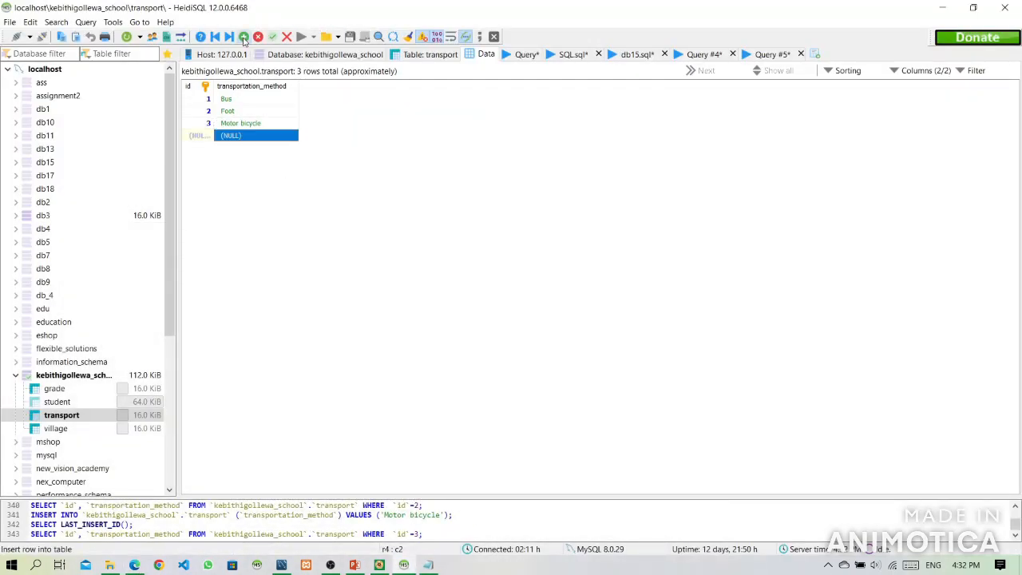
pyautogui.click(237, 135)
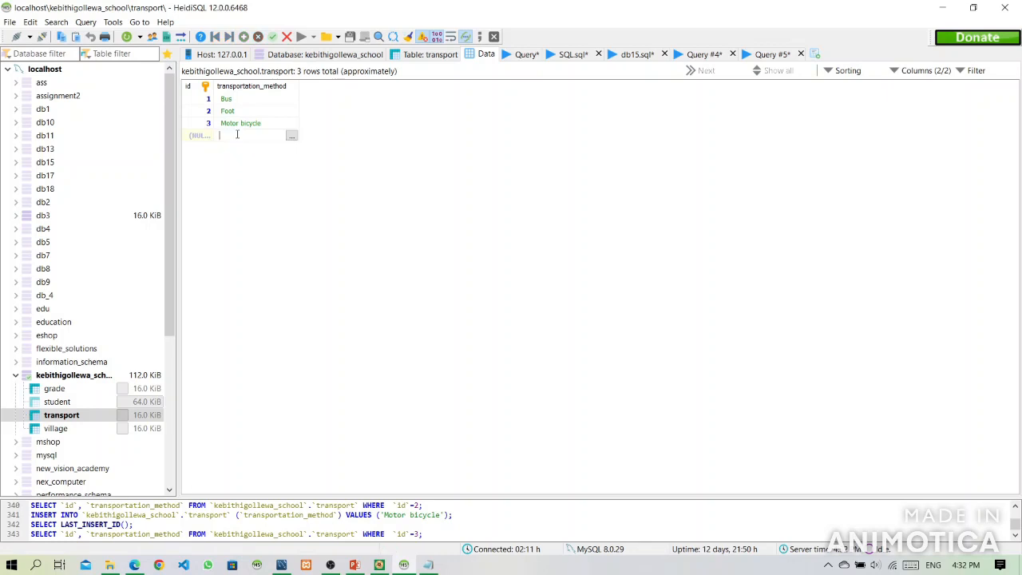
pyautogui.write('u')
pyautogui.write('cle')
pyautogui.press('Return')
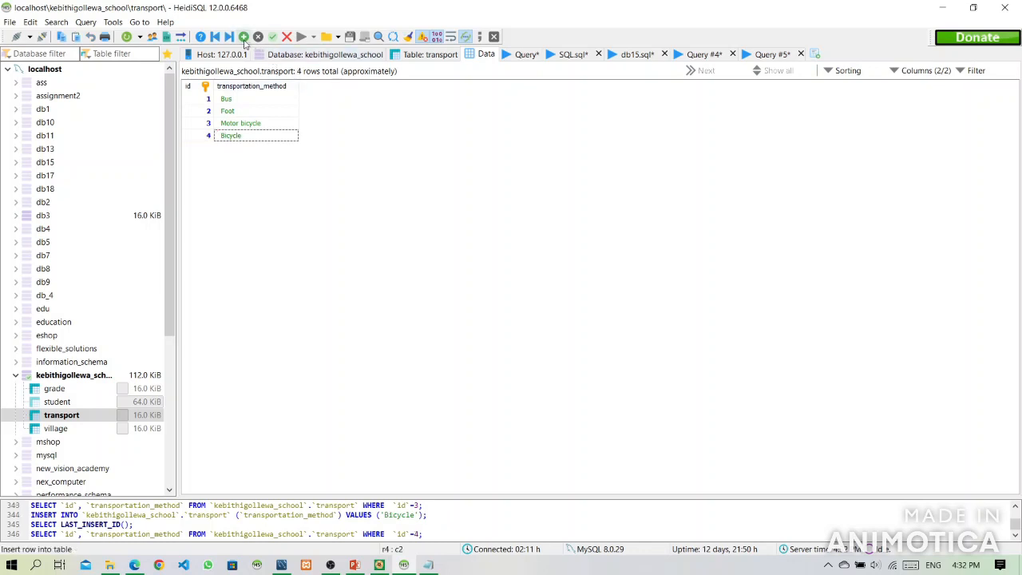
# Step: Add School van as transport row 5, then show the empty student table
pyautogui.click(243, 37)
pyautogui.click(235, 148)
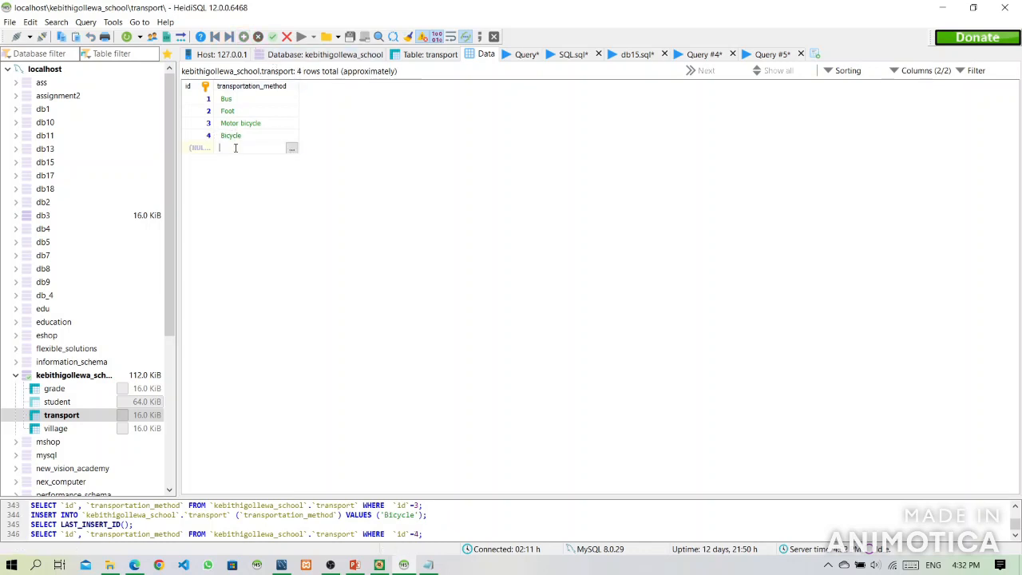
pyautogui.write('School van')
pyautogui.press('Return')
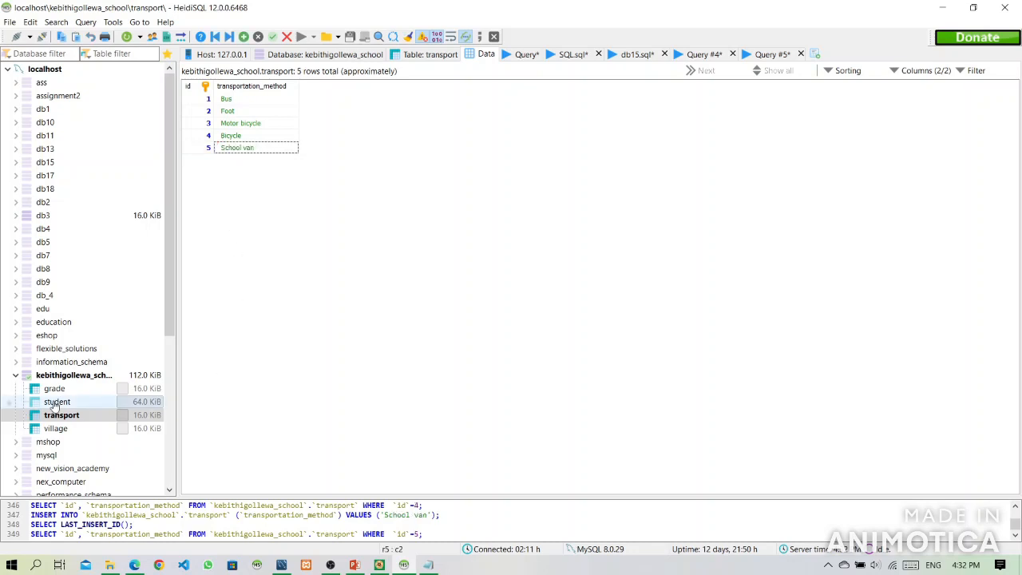
pyautogui.click(60, 405)
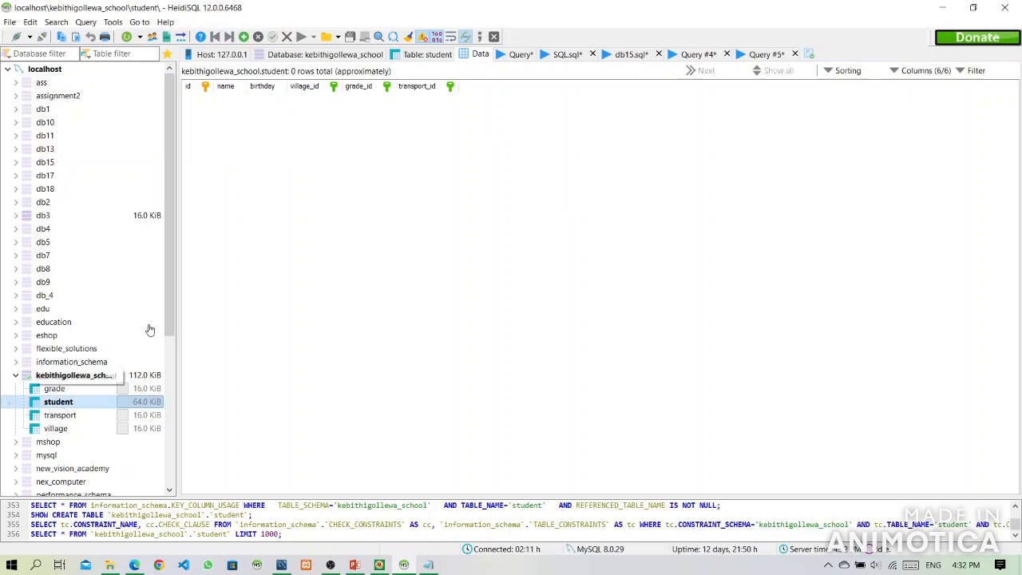
# Step: Copy the first student's name from the top of the question PDF and return to HeidiSQL
pyautogui.click(135, 565)
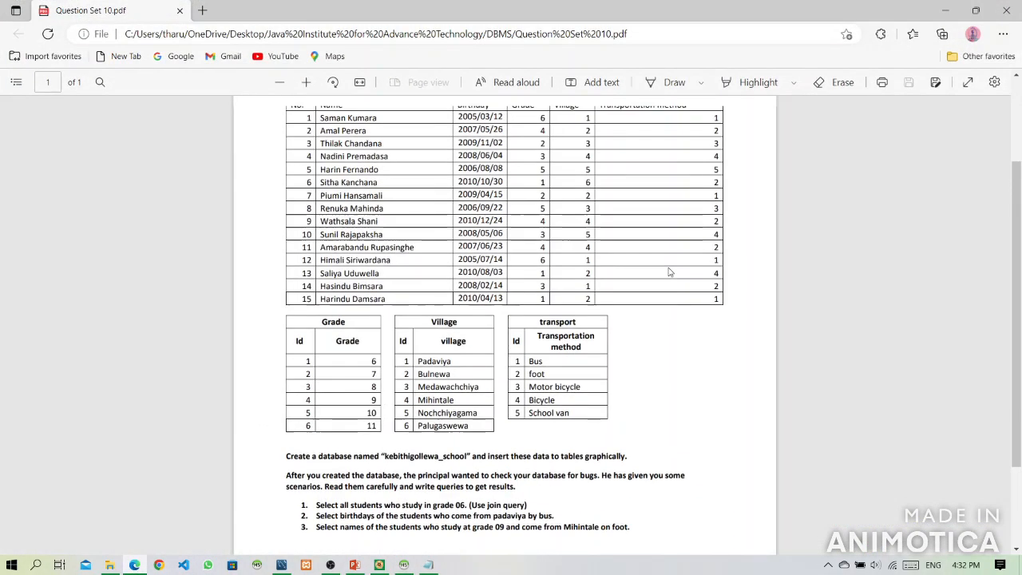
pyautogui.scroll(3, 671, 272)
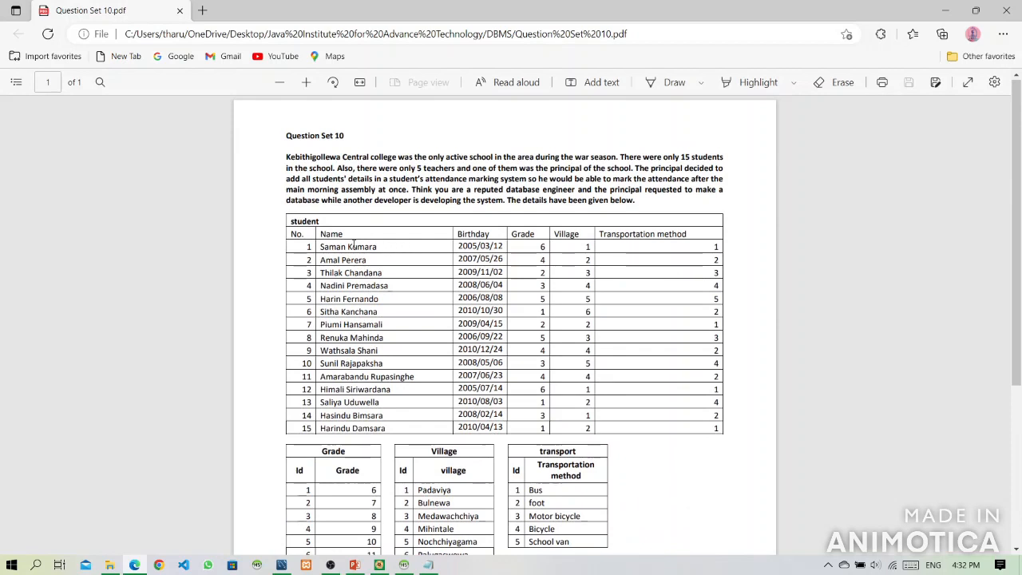
pyautogui.moveTo(385, 248); pyautogui.dragTo(319, 247)
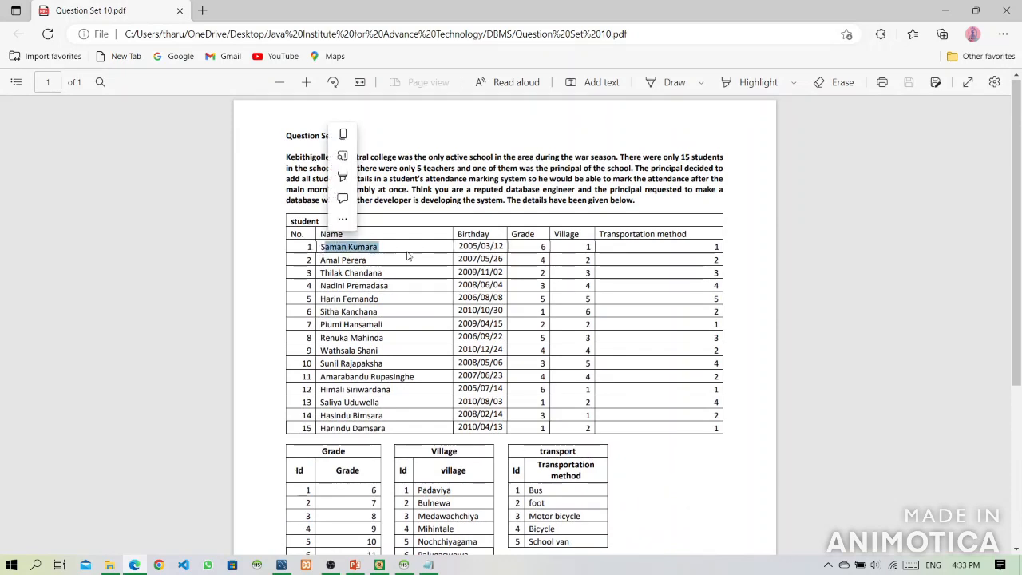
pyautogui.click(395, 248)
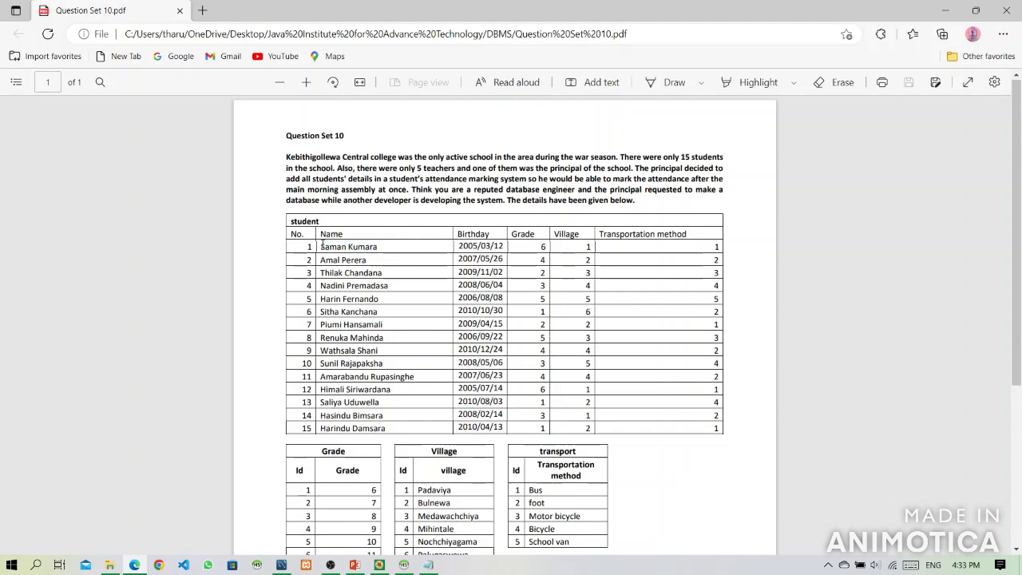
pyautogui.moveTo(319, 247); pyautogui.dragTo(384, 248)
pyautogui.hotkey('ctrl', 'c')
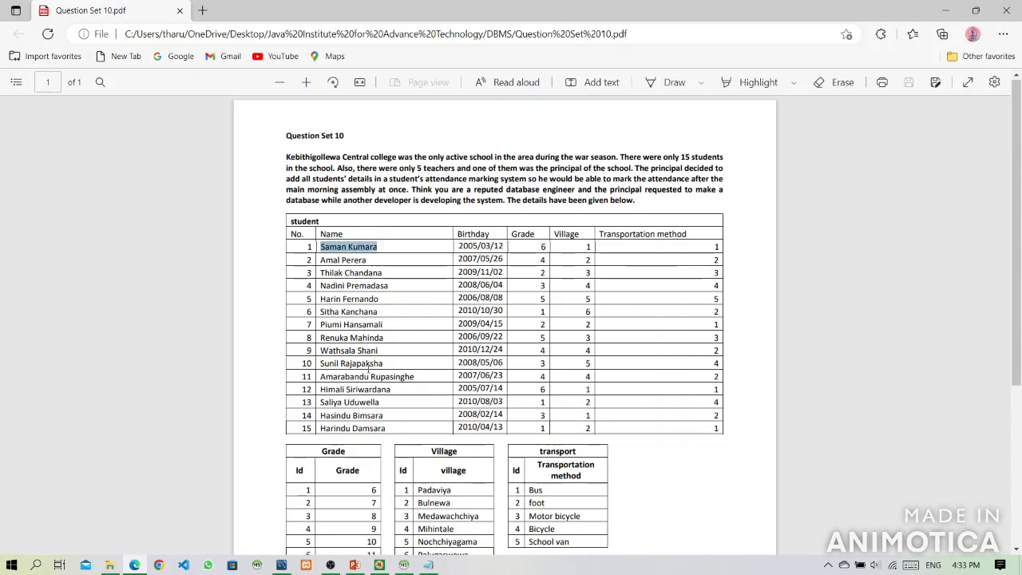
pyautogui.click(404, 564)
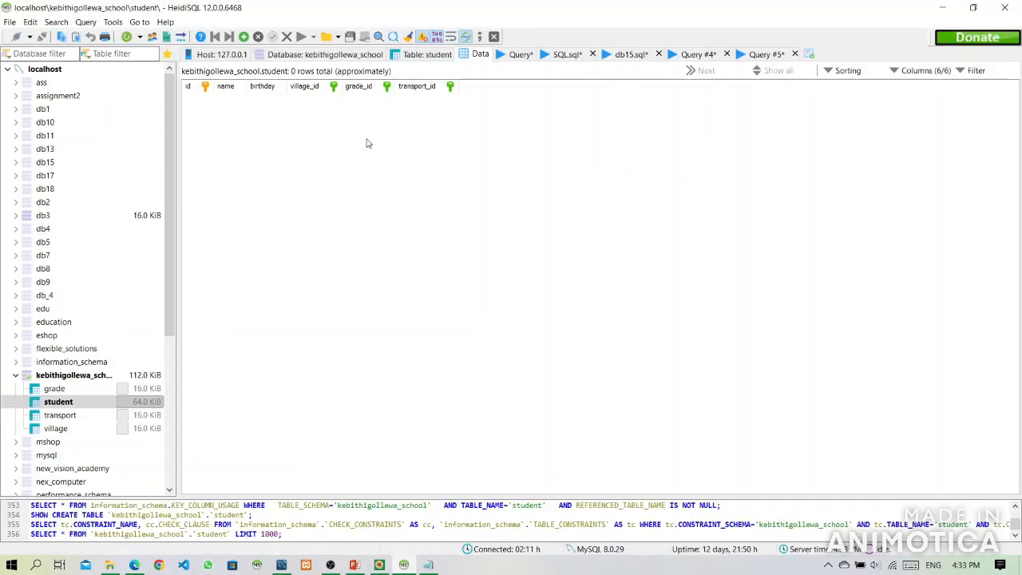
# Step: Begin a student row, widen the name column and remove the sorting by birthday
pyautogui.click(244, 36)
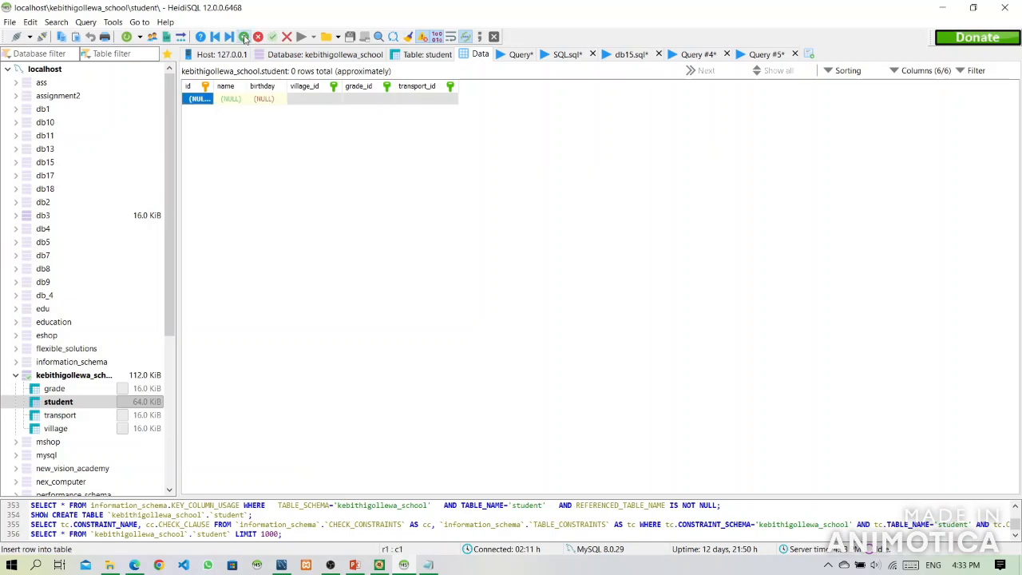
pyautogui.doubleClick(227, 99)
pyautogui.write('nara')
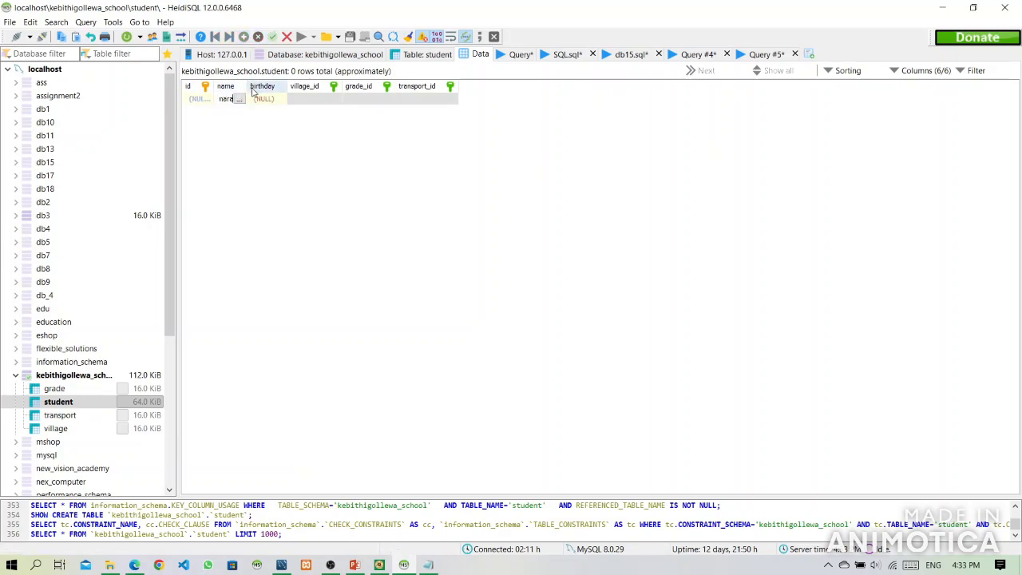
pyautogui.doubleClick(256, 90)
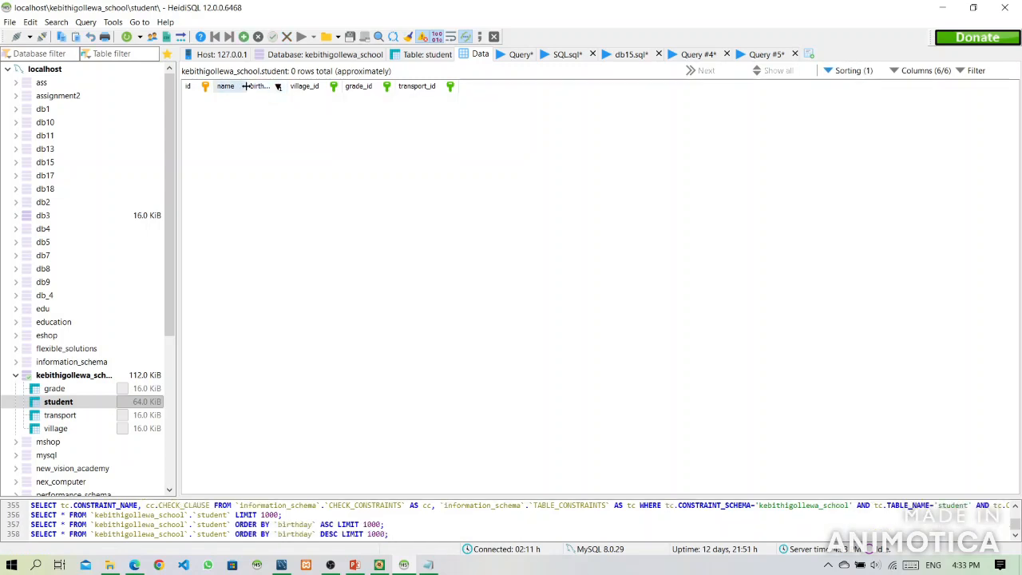
pyautogui.moveTo(245, 86); pyautogui.dragTo(424, 88)
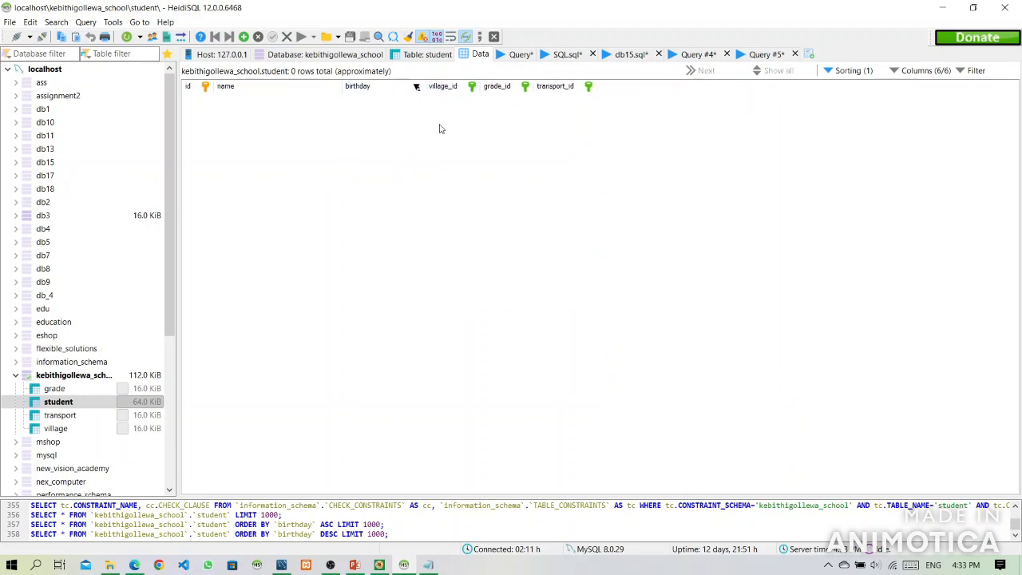
pyautogui.click(413, 88)
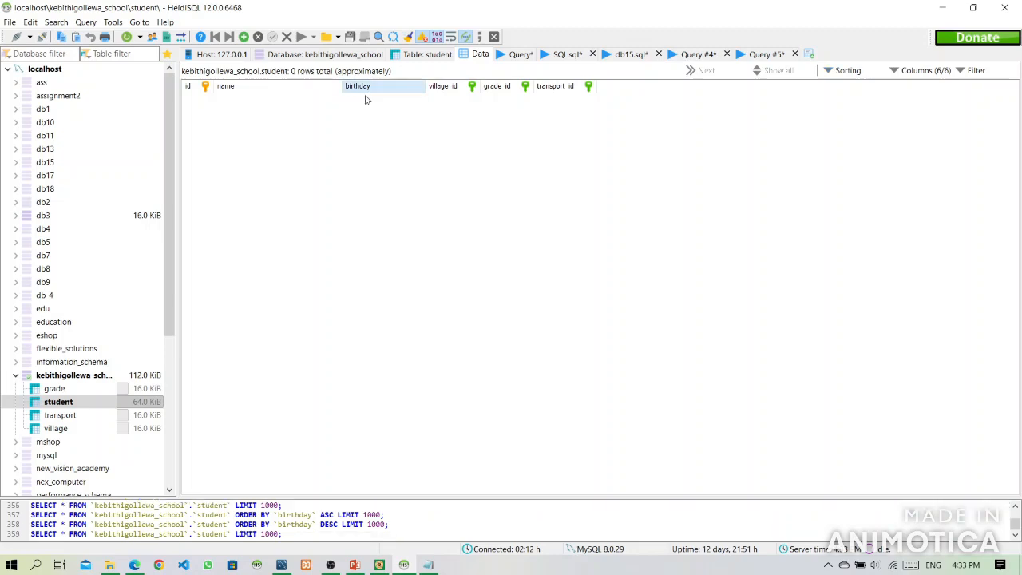
pyautogui.click(243, 37)
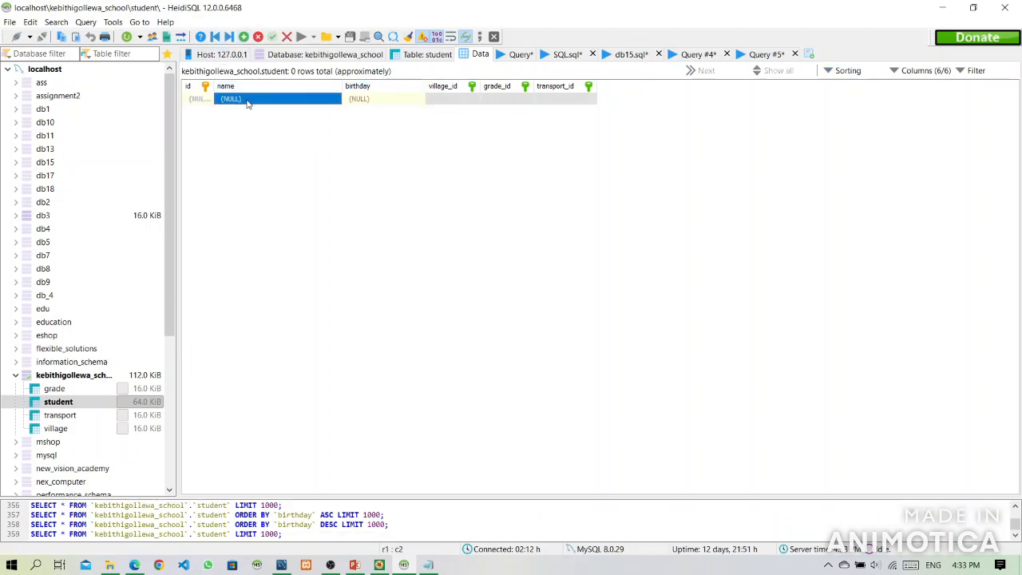
pyautogui.click(248, 100)
pyautogui.write('Saman Kumara')
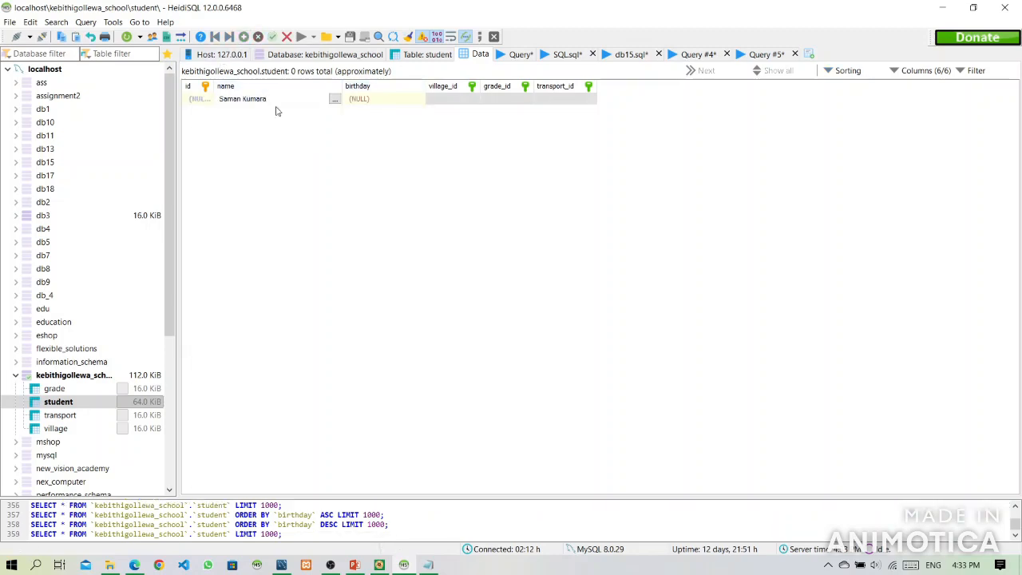
pyautogui.doubleClick(369, 100)
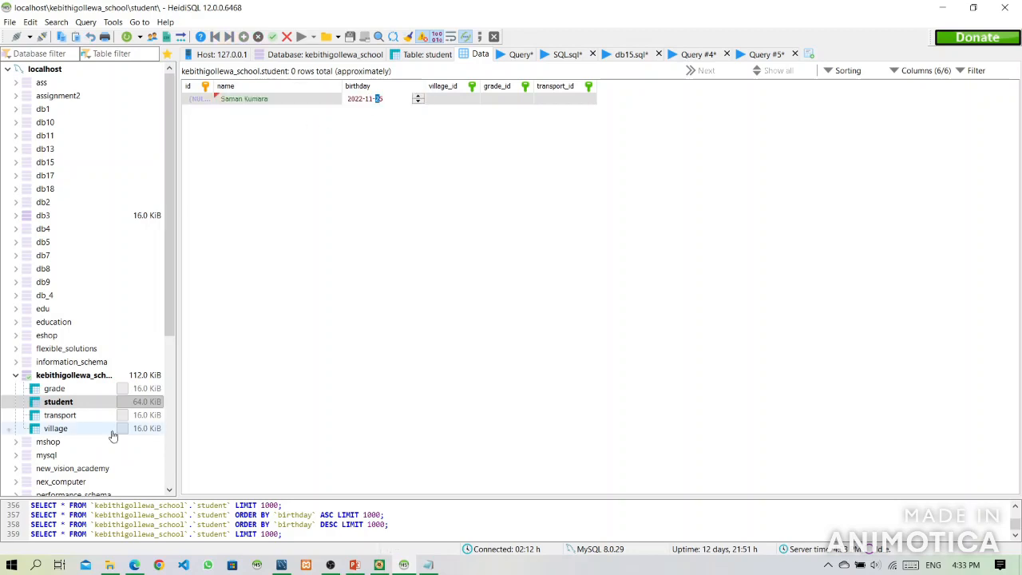
pyautogui.click(134, 565)
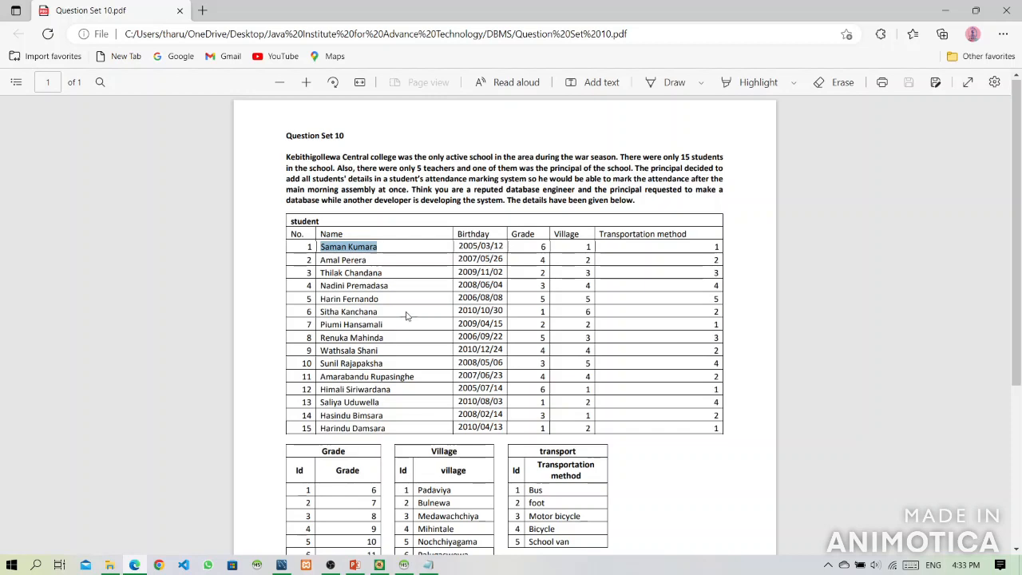
pyautogui.click(404, 564)
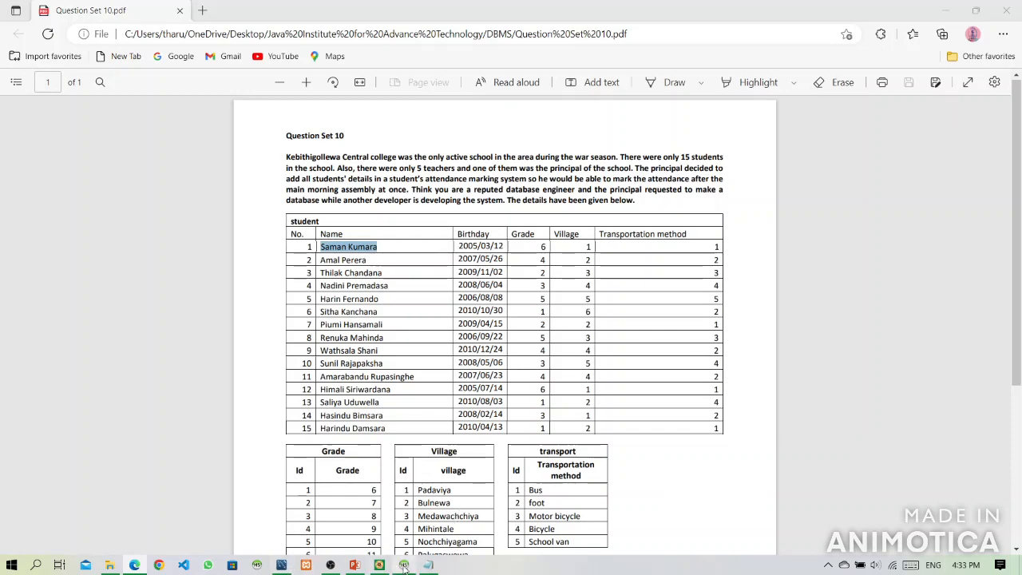
pyautogui.click(356, 99)
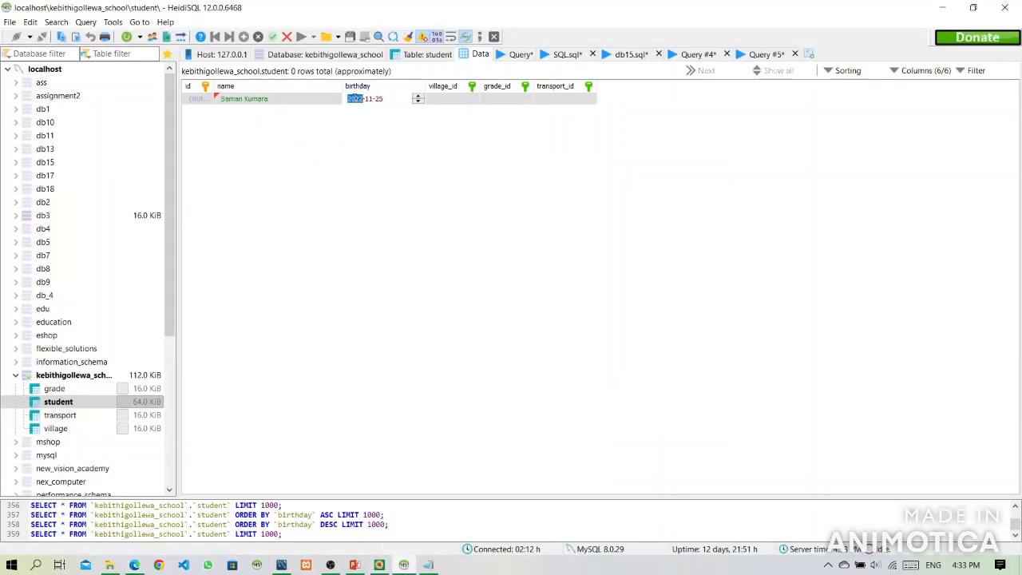
pyautogui.write('200506')
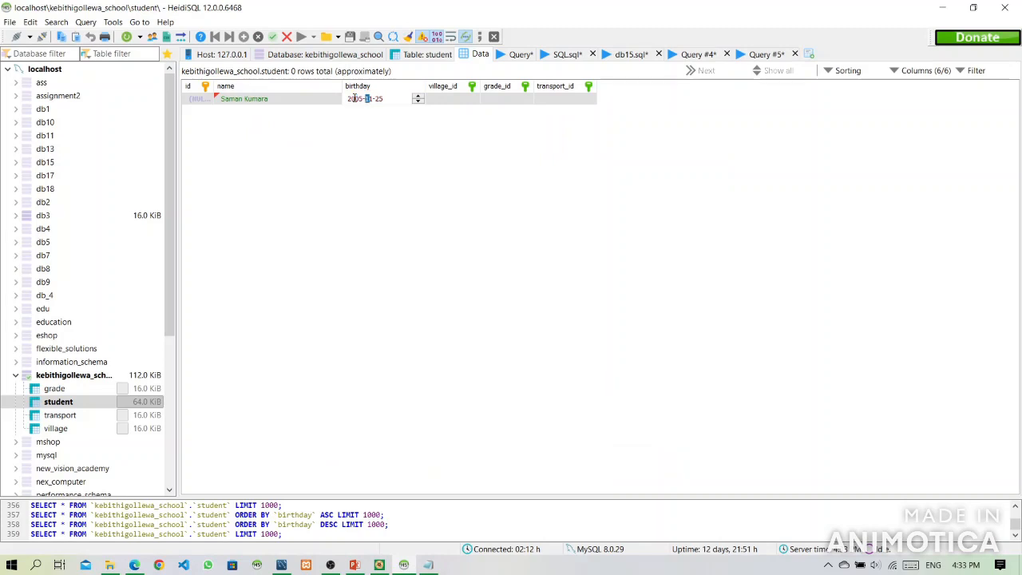
pyautogui.write('0312')
pyautogui.click(130, 567)
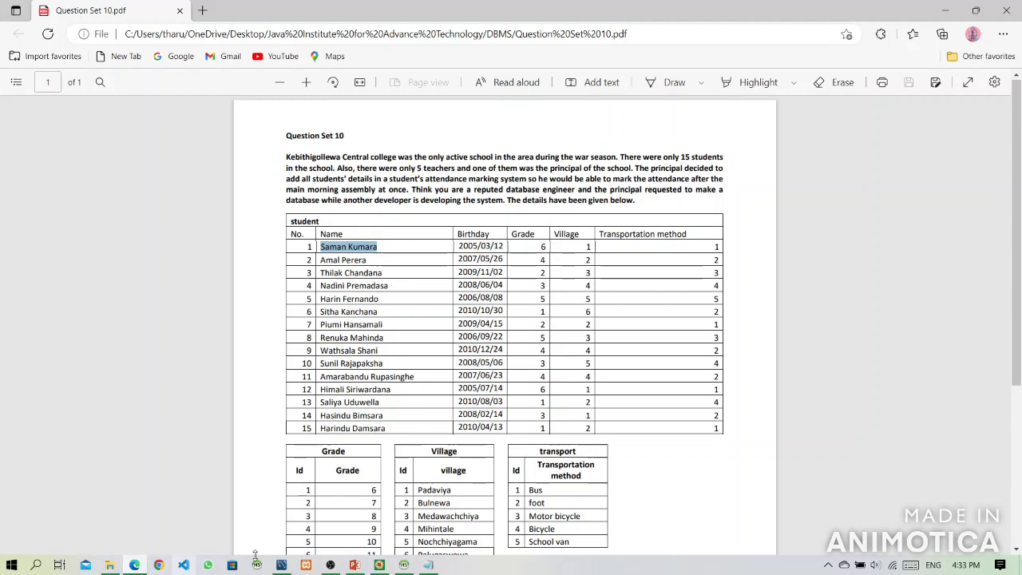
pyautogui.click(401, 565)
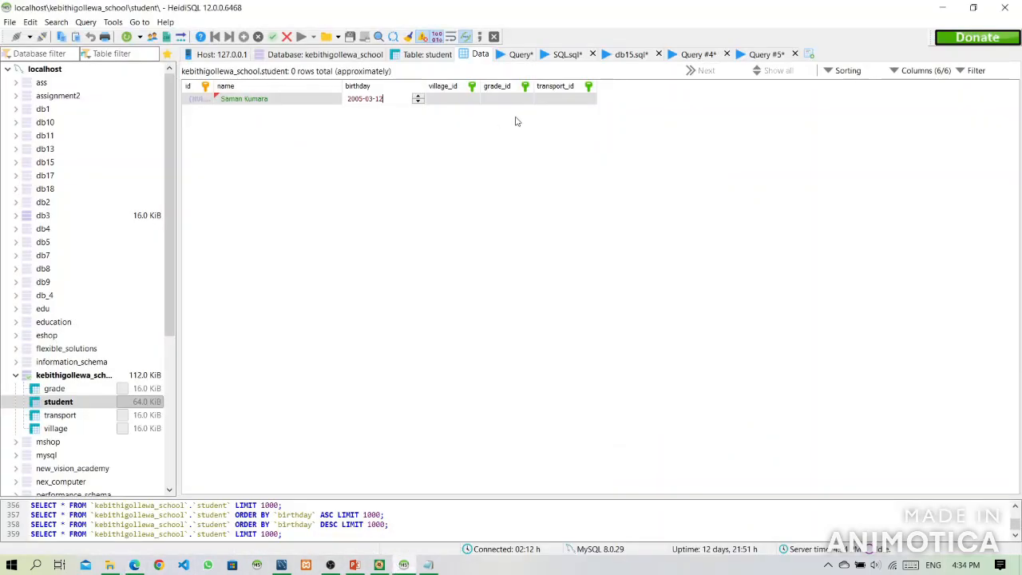
# Step: Set the row's grade to 6, village to Padaviya and transport to Foot, and save it
pyautogui.click(441, 99)
pyautogui.click(442, 98)
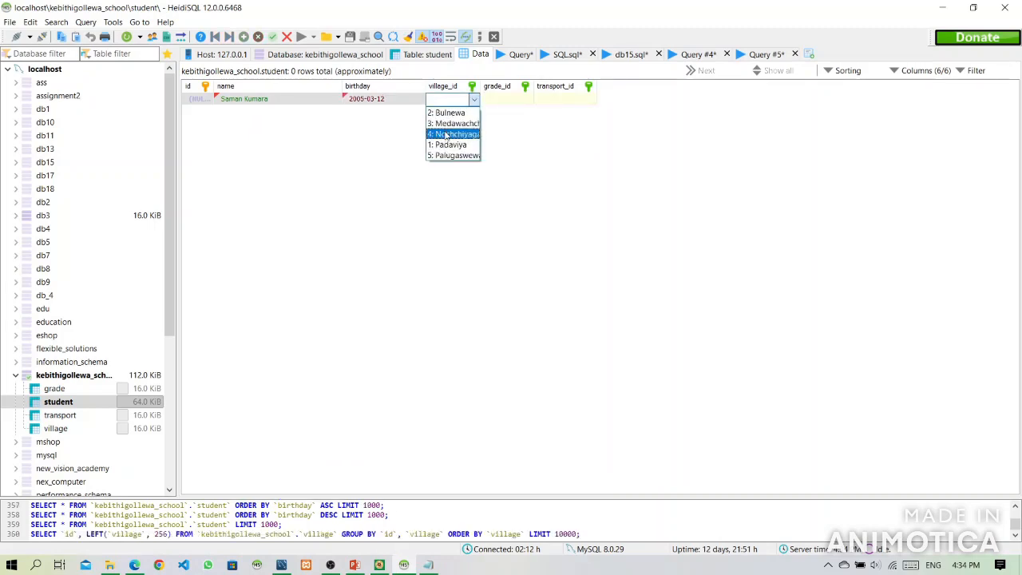
pyautogui.click(500, 98)
pyautogui.click(500, 98)
pyautogui.click(500, 98)
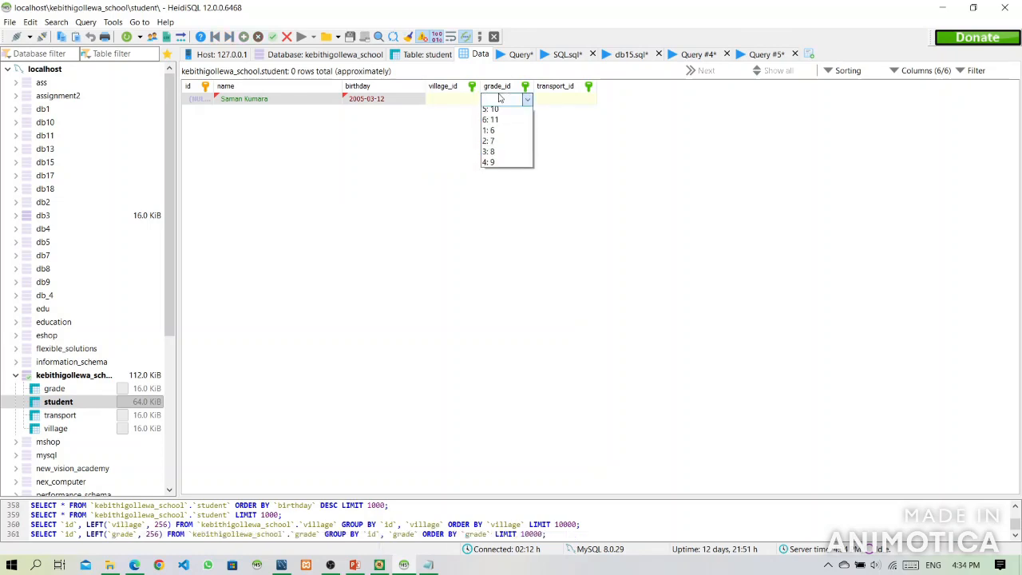
pyautogui.click(497, 134)
pyautogui.click(457, 102)
pyautogui.click(455, 102)
pyautogui.click(455, 102)
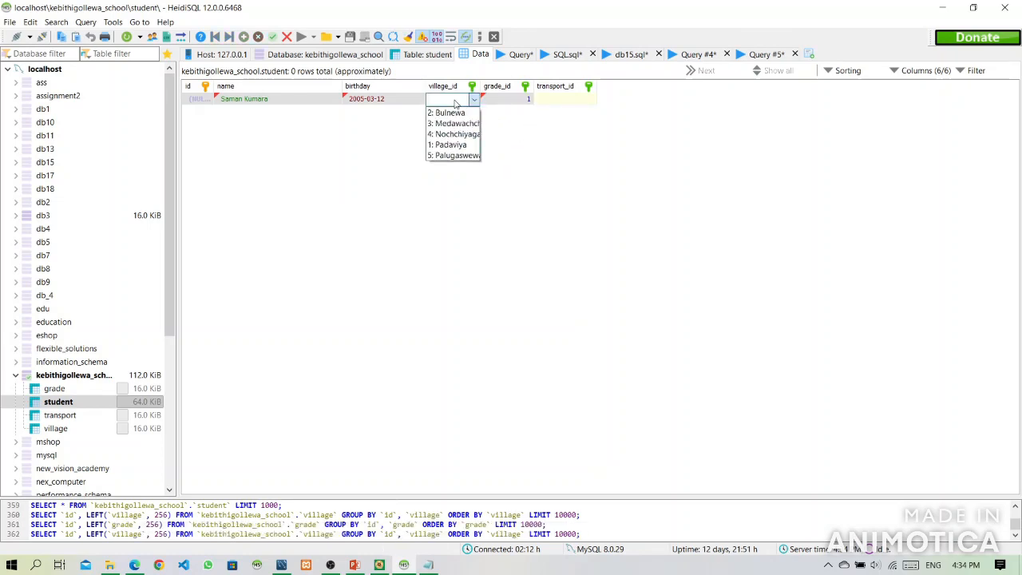
pyautogui.click(449, 141)
pyautogui.click(556, 101)
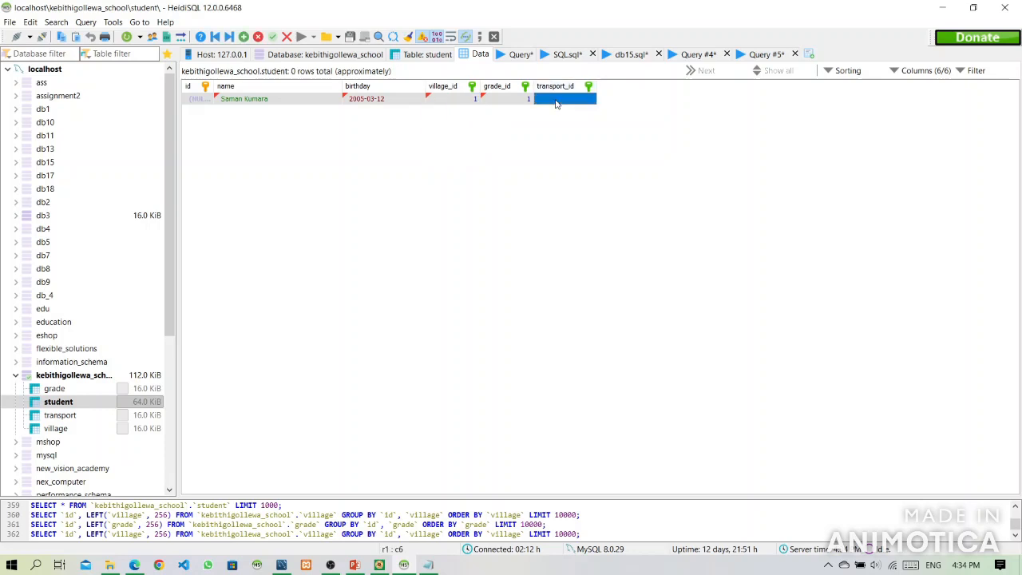
pyautogui.click(556, 101)
pyautogui.click(556, 102)
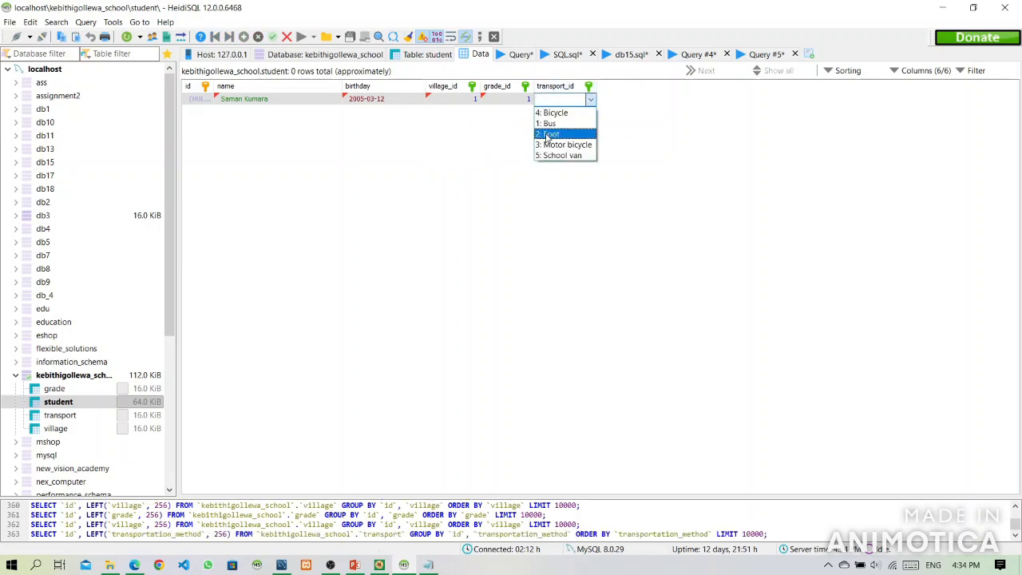
pyautogui.click(546, 134)
pyautogui.click(546, 138)
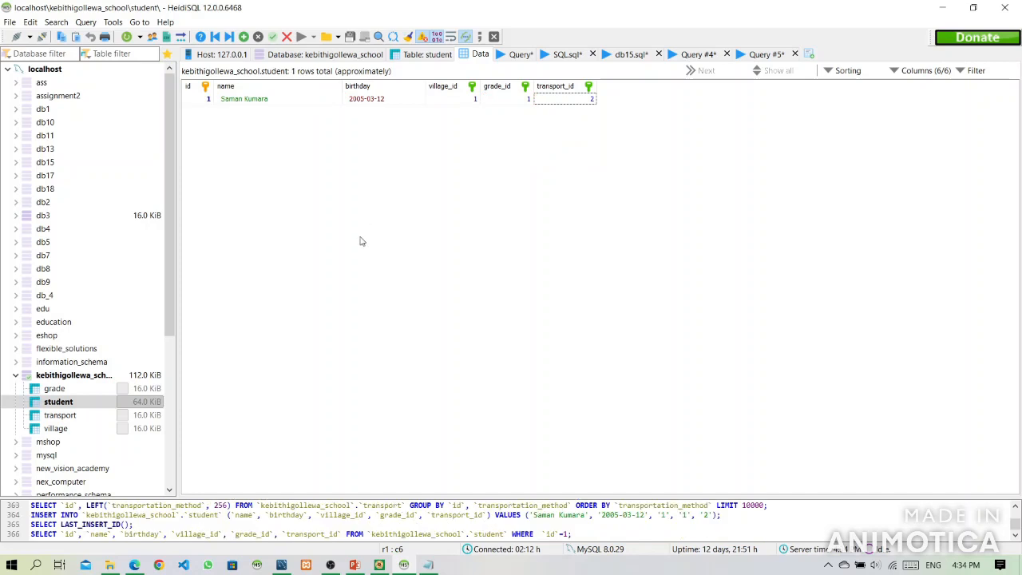
# Step: Insert another student row, then switch to the question PDF
pyautogui.click(245, 36)
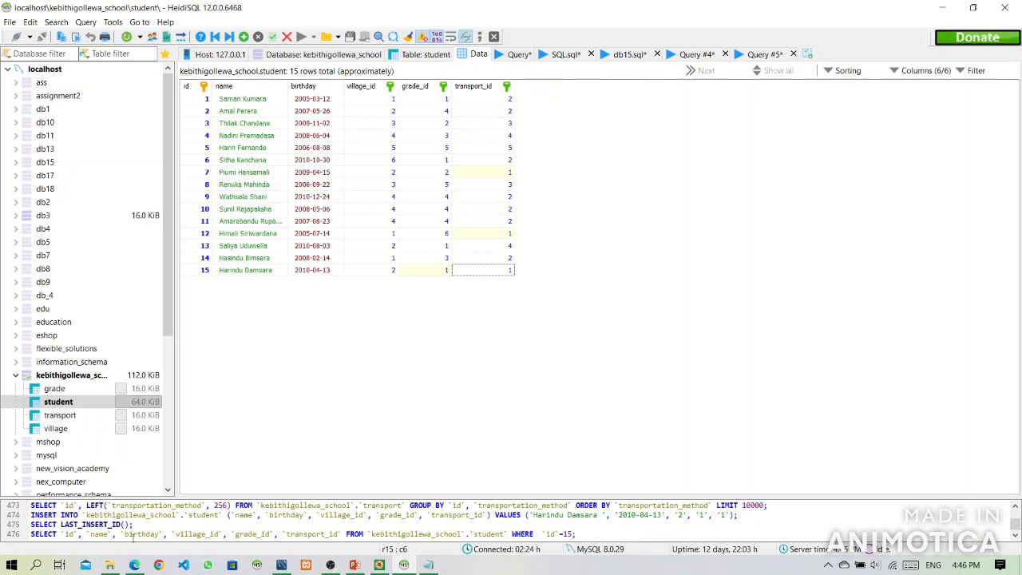
pyautogui.click(134, 565)
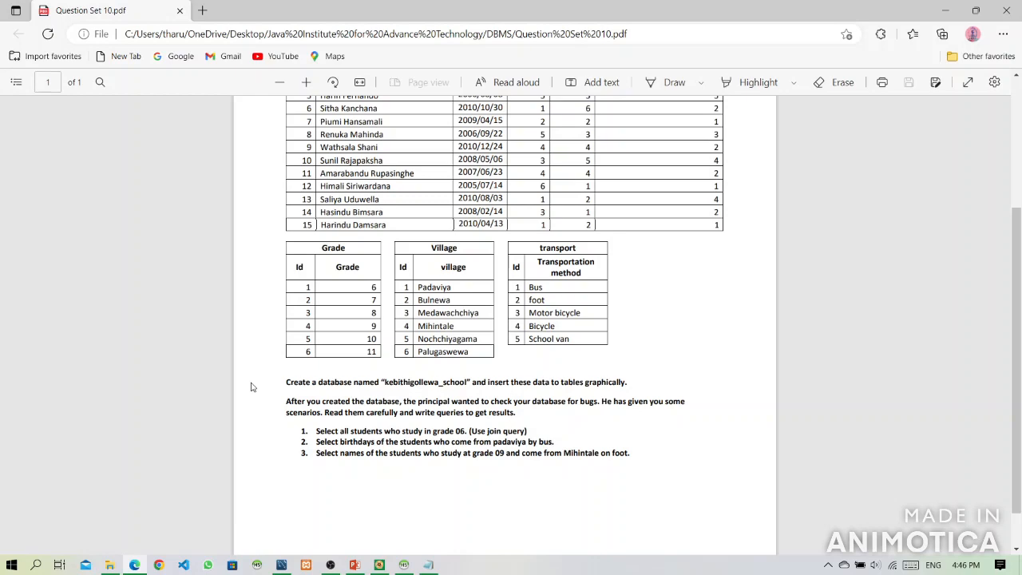
# Step: Bring HeidiSQL forward, clear the old customer query from the SQL editor, and check the question PDF
pyautogui.click(405, 566)
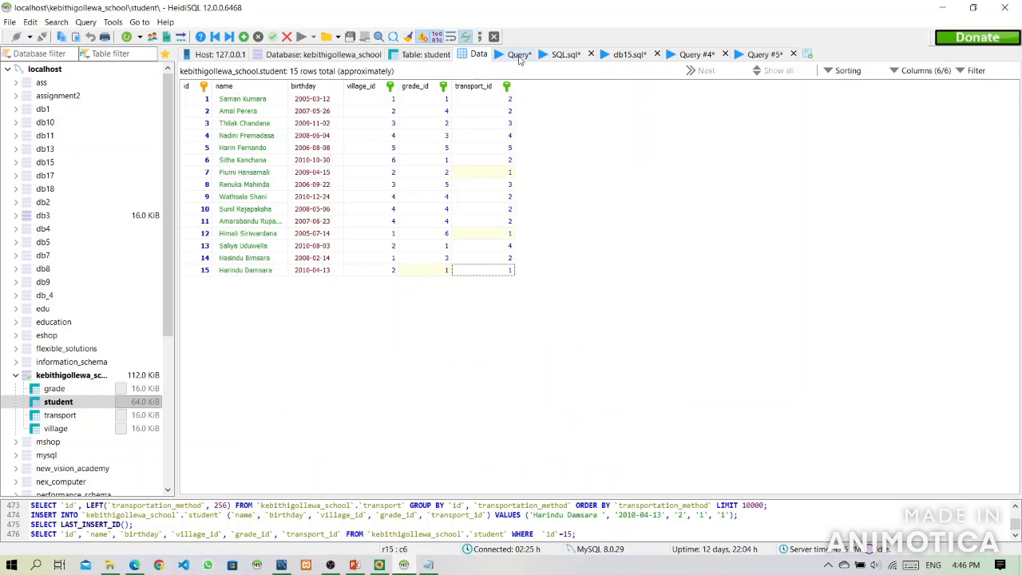
pyautogui.click(519, 56)
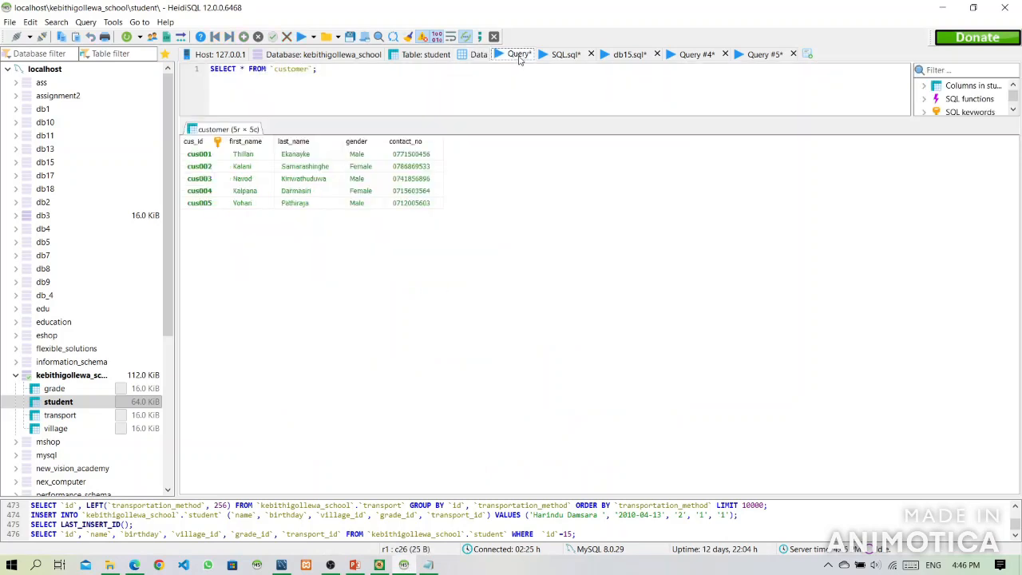
pyautogui.click(384, 72)
pyautogui.press('BackSpace')
pyautogui.press('BackSpace')
pyautogui.press('BackSpace')
pyautogui.press('BackSpace')
pyautogui.press('BackSpace')
pyautogui.press('BackSpace')
pyautogui.press('BackSpace')
pyautogui.press('BackSpace')
pyautogui.press('BackSpace')
pyautogui.press('BackSpace')
pyautogui.press('BackSpace')
pyautogui.press('BackSpace')
pyautogui.press('BackSpace')
pyautogui.press('BackSpace')
pyautogui.press('BackSpace')
pyautogui.press('BackSpace')
pyautogui.press('BackSpace')
pyautogui.press('BackSpace')
pyautogui.press('BackSpace')
pyautogui.press('BackSpace')
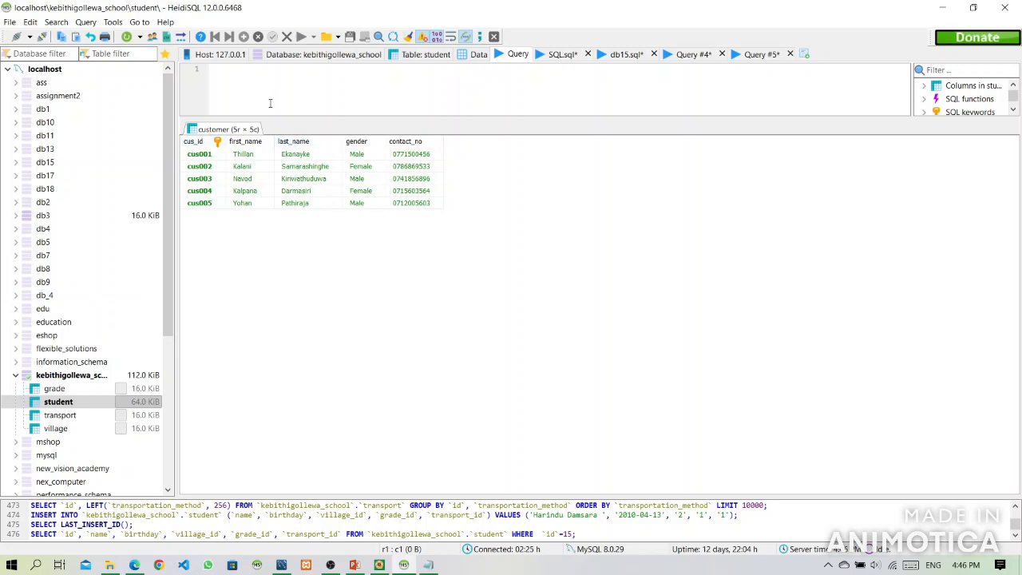
pyautogui.click(133, 564)
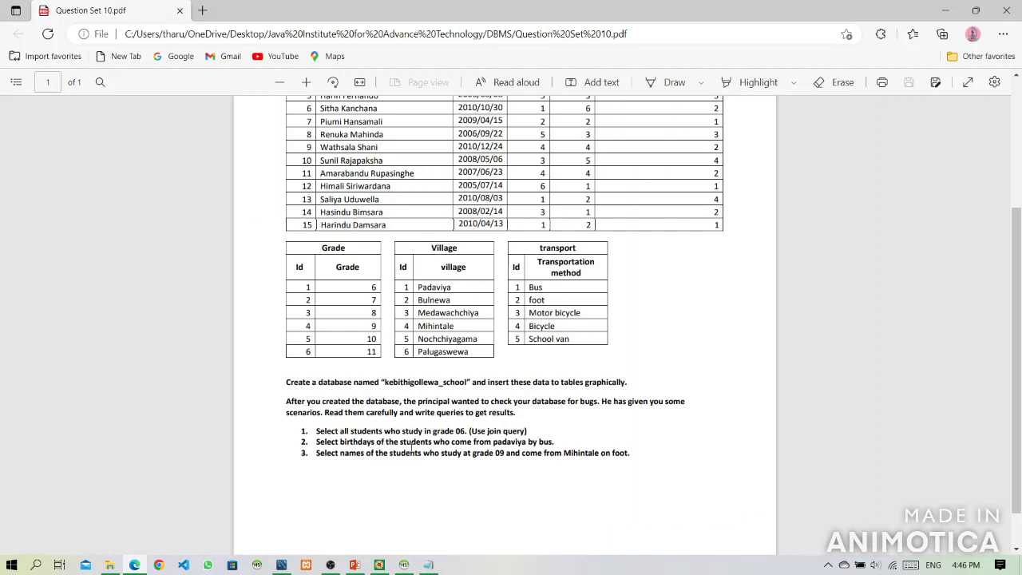
pyautogui.click(413, 564)
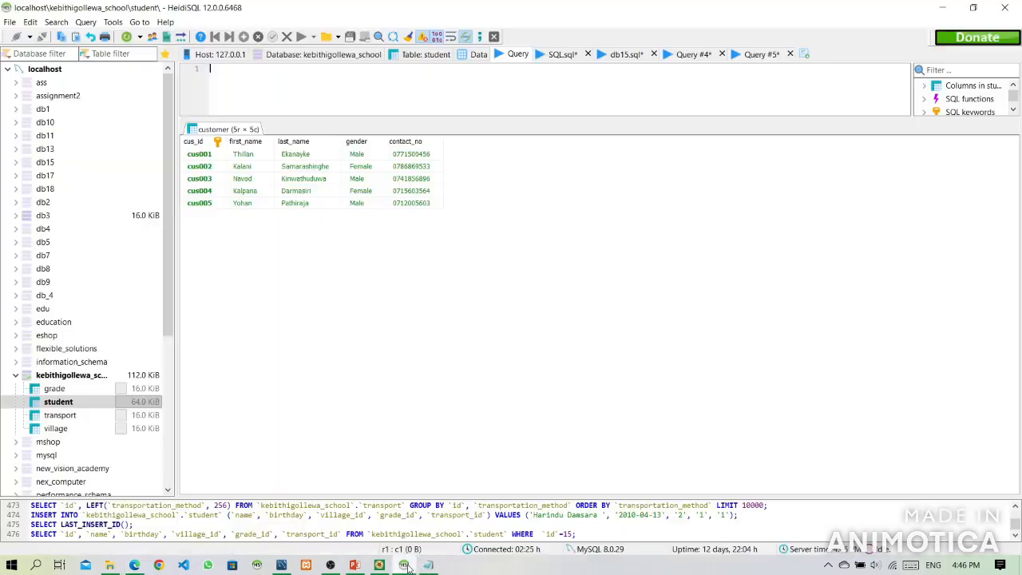
# Step: Start the query SELECT * FROM `student`, inserting the student table name from the tree
pyautogui.click(222, 70)
pyautogui.write('SELECT')
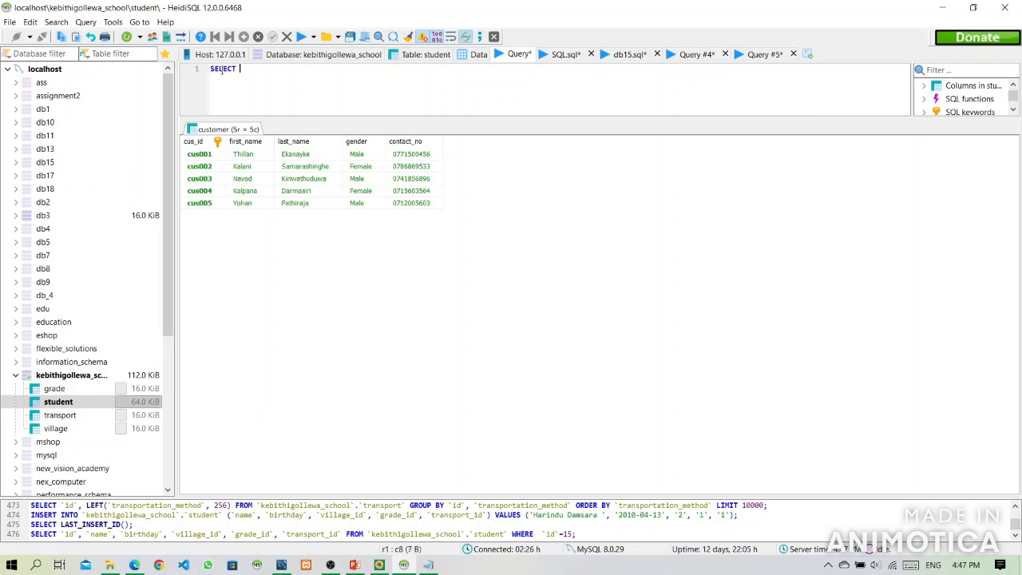
pyautogui.write(' * FROM `student')
pyautogui.click(46, 400)
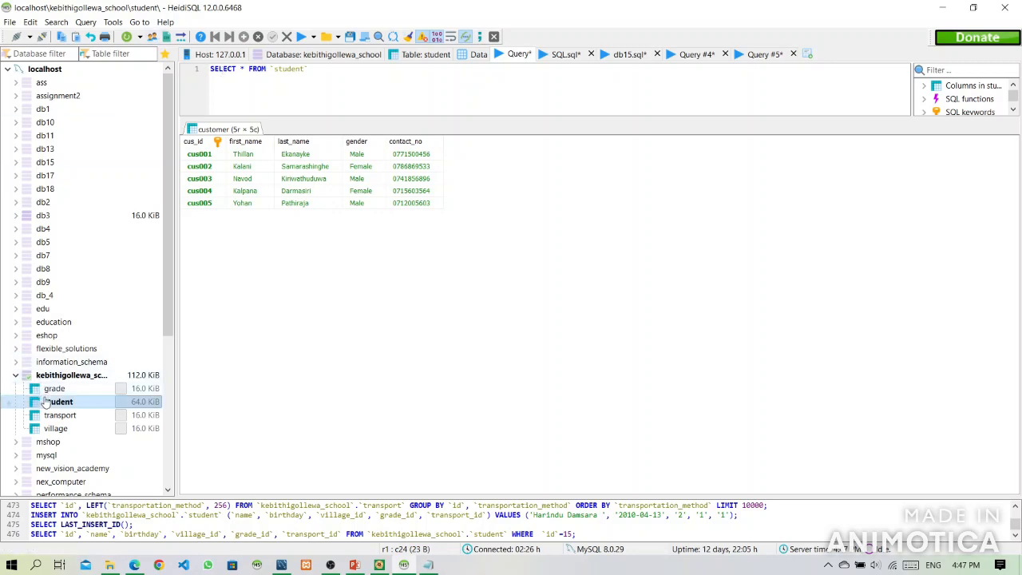
pyautogui.doubleClick(47, 402)
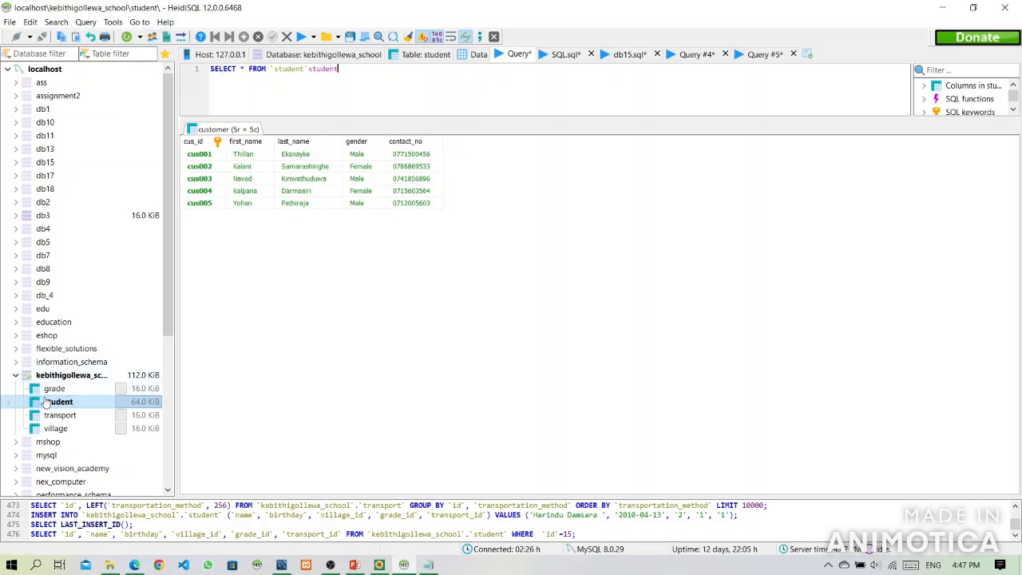
# Step: Review the data in the student (15 rows) and grade (6 rows) tables, then return to the query
pyautogui.click(468, 58)
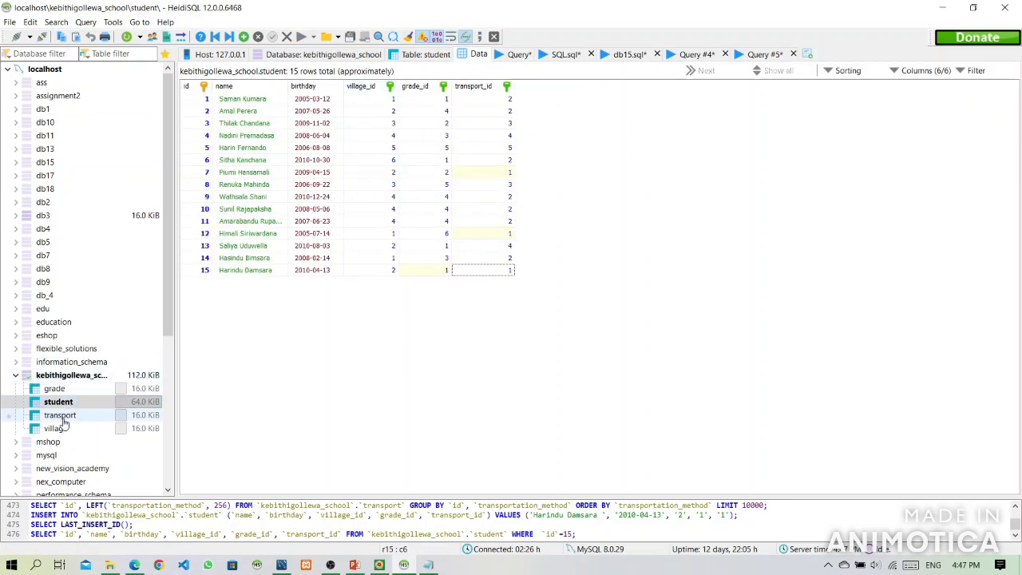
pyautogui.click(55, 389)
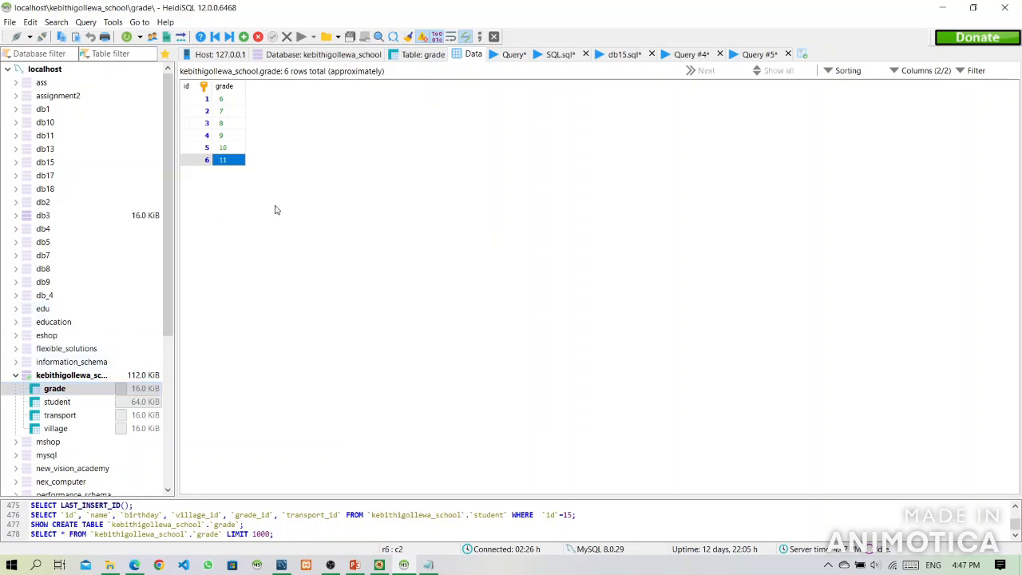
pyautogui.click(503, 58)
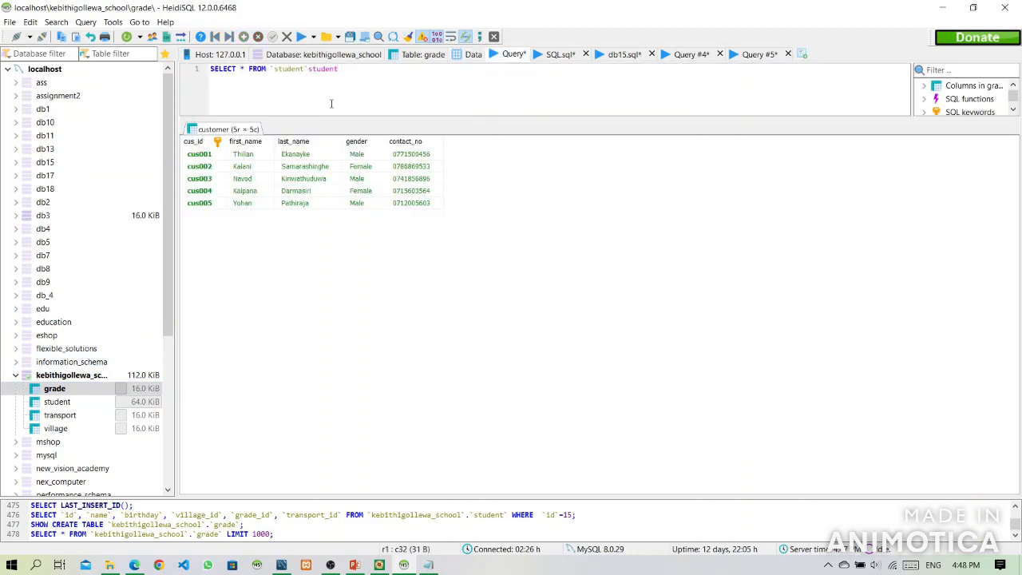
# Step: Finish with INNER JOIN `grade` ON student.grade_id = grade.id WHERE grade.grade = 6 and execute, listing four students
pyautogui.write('INNER')
pyautogui.press('BackSpace')
pyautogui.press('BackSpace')
pyautogui.press('BackSpace')
pyautogui.press('BackSpace')
pyautogui.press('BackSpace')
pyautogui.press('BackSpace')
pyautogui.press('BackSpace')
pyautogui.write('JOIN')
pyautogui.write('grade')
pyautogui.write('ON student')
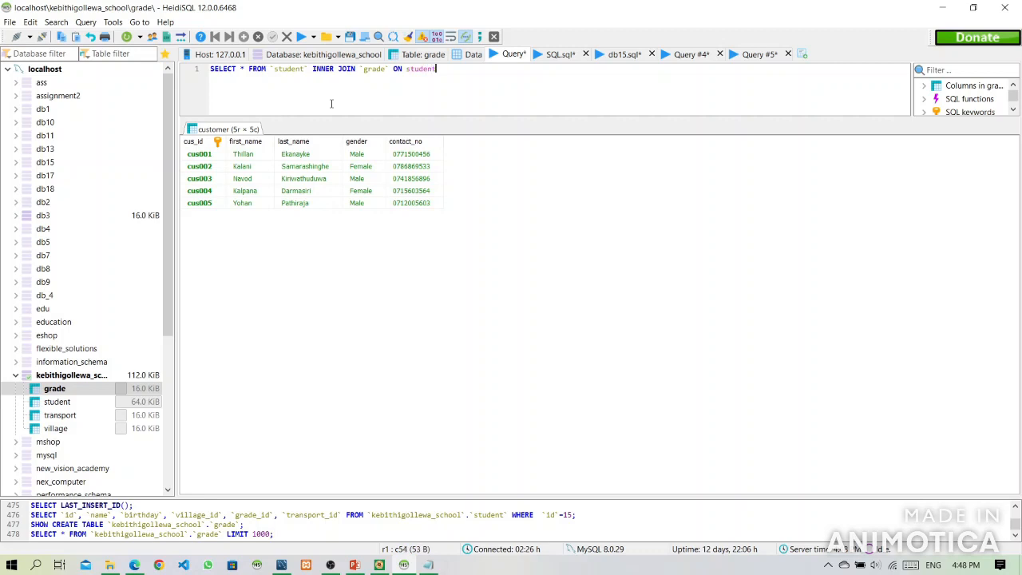
pyautogui.write('.')
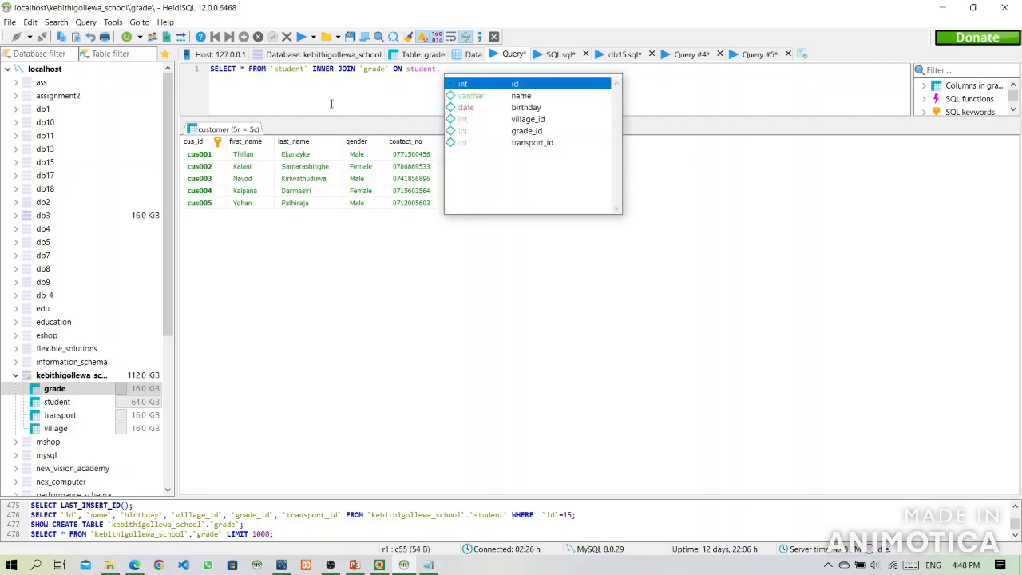
pyautogui.write('gr')
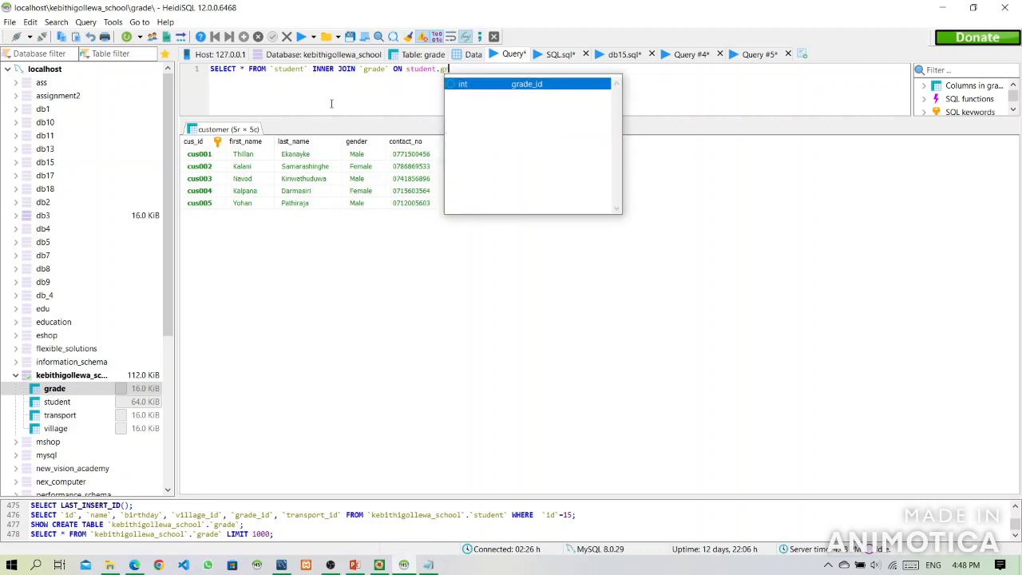
pyautogui.press('Return')
pyautogui.write('=')
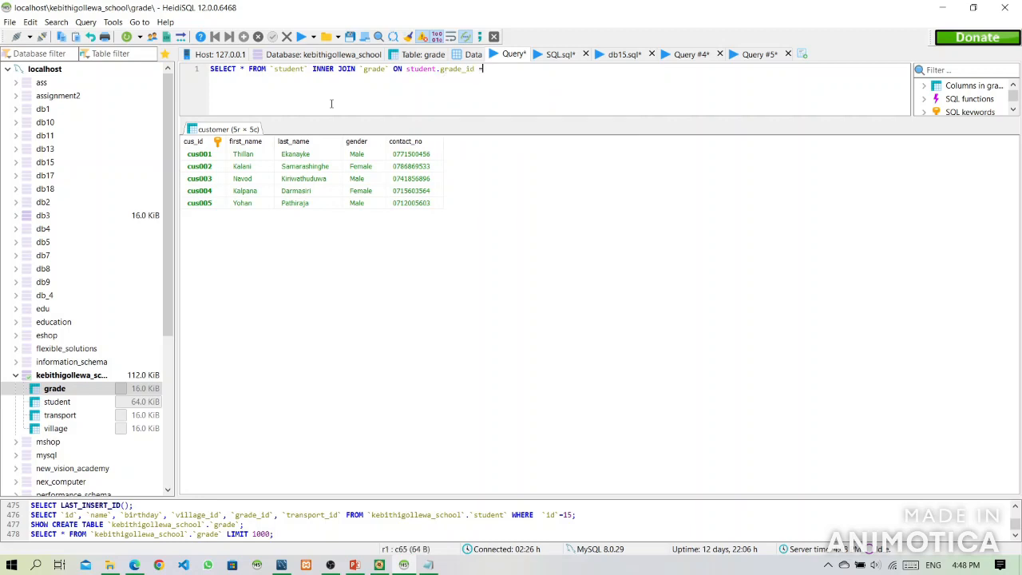
pyautogui.write(' grade.g')
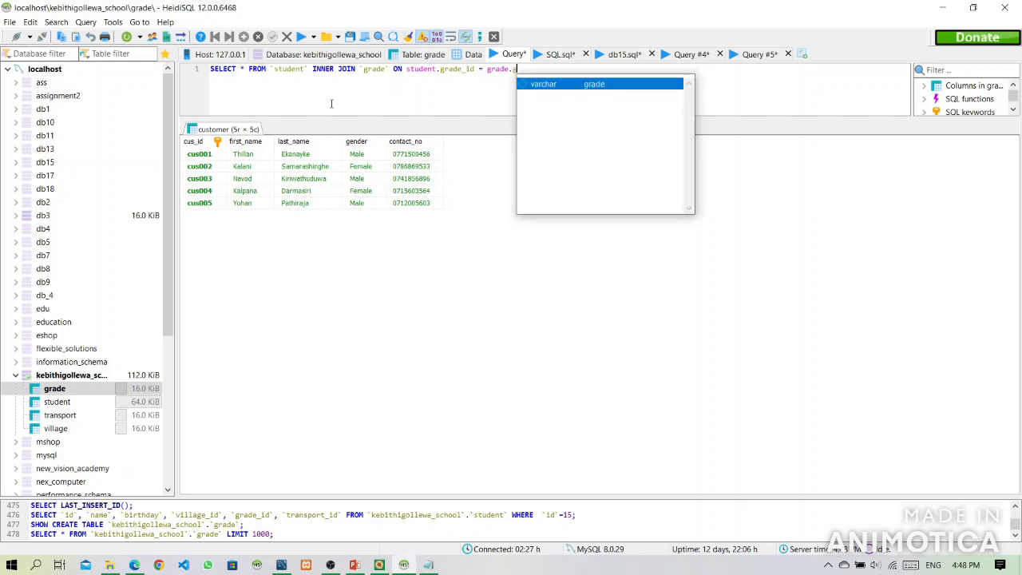
pyautogui.press('BackSpace')
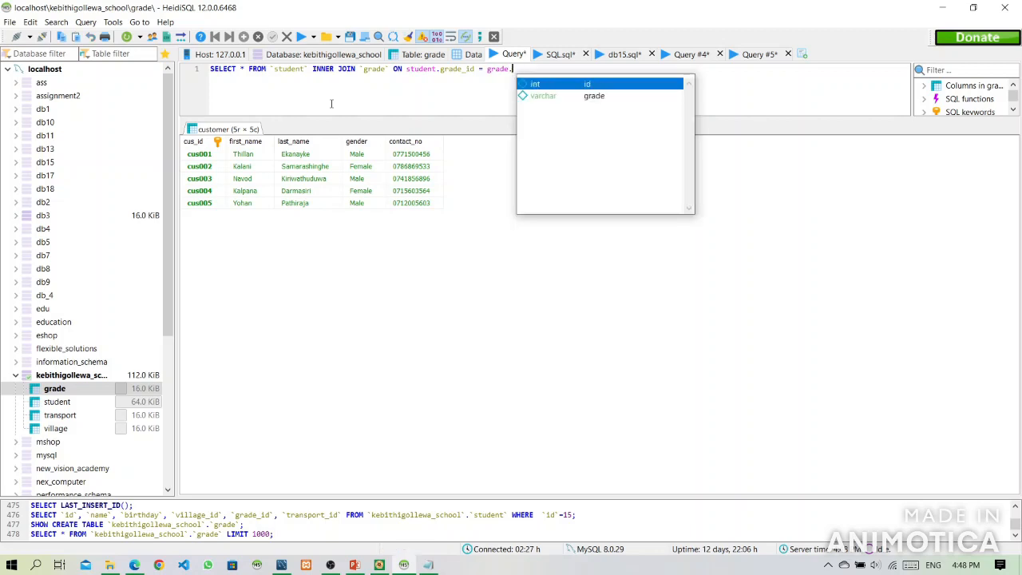
pyautogui.write('id WHERE')
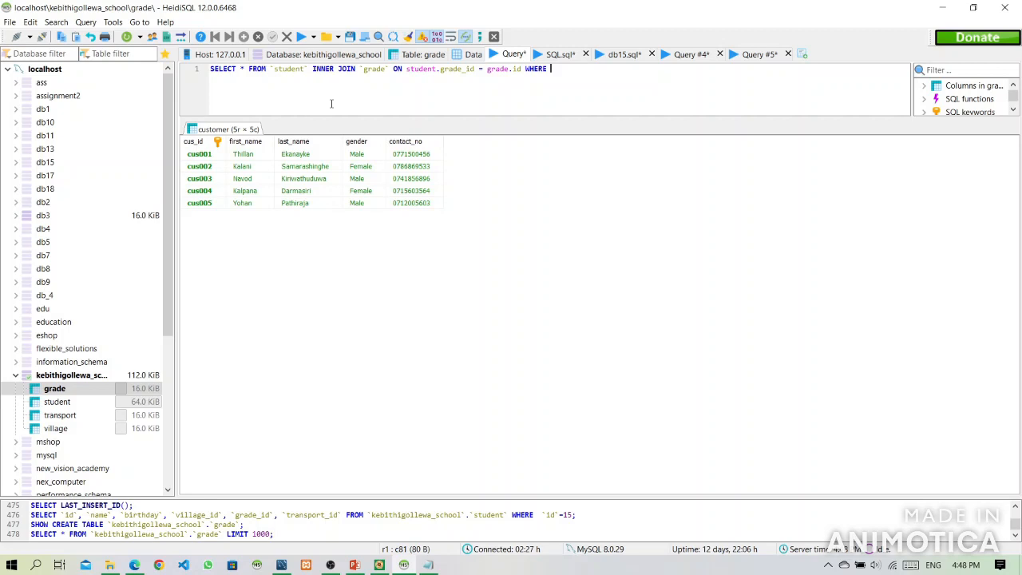
pyautogui.write(' grade.grade = 6;')
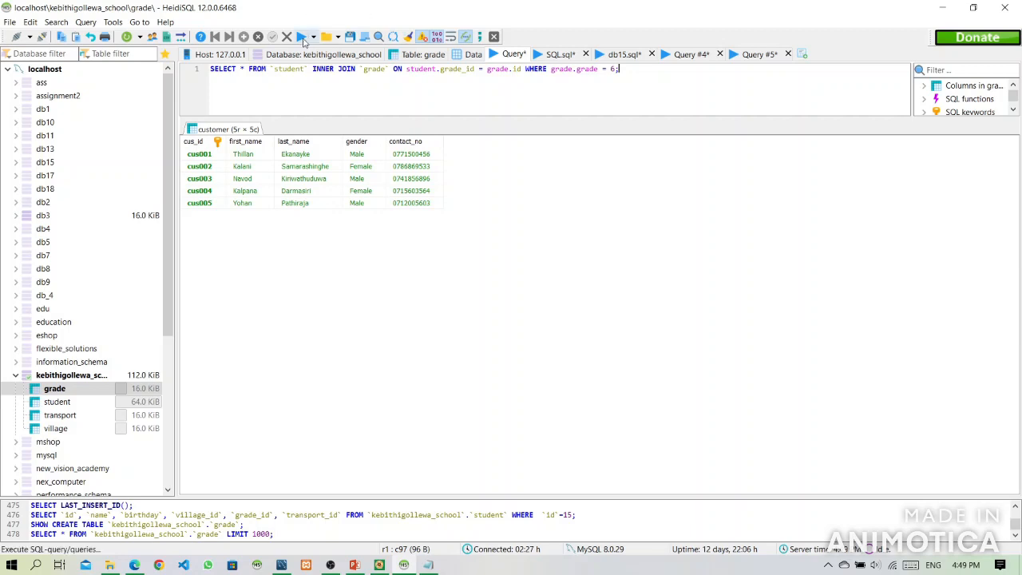
pyautogui.click(301, 37)
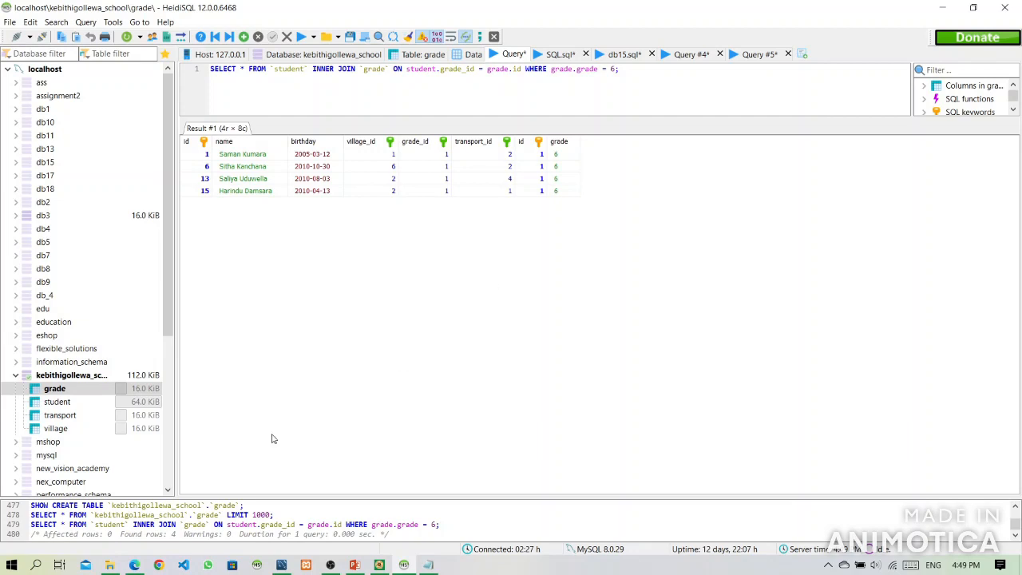
pyautogui.click(134, 565)
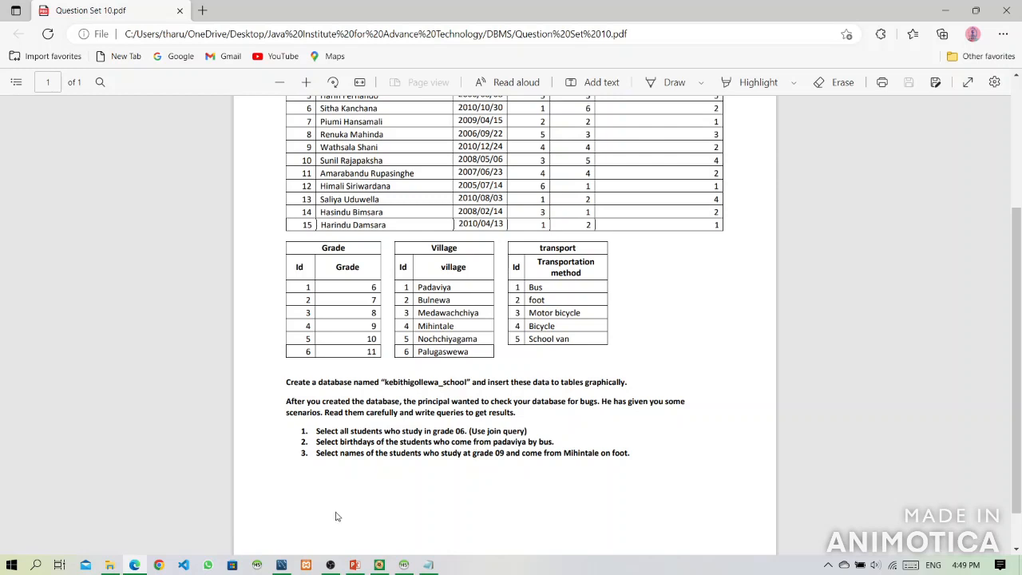
pyautogui.click(403, 565)
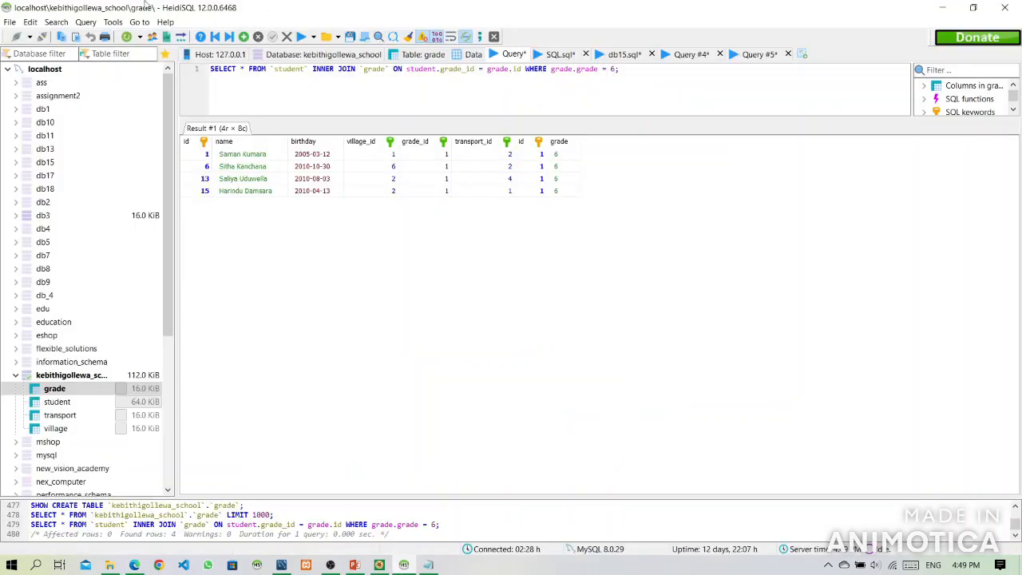
pyautogui.click(86, 22)
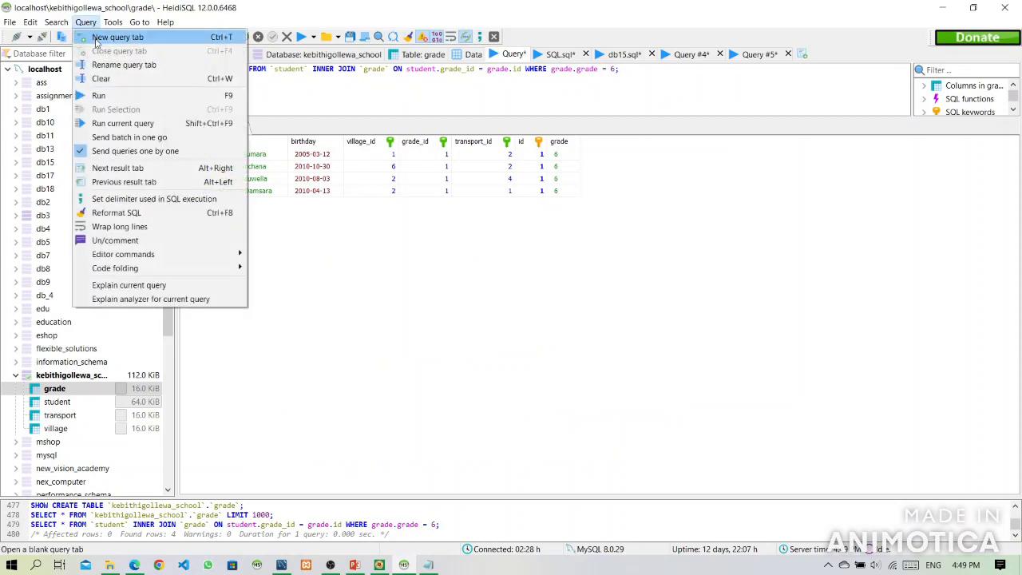
# Step: In a new query tab, write SELECT birthday FROM `student` INNER JOIN `village` ON village.id = student.village_id WHERE village.village = 'Padaviya'
pyautogui.click(112, 38)
pyautogui.write('SELECT')
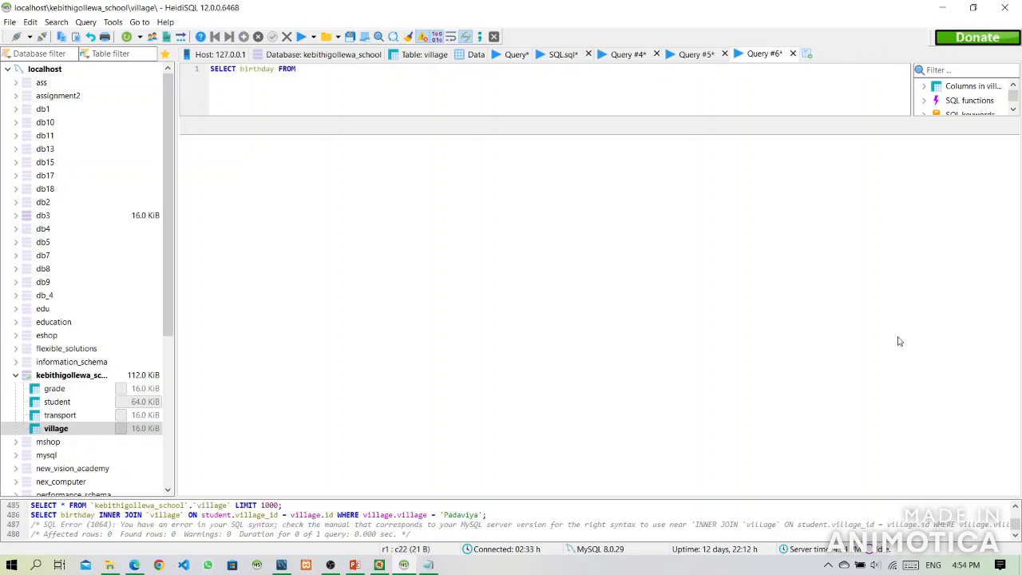
pyautogui.write('`student` WHERE')
pyautogui.press('BackSpace')
pyautogui.press('BackSpace')
pyautogui.press('BackSpace')
pyautogui.press('BackSpace')
pyautogui.press('BackSpace')
pyautogui.press('BackSpace')
pyautogui.press('BackSpace')
pyautogui.write('INNER JOIN ` village')
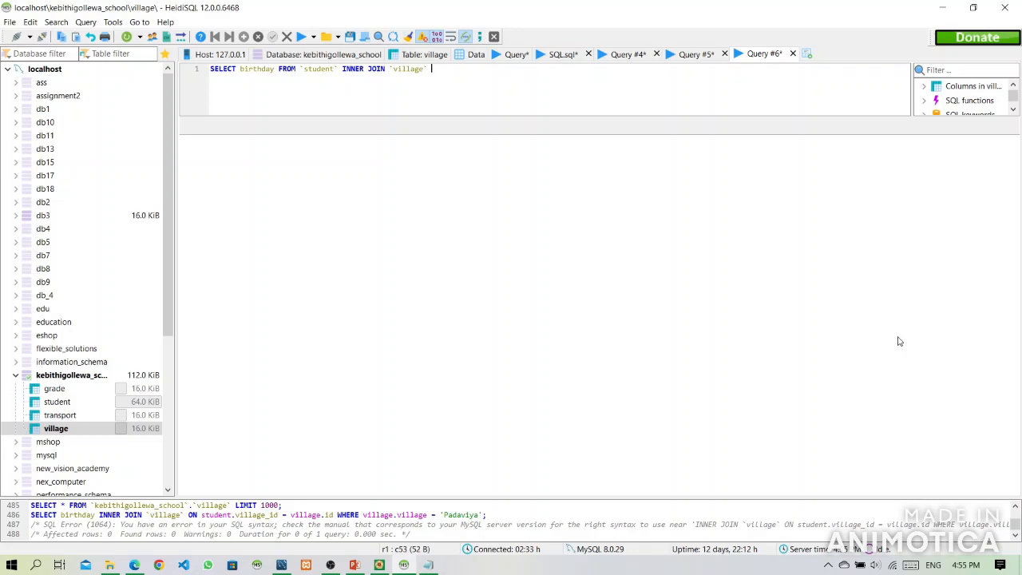
pyautogui.write('ON village')
pyautogui.write('.')
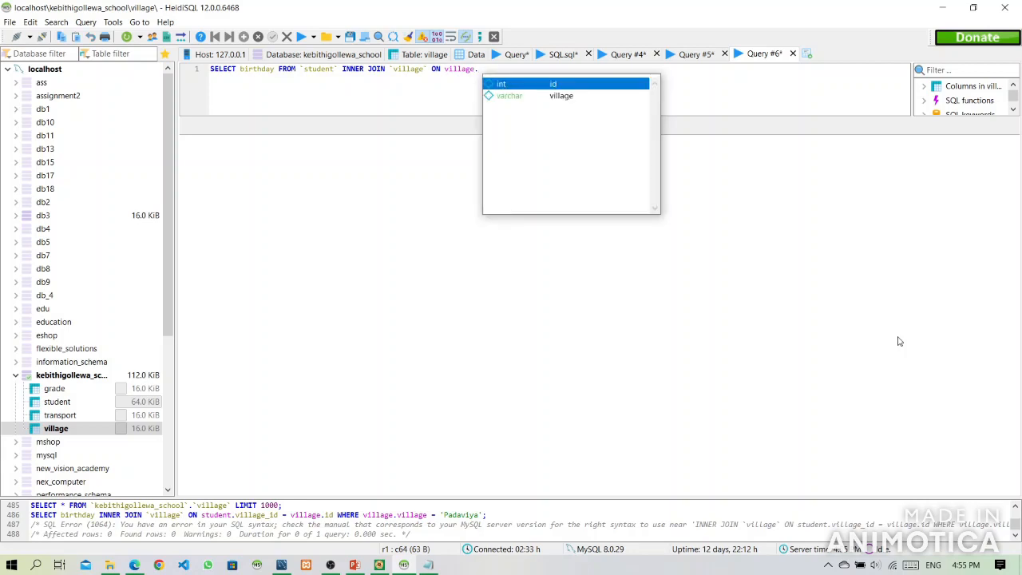
pyautogui.write('id = student.vill')
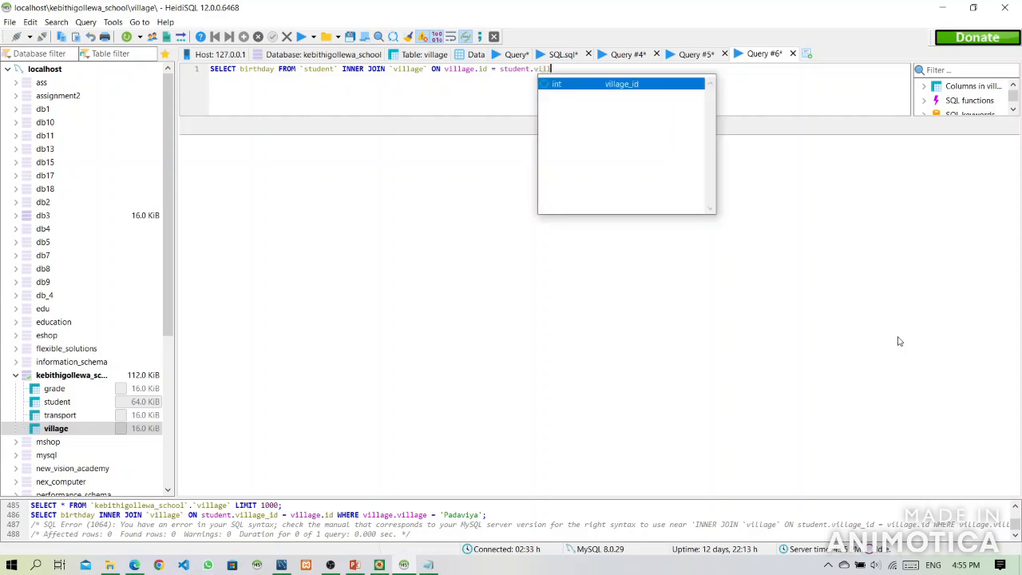
pyautogui.press('Return')
pyautogui.write('WHERE')
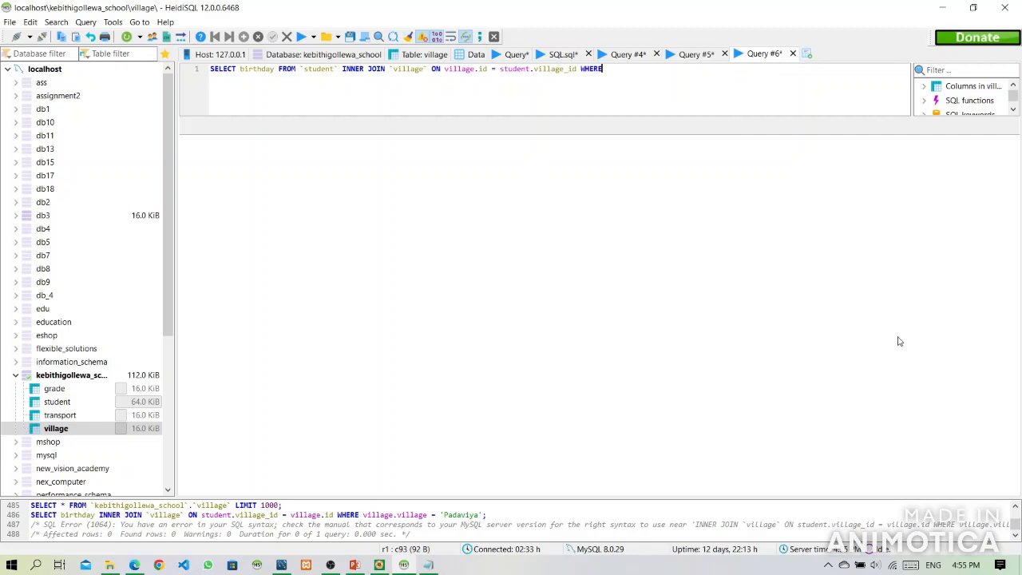
pyautogui.write(' village.')
pyautogui.write('village')
pyautogui.write(' = ')
pyautogui.write("''")
pyautogui.write('Pada')
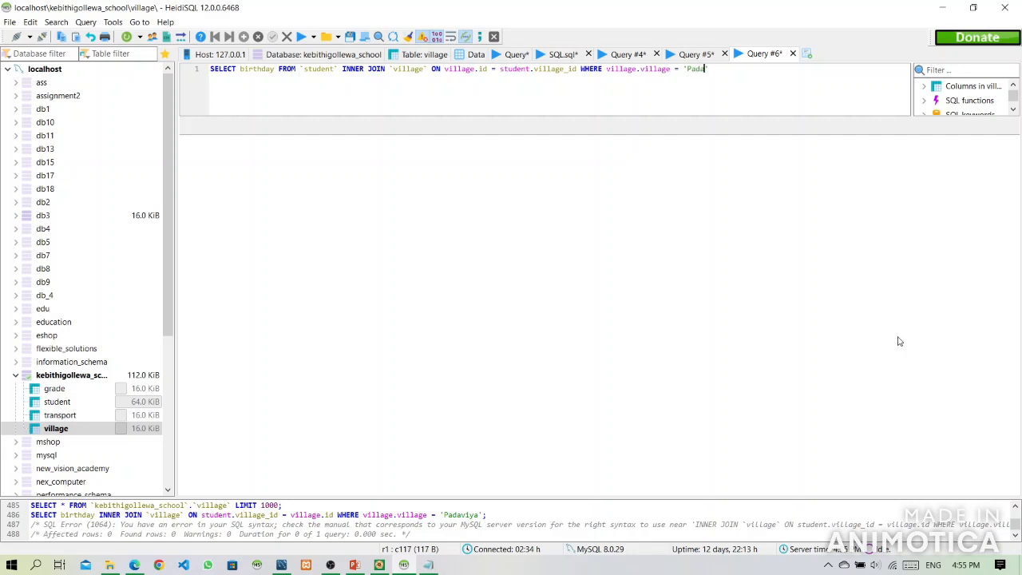
pyautogui.write('viya')
pyautogui.write(';')
# Step: Execute the Padaviya query, getting 2005-03-12, 2005-07-14 and 2008-02-14, then return to the question PDF
pyautogui.click(302, 37)
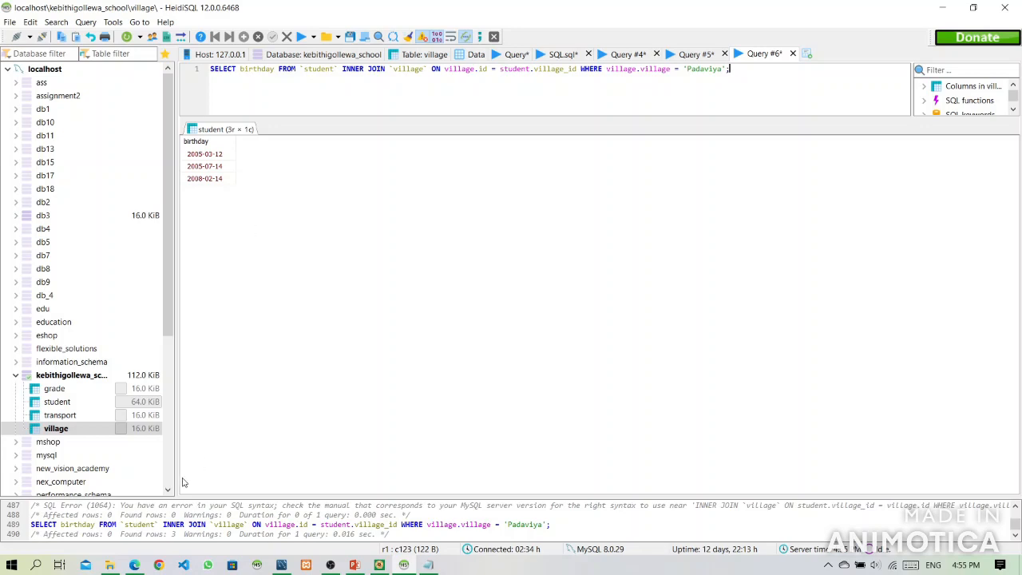
pyautogui.click(134, 564)
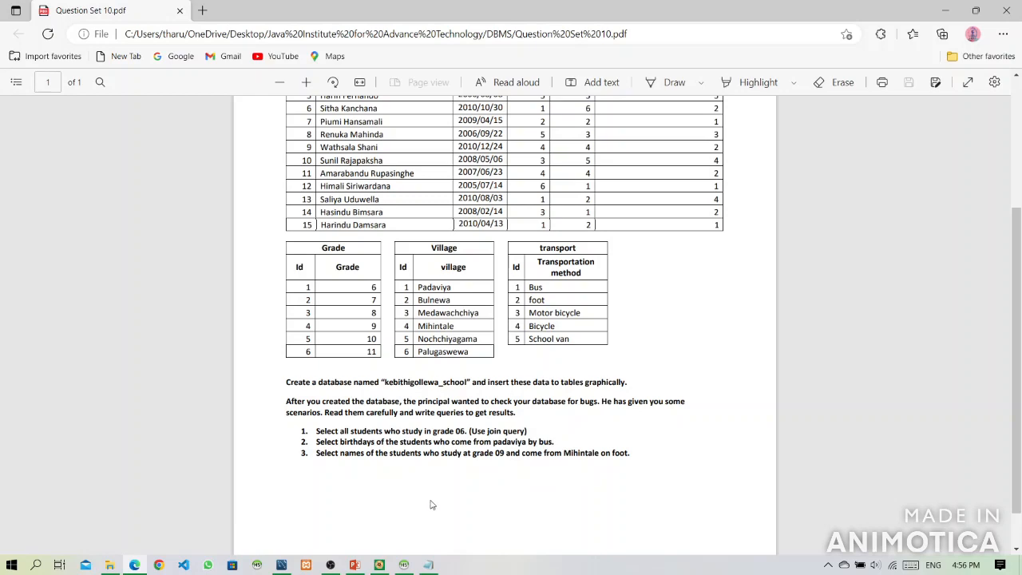
# Step: Return to HeidiSQL, where the Padaviya query shows its three birthdays
pyautogui.click(405, 566)
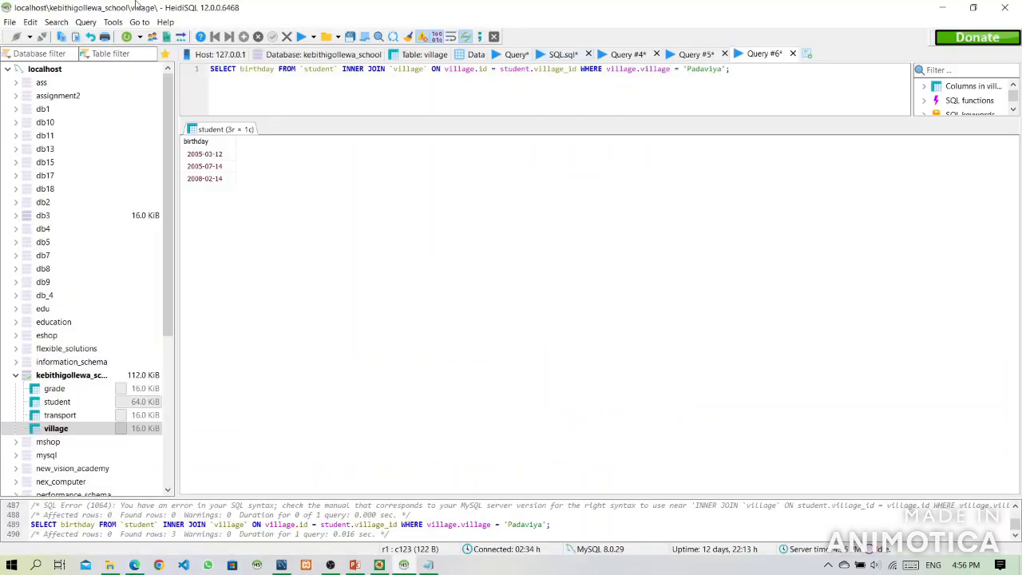
# Step: In a new query tab, write SELECT student.name
pyautogui.click(86, 22)
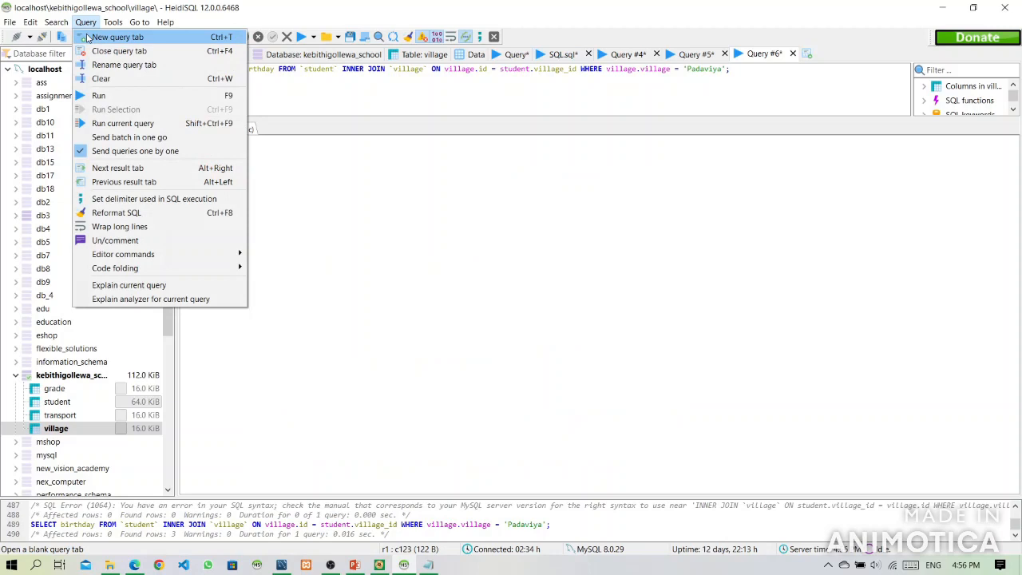
pyautogui.click(89, 37)
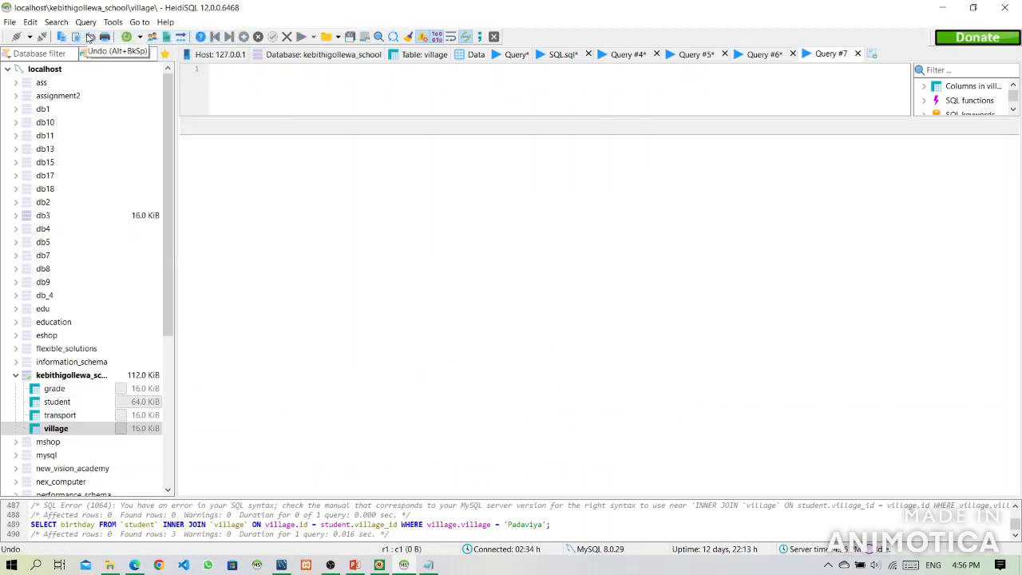
pyautogui.write('SELECT')
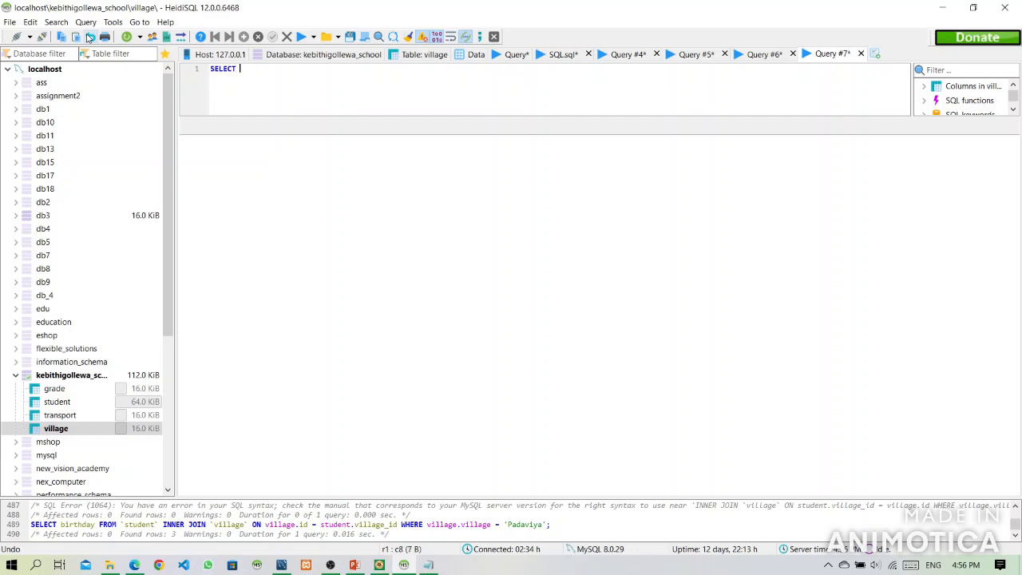
pyautogui.write(' name')
pyautogui.press('BackSpace')
pyautogui.write('e')
pyautogui.click(89, 38)
pyautogui.click(89, 37)
pyautogui.write('name')
pyautogui.press('Left')
pyautogui.press('Left')
pyautogui.write('student.')
pyautogui.press('Right')
pyautogui.press('Right')
pyautogui.press('Right')
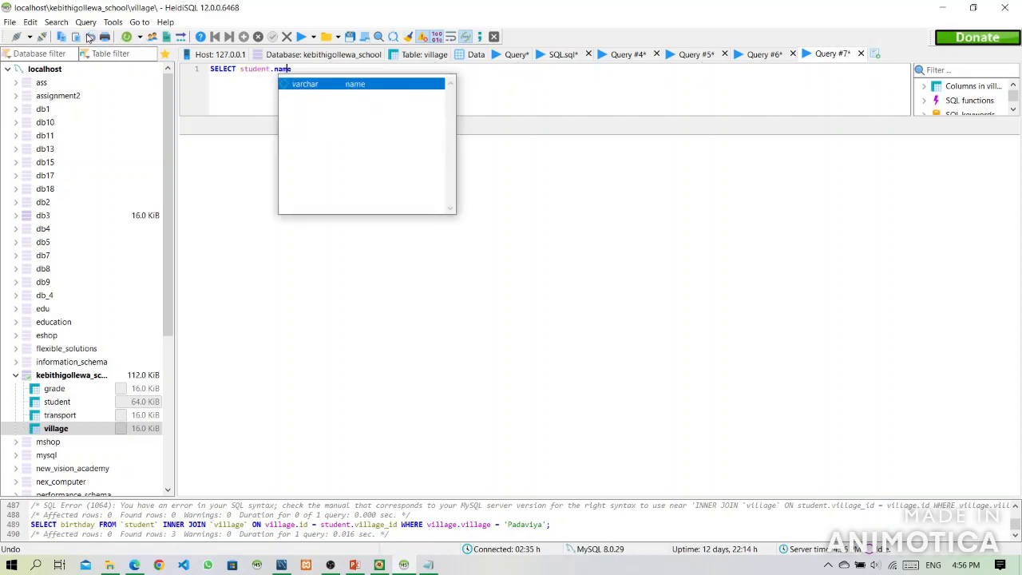
# Step: Add FROM `student` INNER JOIN `grade` ON grade.id = student.grade_id, then start INNER JOIN `village` ON student.village_id
pyautogui.write('FROM')
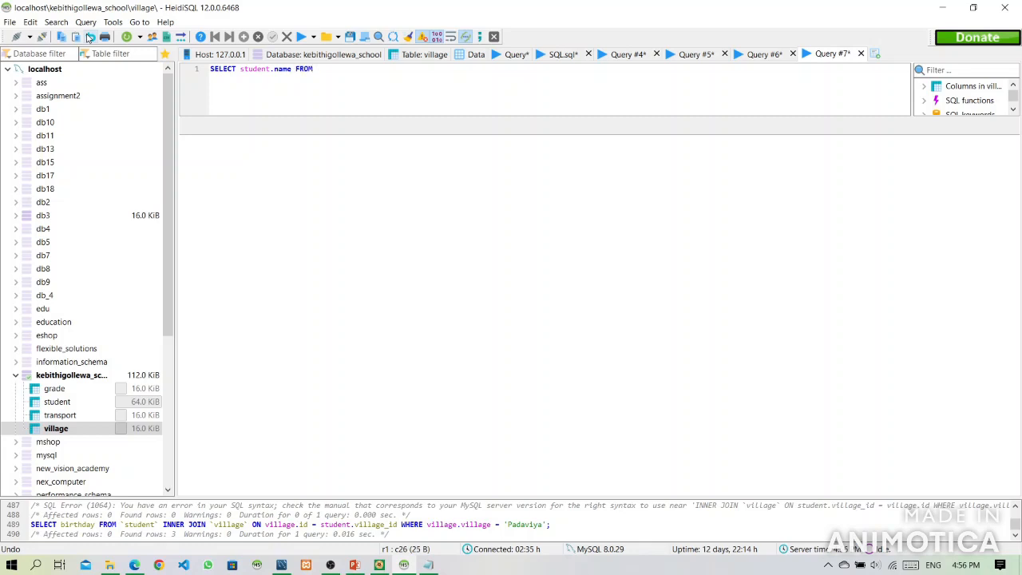
pyautogui.write('  student')
pyautogui.press('Right')
pyautogui.write('INNER JOIN ` grade')
pyautogui.press('Right')
pyautogui.write('ON grade.')
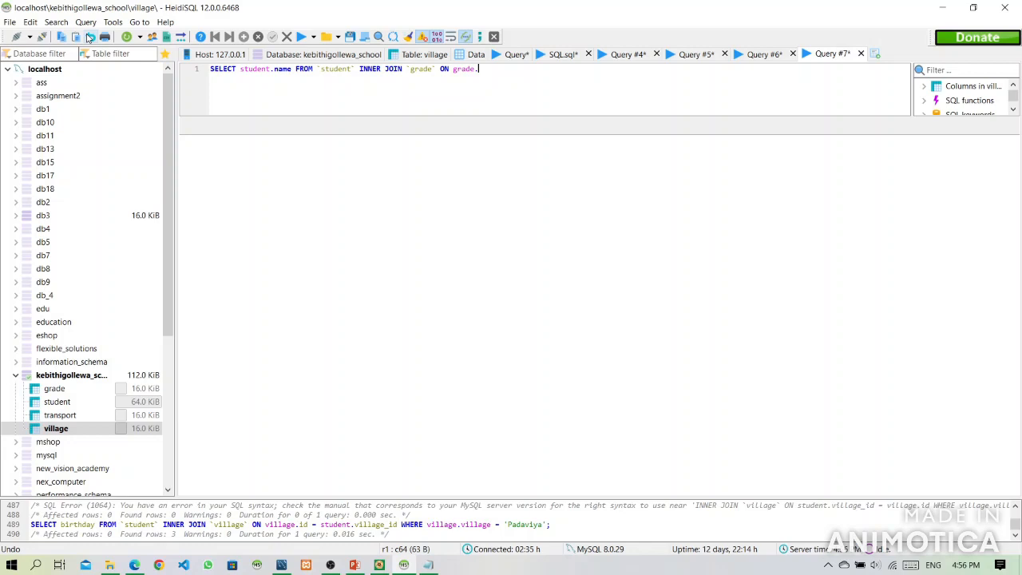
pyautogui.write('id = student.gr')
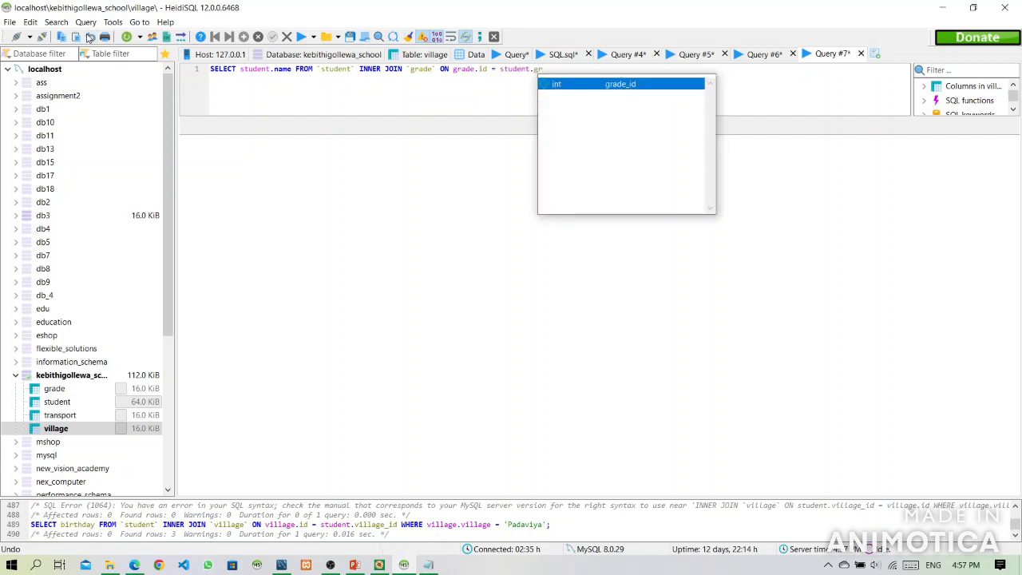
pyautogui.press('Return')
pyautogui.write('INNER JOIN')
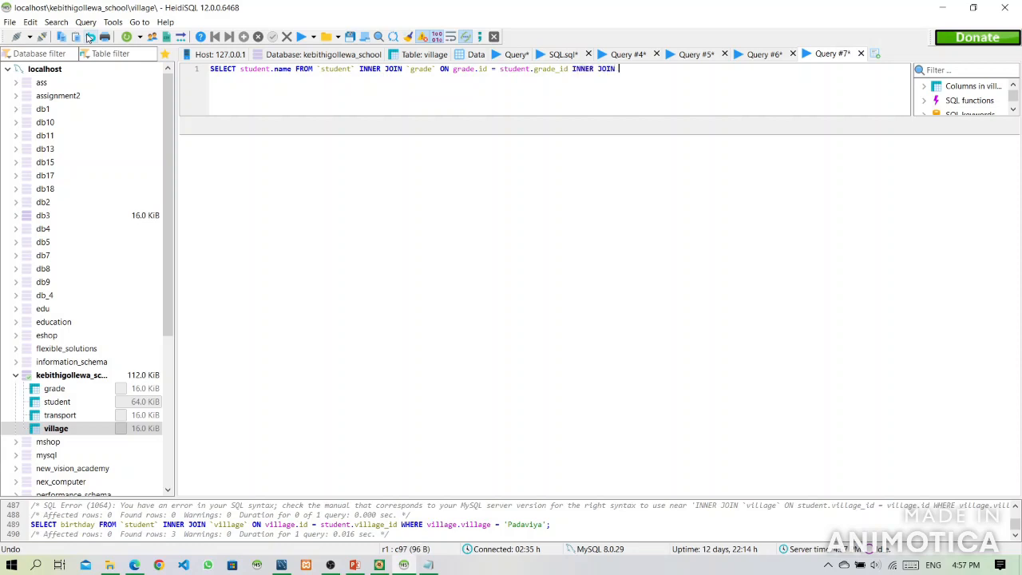
pyautogui.write(' `village` ON student.vill')
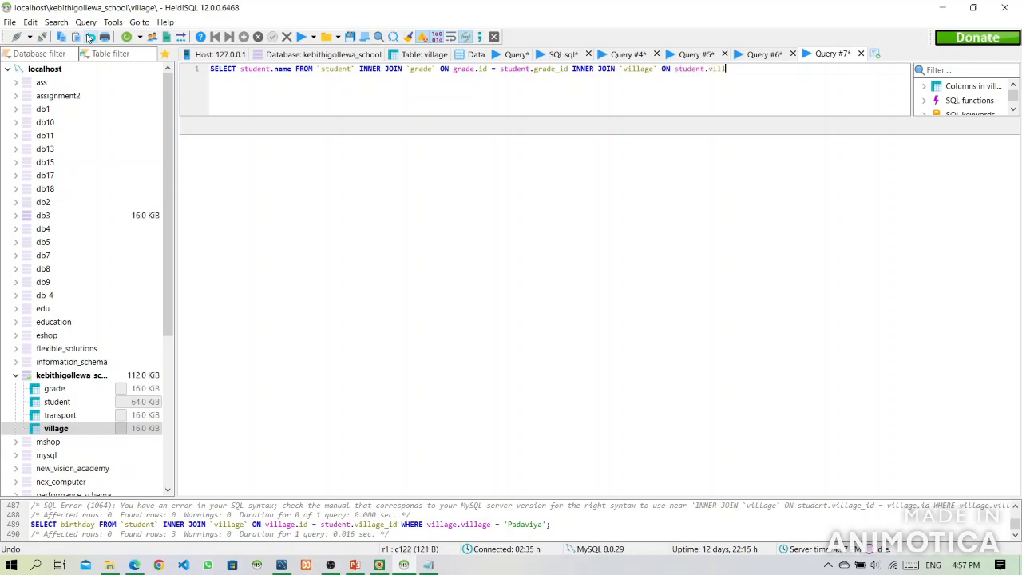
pyautogui.write('age_id')
# Step: Complete the village join with = village.id and add INNER JOIN `transport` ON transport.id = student.transport_id, starting WHERE transport.transpor…
pyautogui.write('= village.')
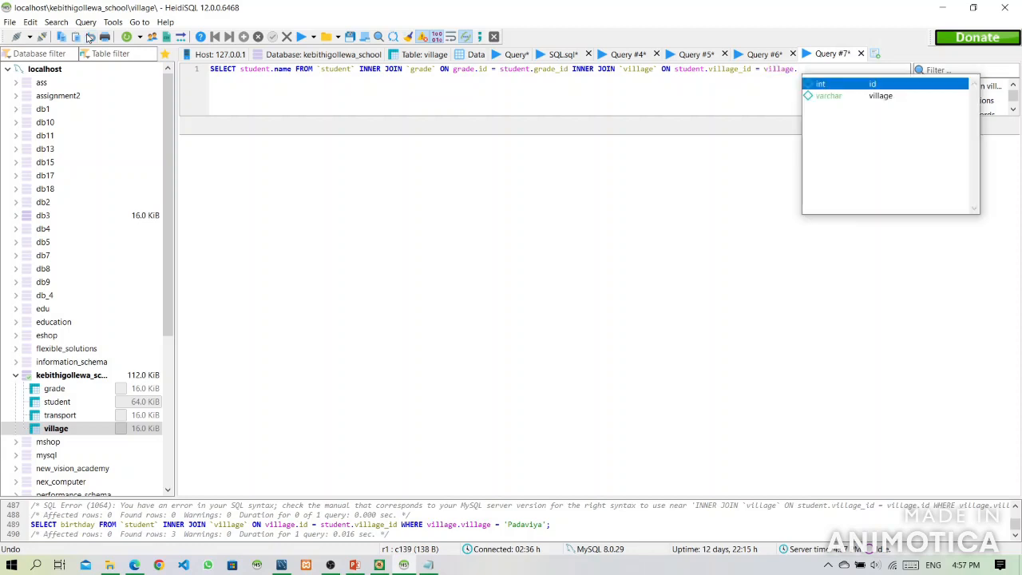
pyautogui.write('id Inner')
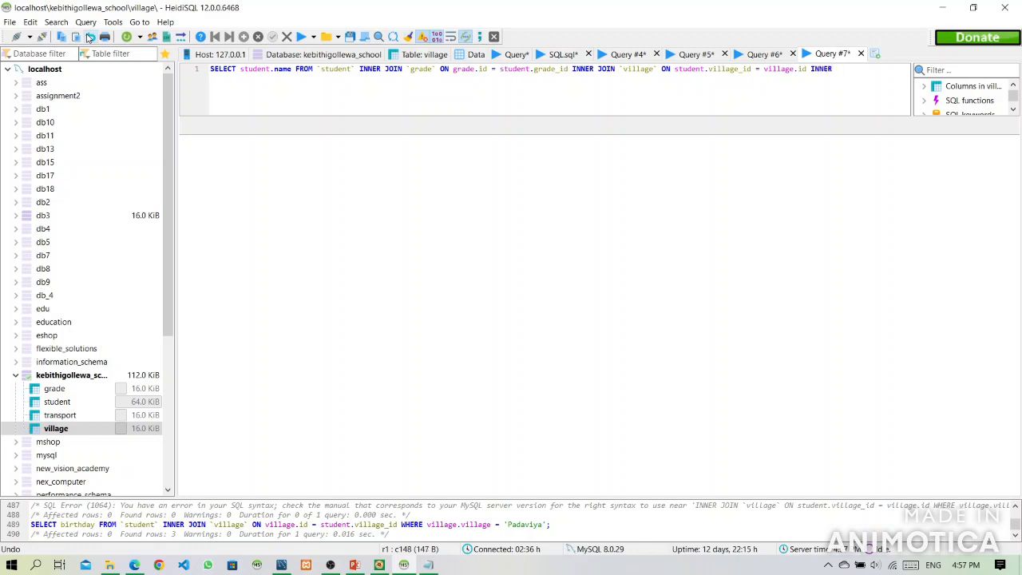
pyautogui.write(' JOIN`transport` ON ')
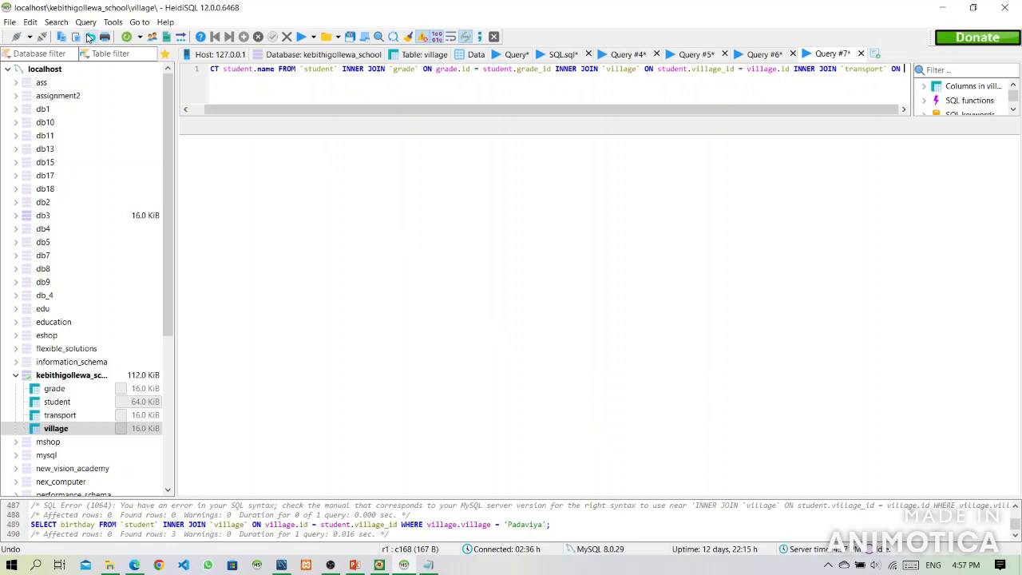
pyautogui.write('transpo')
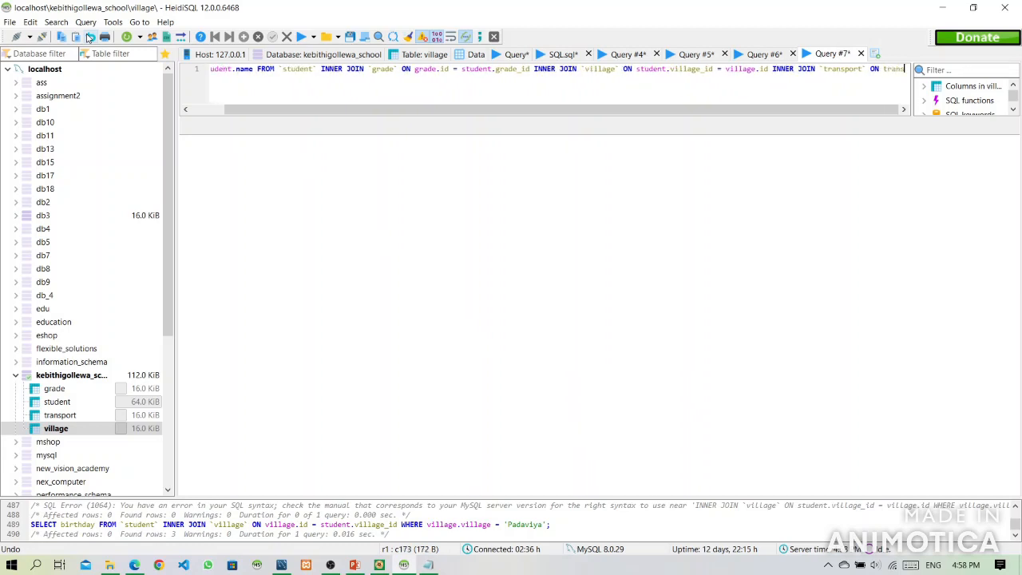
pyautogui.write('rt')
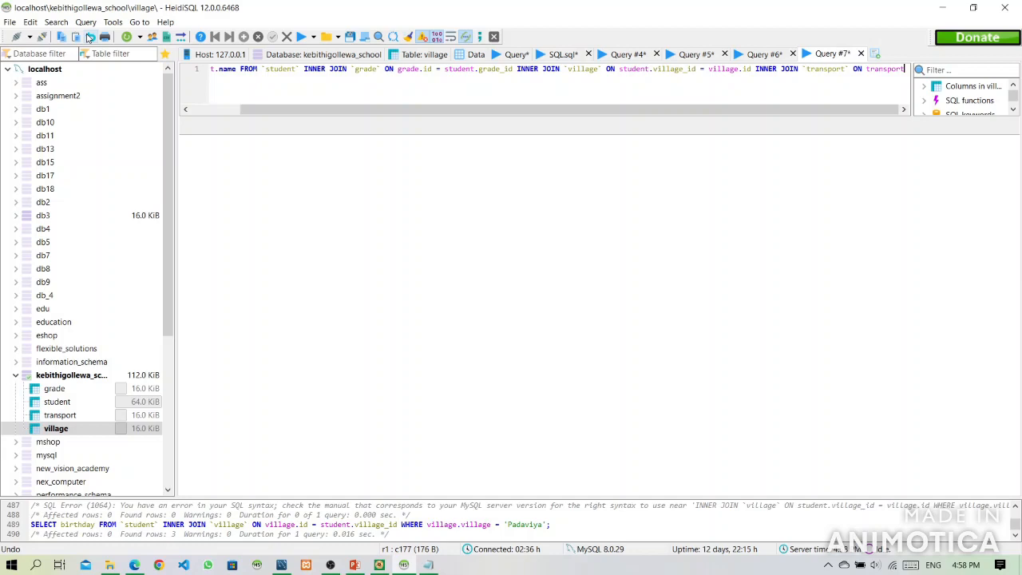
pyautogui.write('.id')
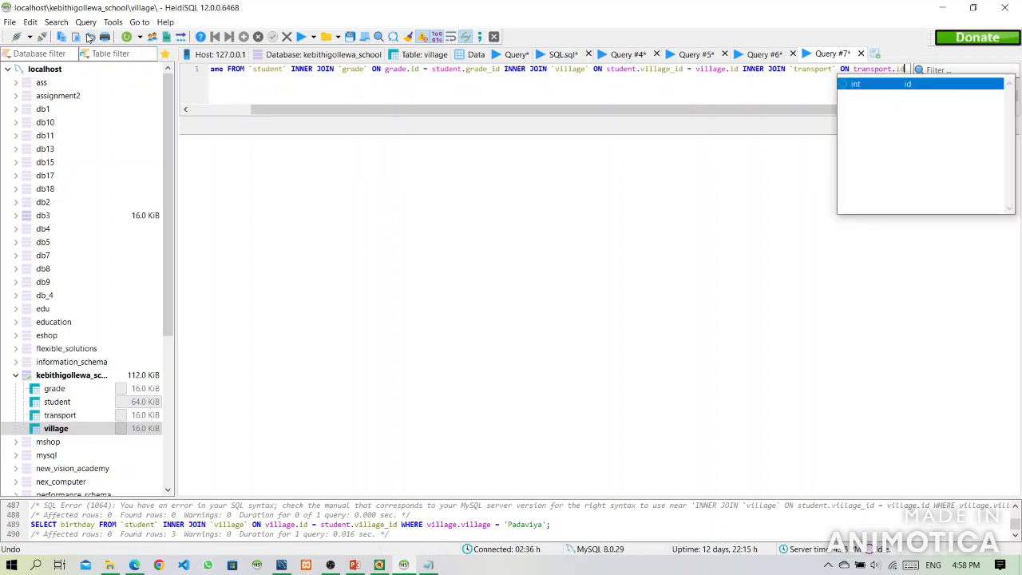
pyautogui.write(' = ')
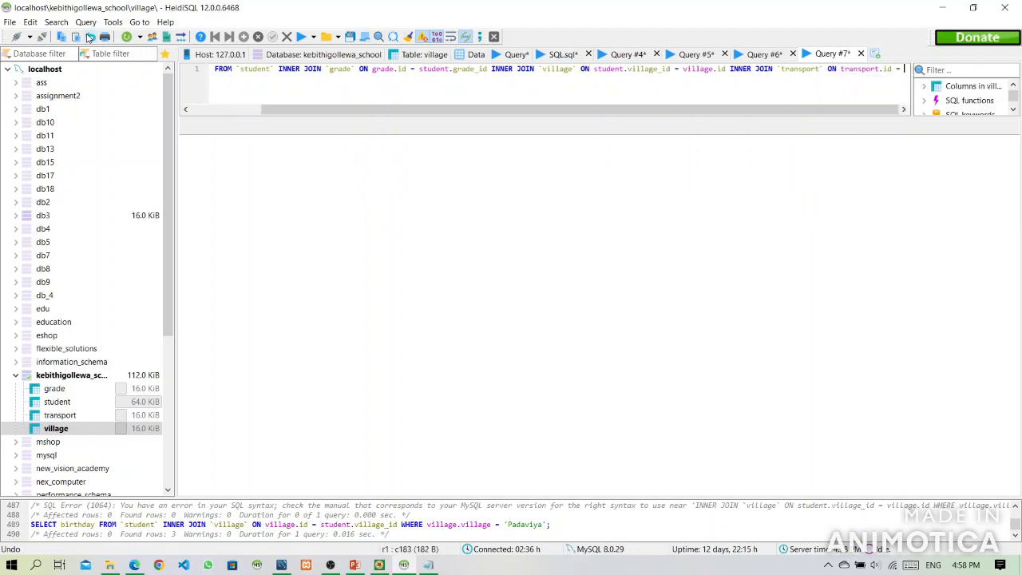
pyautogui.write('s')
pyautogui.press('BackSpace')
pyautogui.write('student.tran')
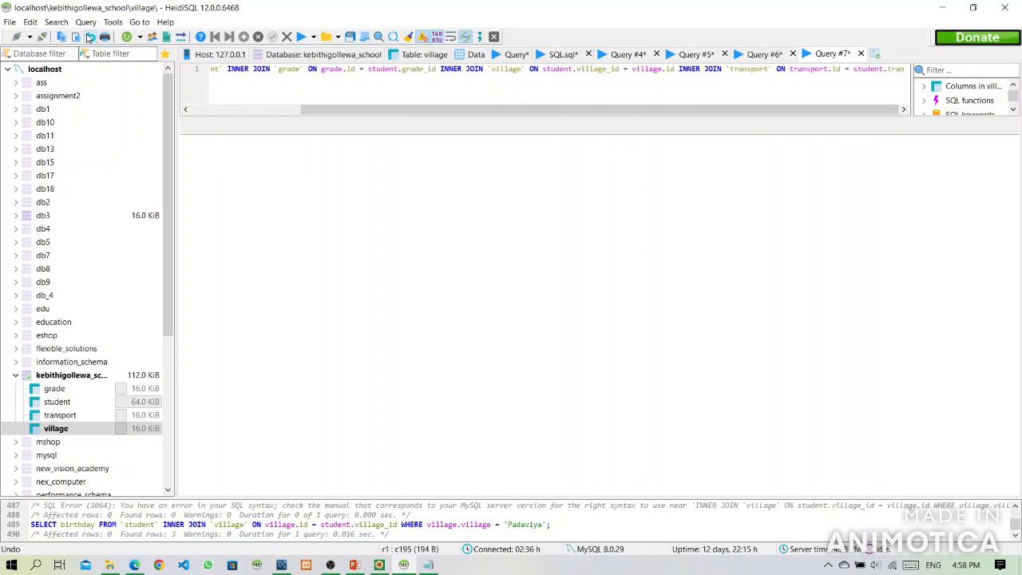
pyautogui.write('sport')
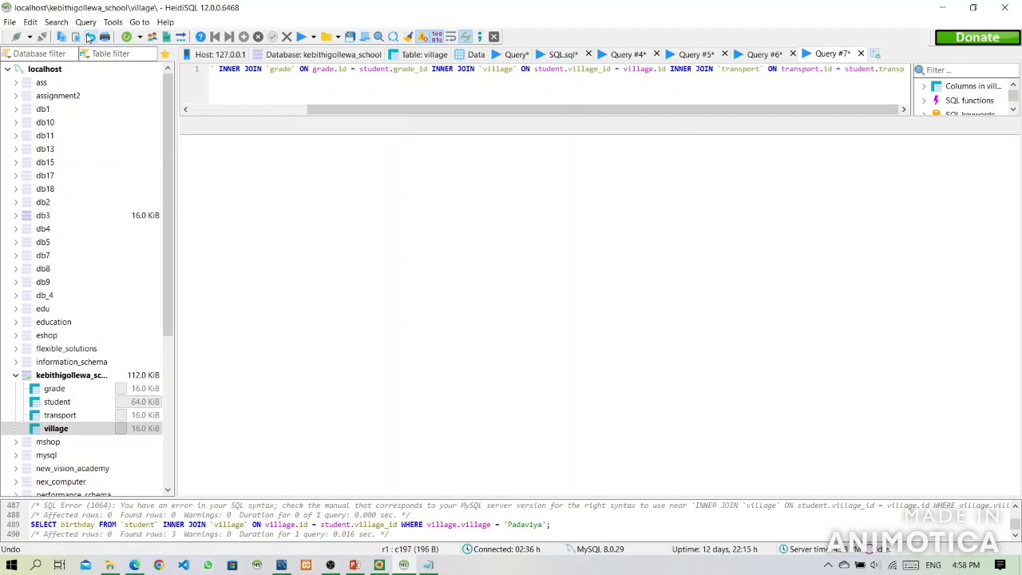
pyautogui.write('_id')
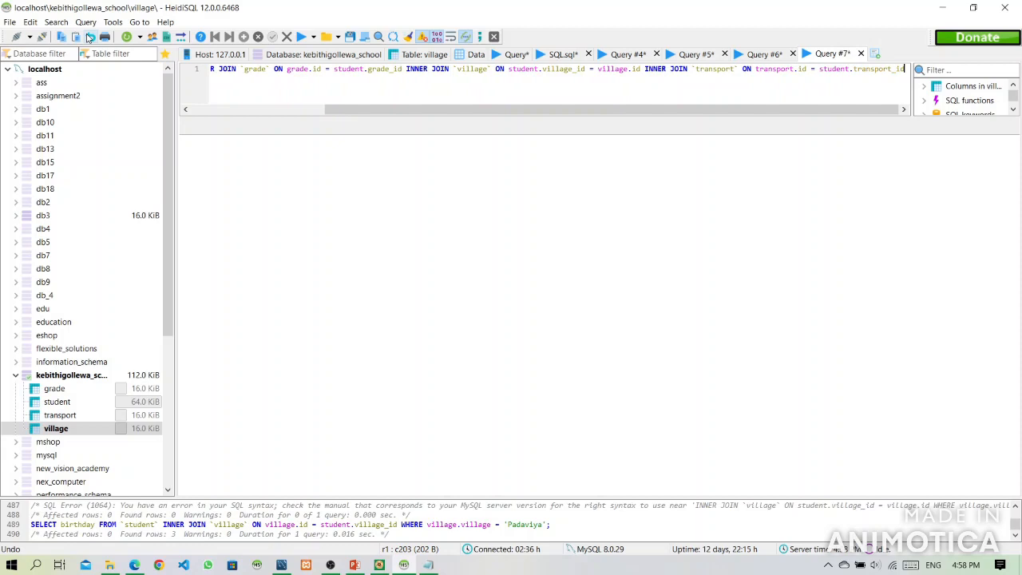
pyautogui.write(' WHERE')
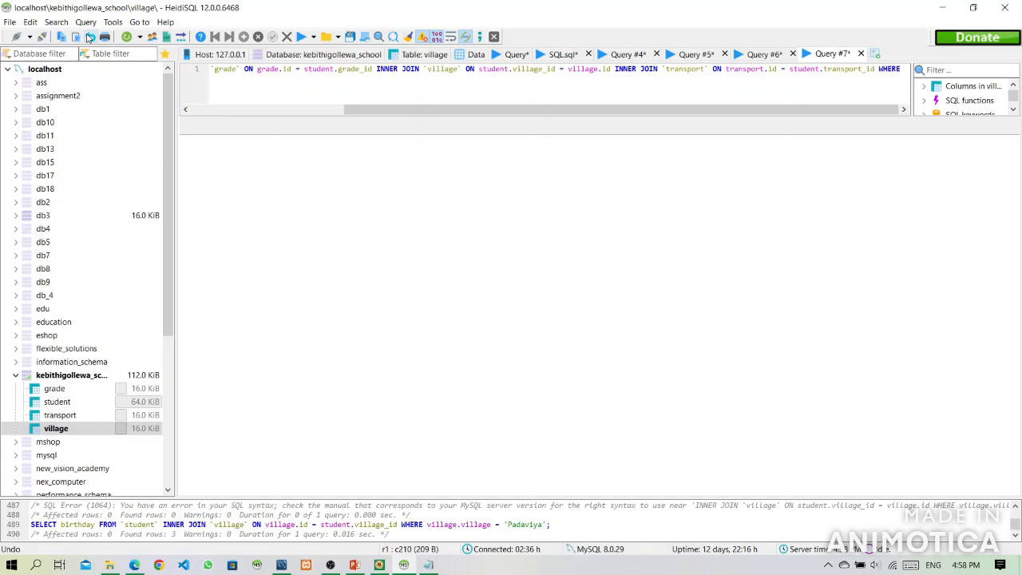
pyautogui.write(' transpo')
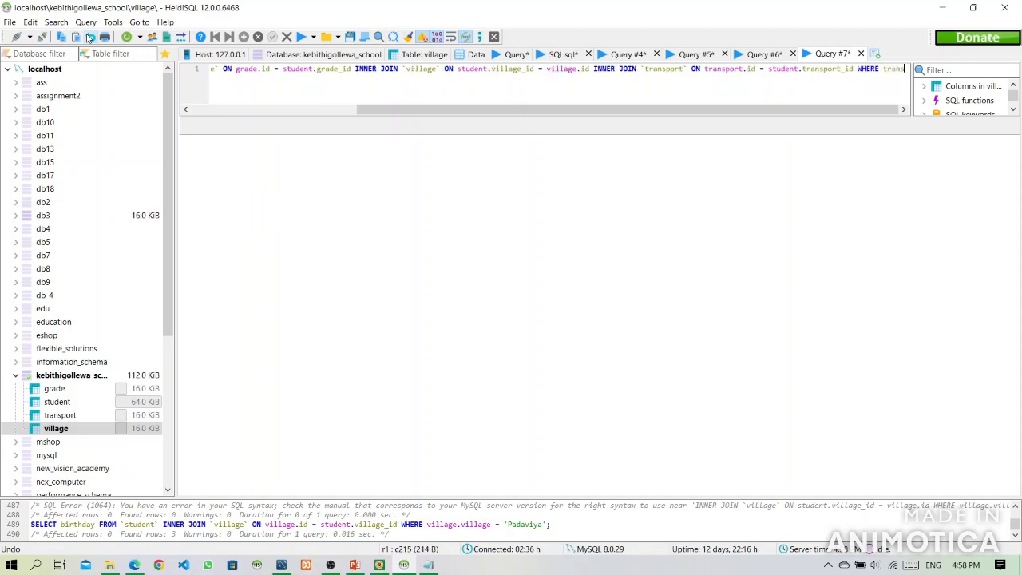
pyautogui.write('rt.')
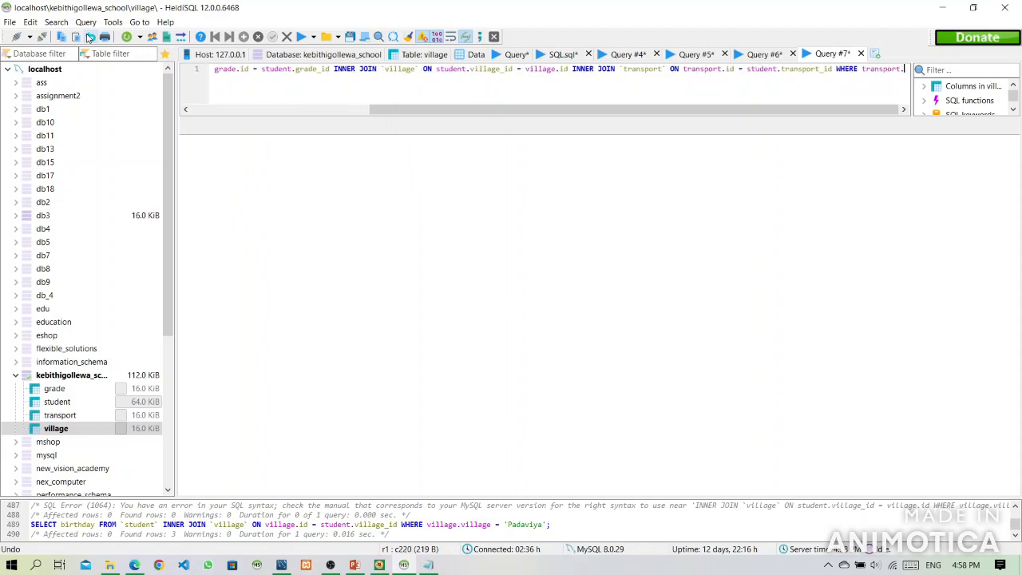
pyautogui.write('transpor')
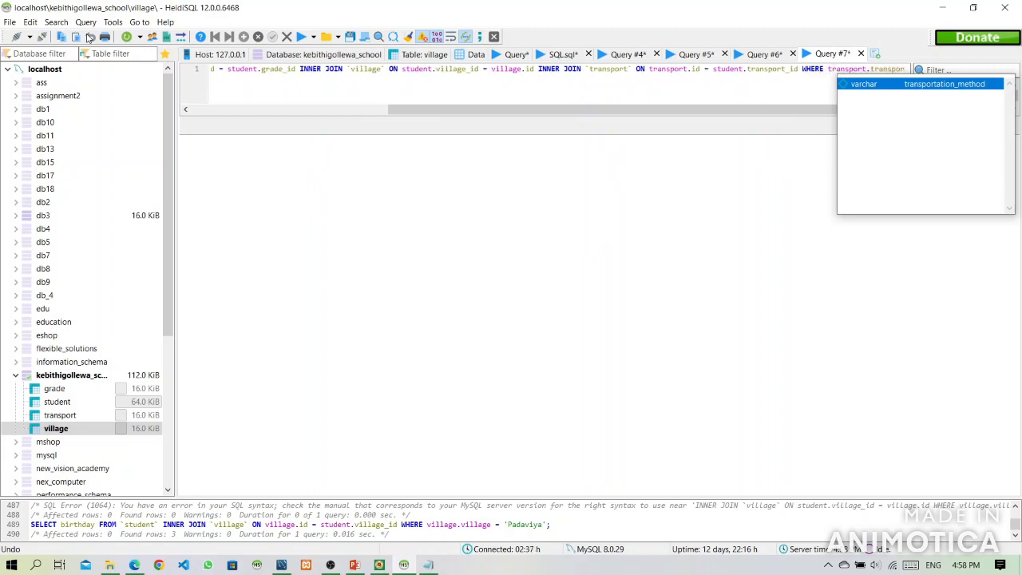
# Step: Filter WHERE transport.transportation_method = 'Foot' AND village.village = 'Mihintale'
pyautogui.press('Return')
pyautogui.write("= ''")
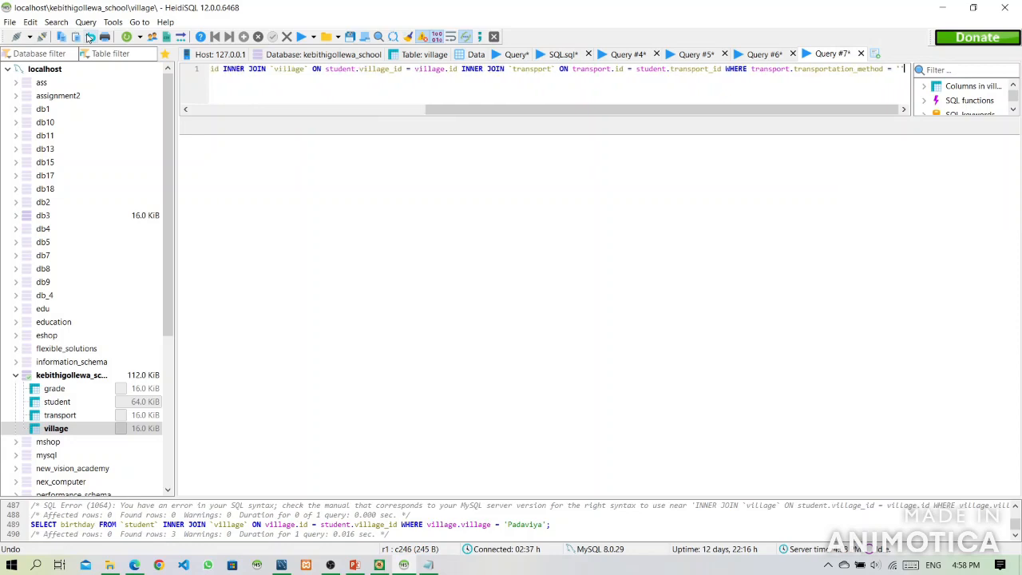
pyautogui.press('Left')
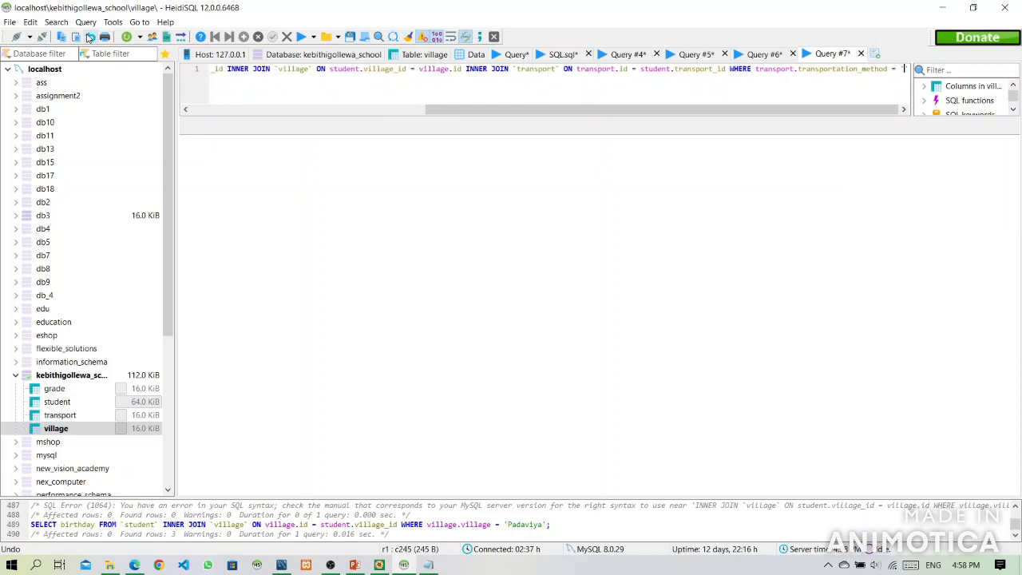
pyautogui.write('Foot')
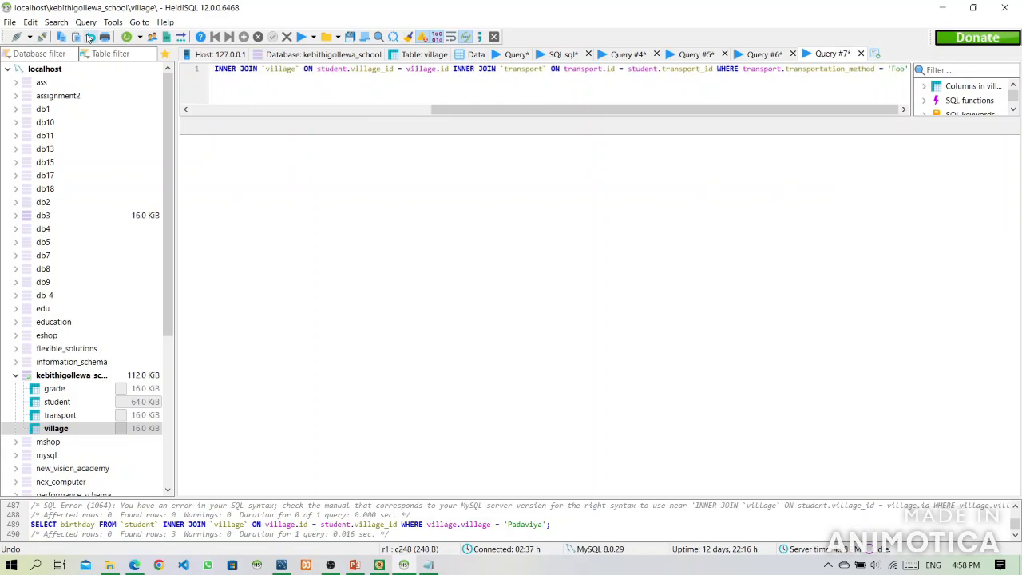
pyautogui.press('Right')
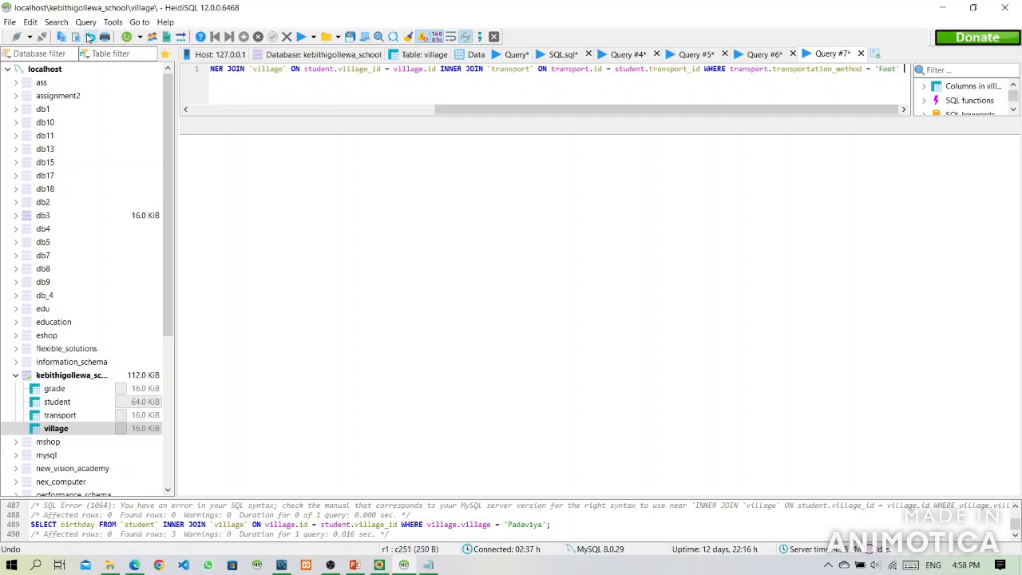
pyautogui.write('AND ')
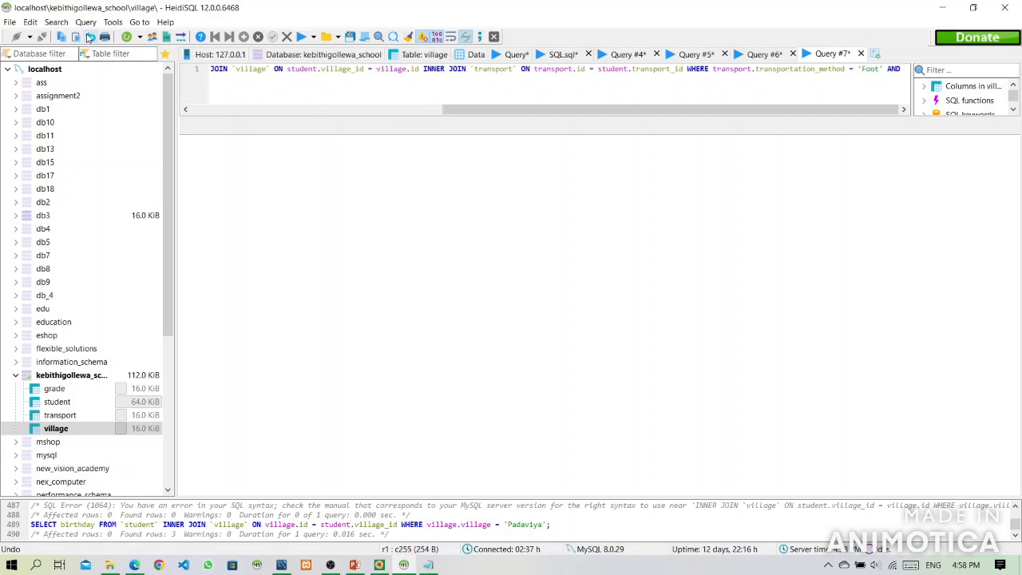
pyautogui.write('village')
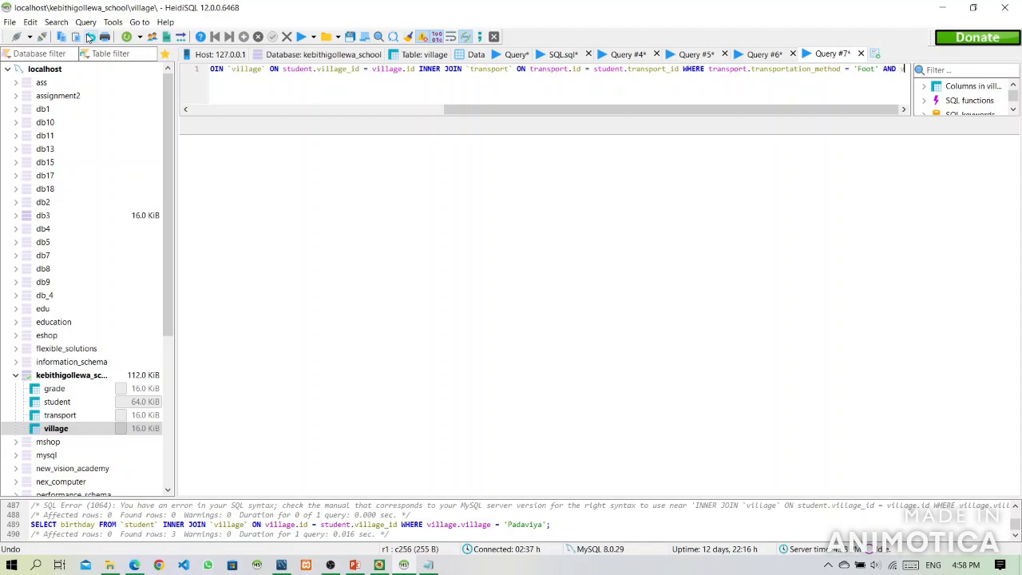
pyautogui.write('.villag')
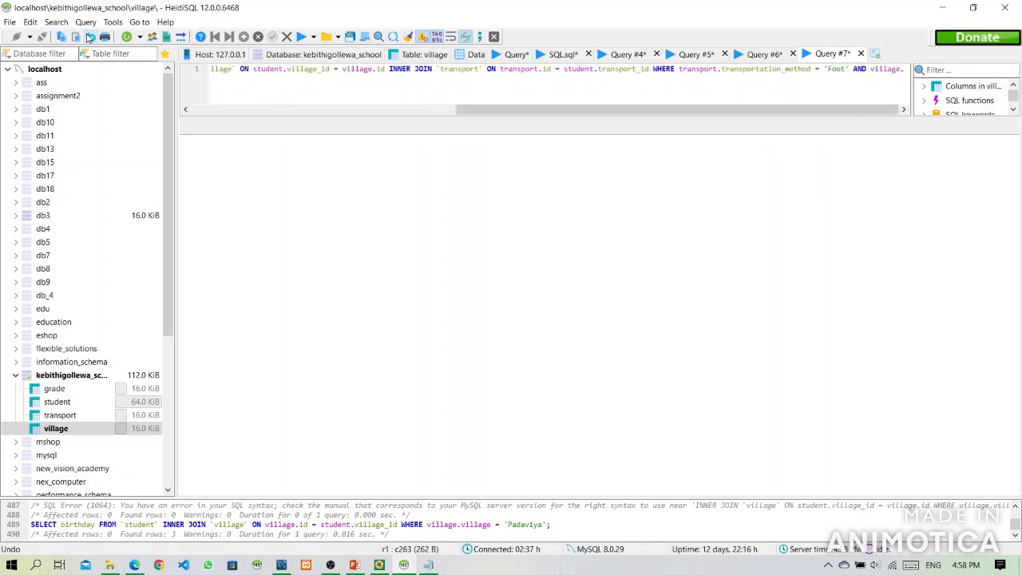
pyautogui.write('e')
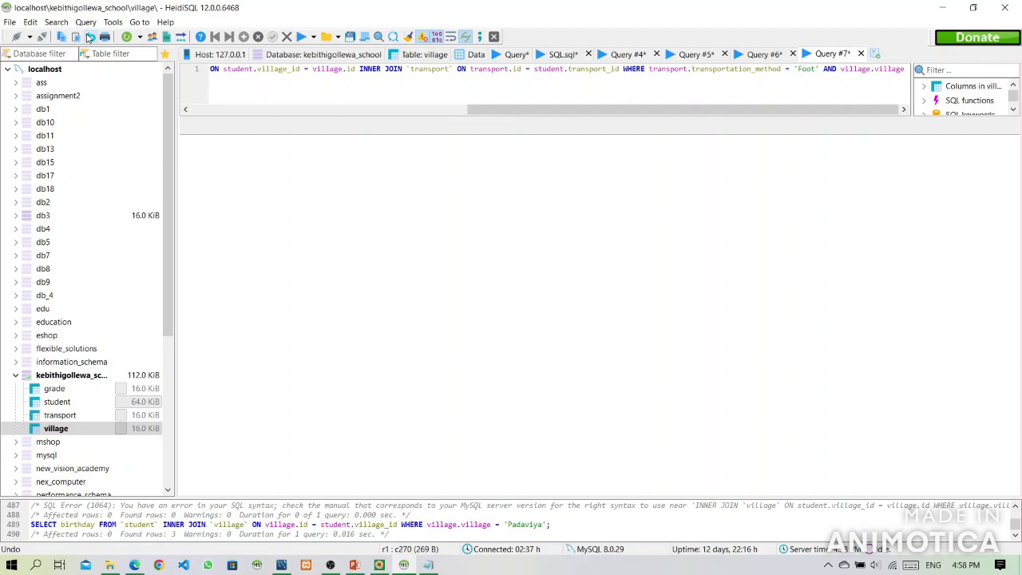
pyautogui.write(" = 'Mihintale")
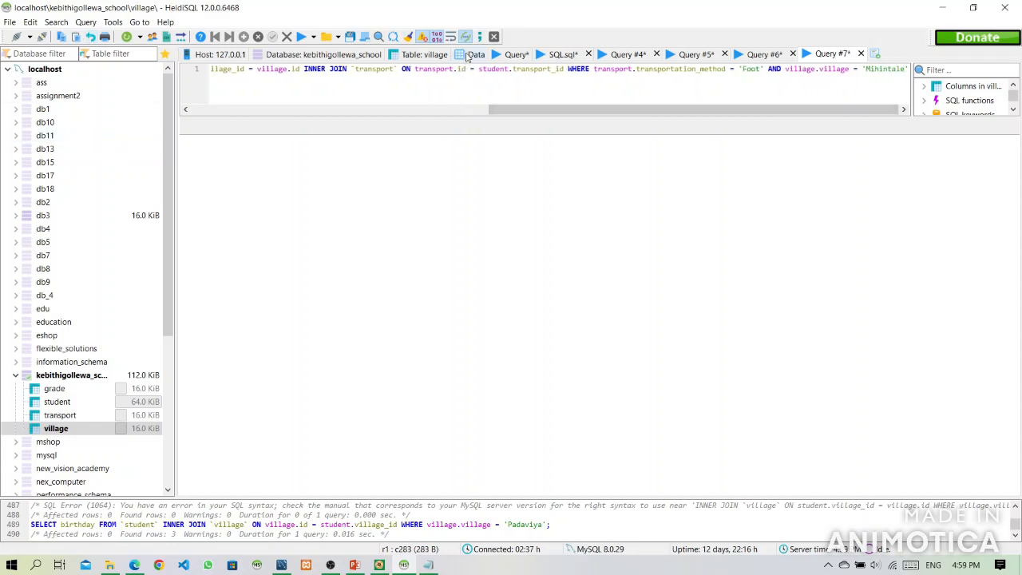
pyautogui.click(474, 55)
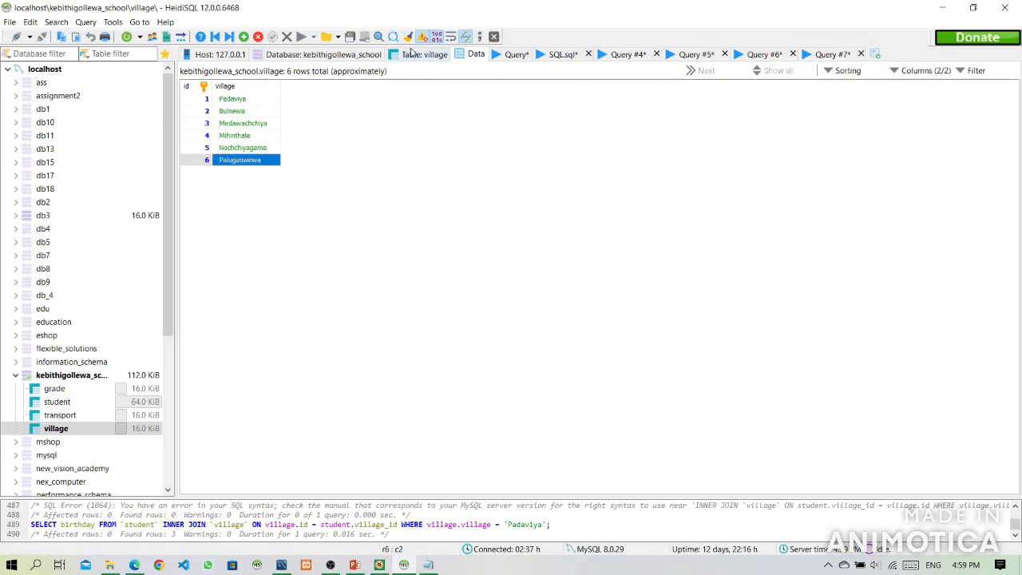
pyautogui.click(834, 54)
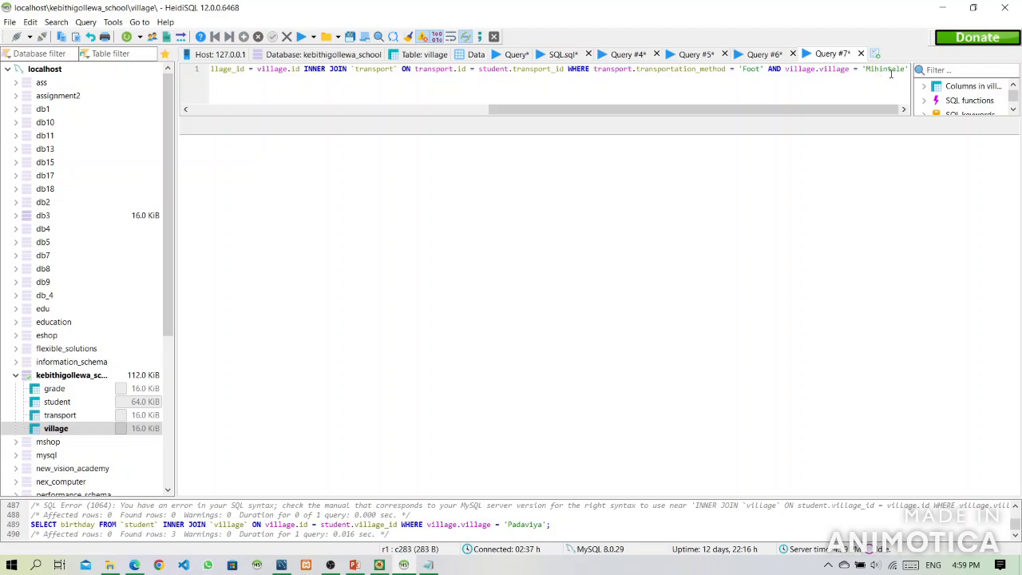
# Step: Correct the village to 'Mihinthale' and append AND grade.grade = 9;
pyautogui.write('h')
pyautogui.press('Right')
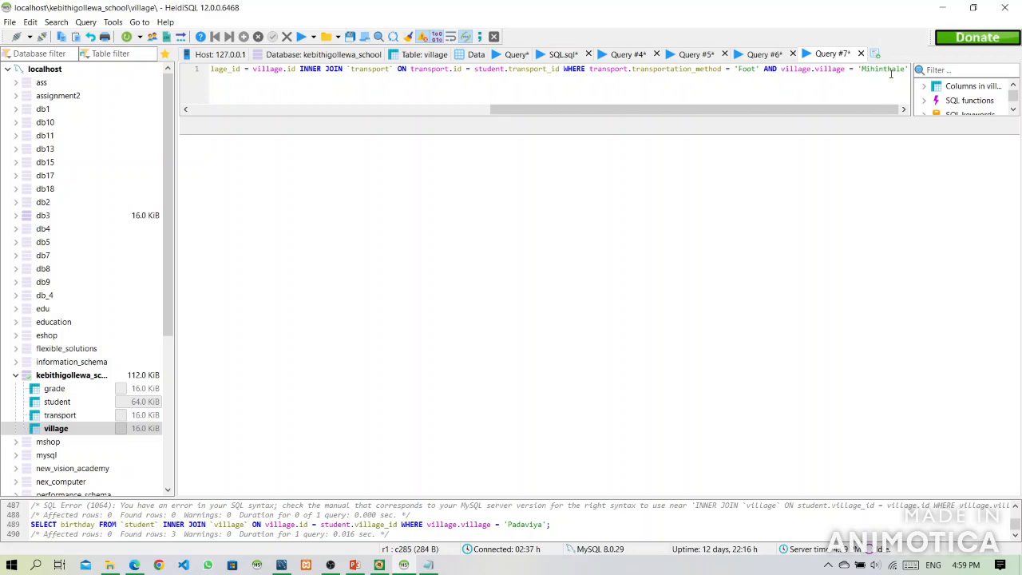
pyautogui.write('AND ')
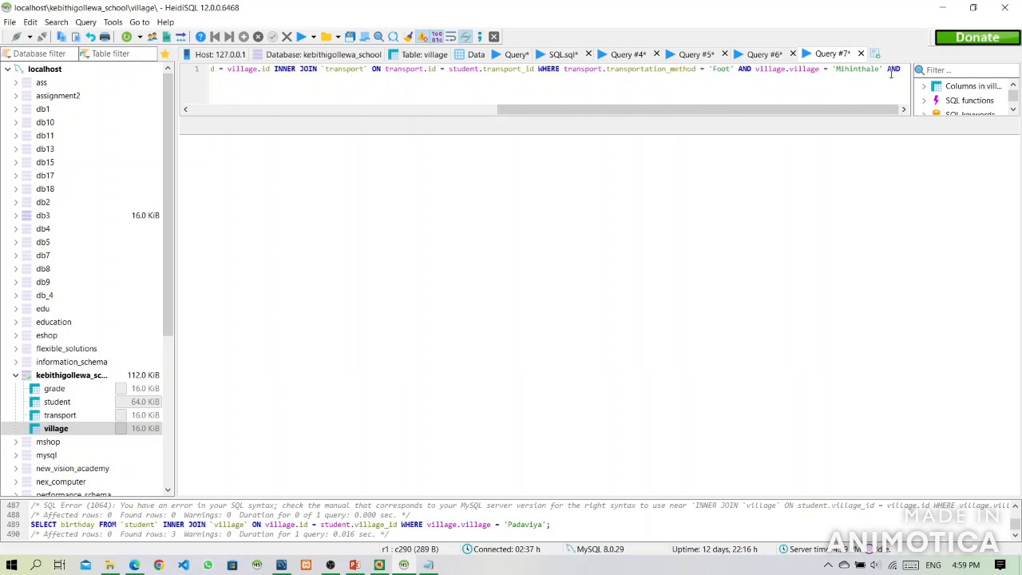
pyautogui.write('grade.grade')
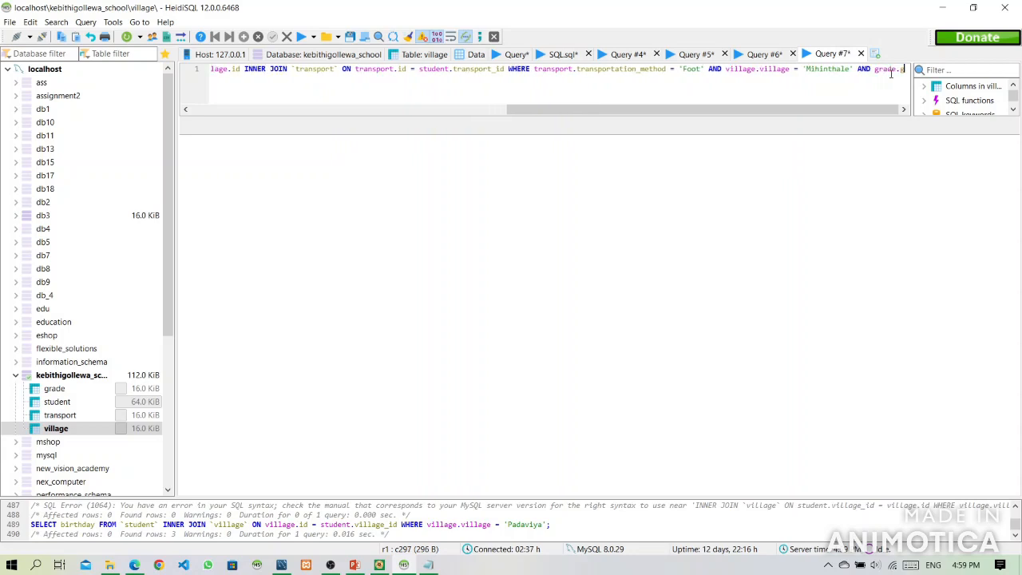
pyautogui.write(' = ')
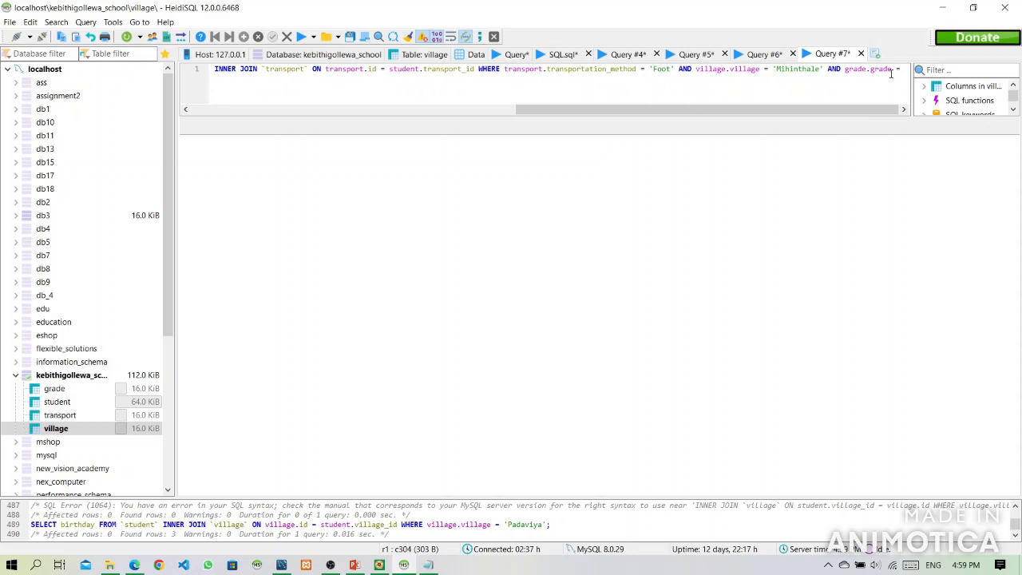
pyautogui.write('9')
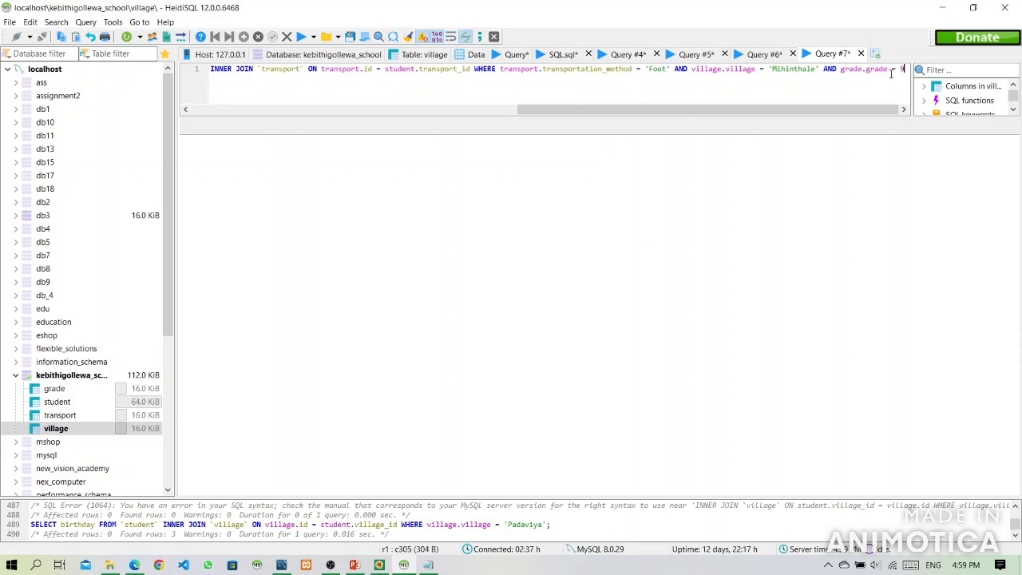
pyautogui.write(';')
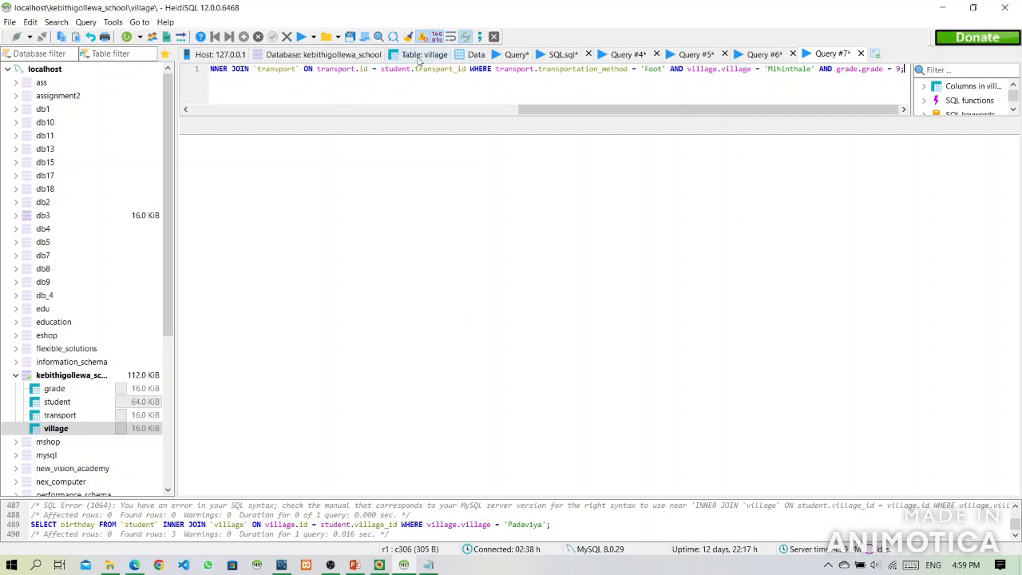
# Step: Execute the query, getting three grade-9 Mihinthale students who walk, then bring up the question PDF
pyautogui.click(301, 39)
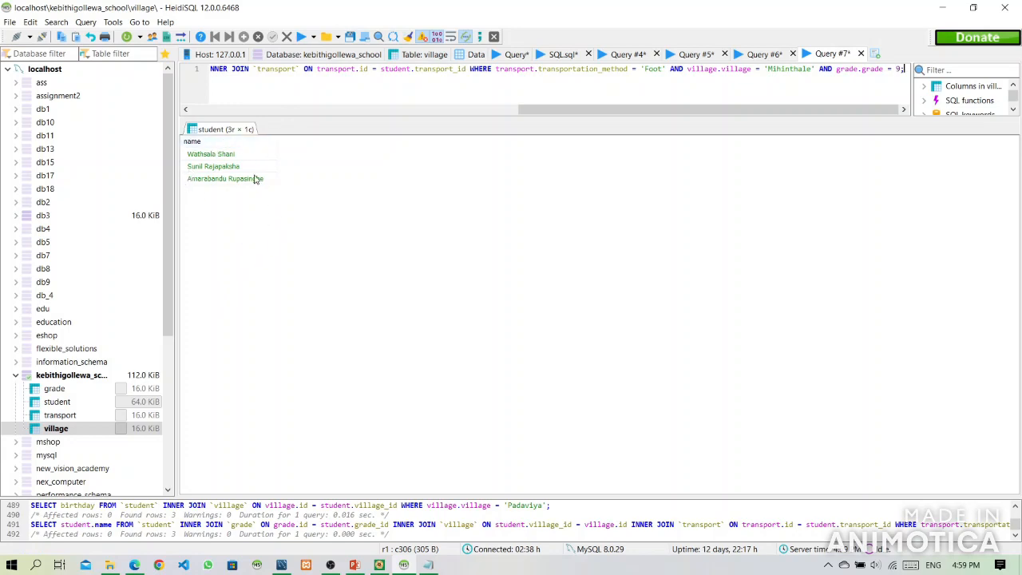
pyautogui.click(134, 564)
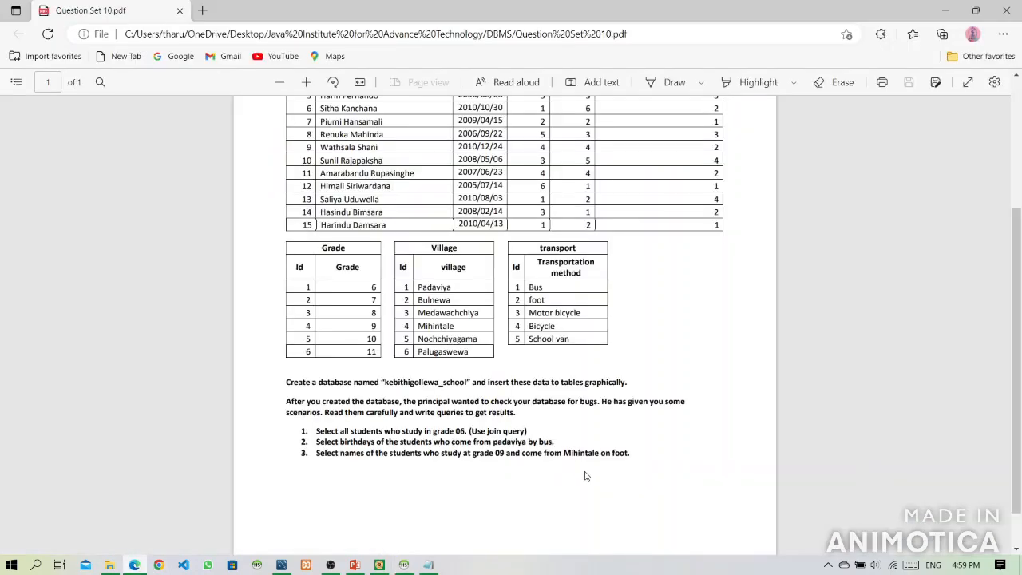
# Step: Scroll the PDF up to the Question Set 10 heading
pyautogui.scroll(3, 585, 476)
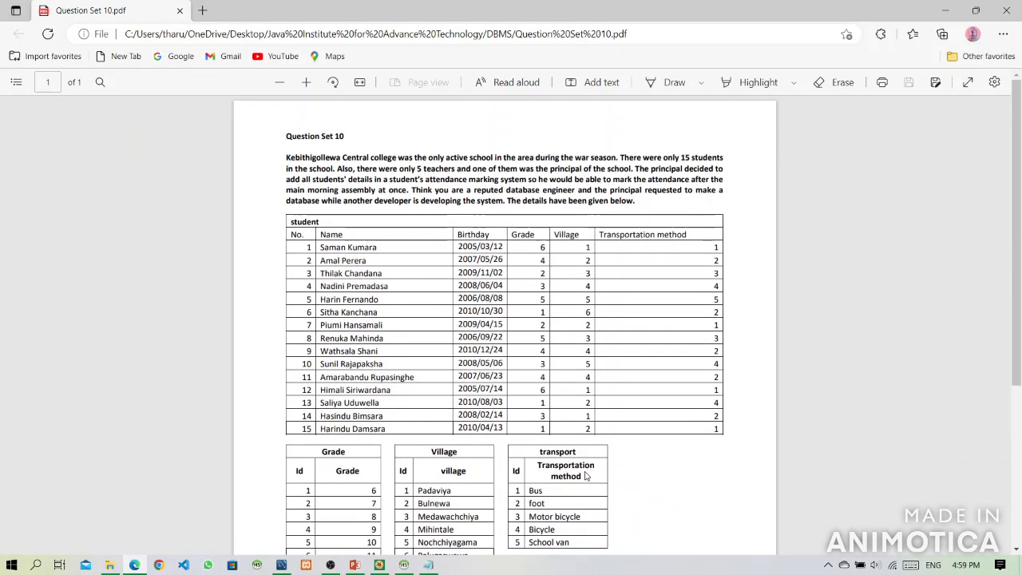